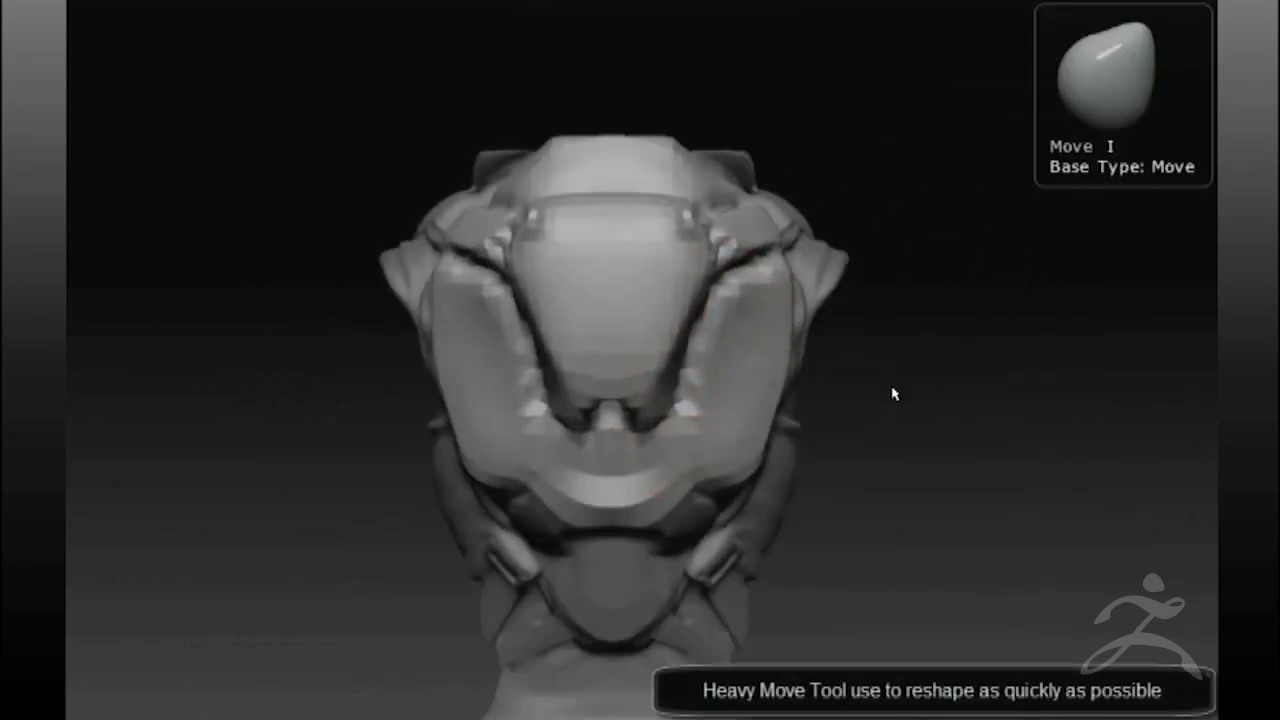
# Reshape the backpack's central and side panels with broad Move brush strokes.
pyautogui.moveTo(868, 200)
pyautogui.mouseDown()
pyautogui.moveTo(954, 191)
pyautogui.moveTo(931, 197)
pyautogui.mouseUp()
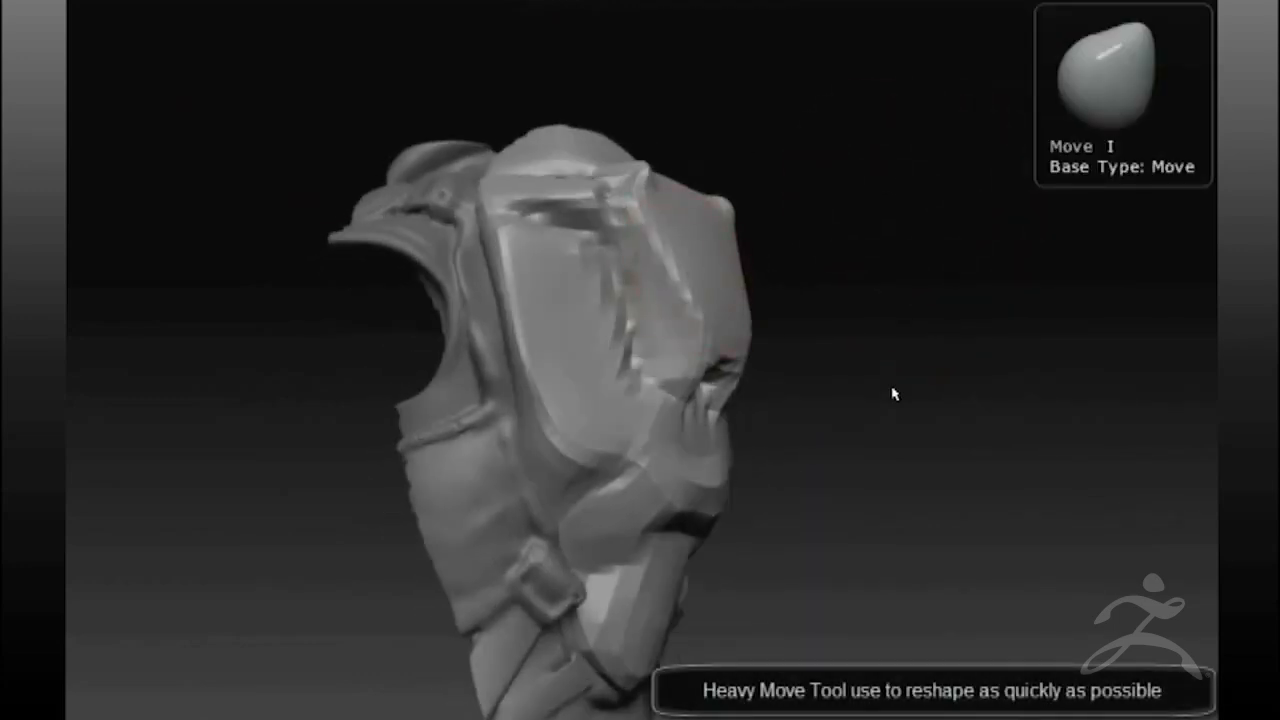
pyautogui.moveTo(777, 193); pyautogui.dragTo(841, 174)
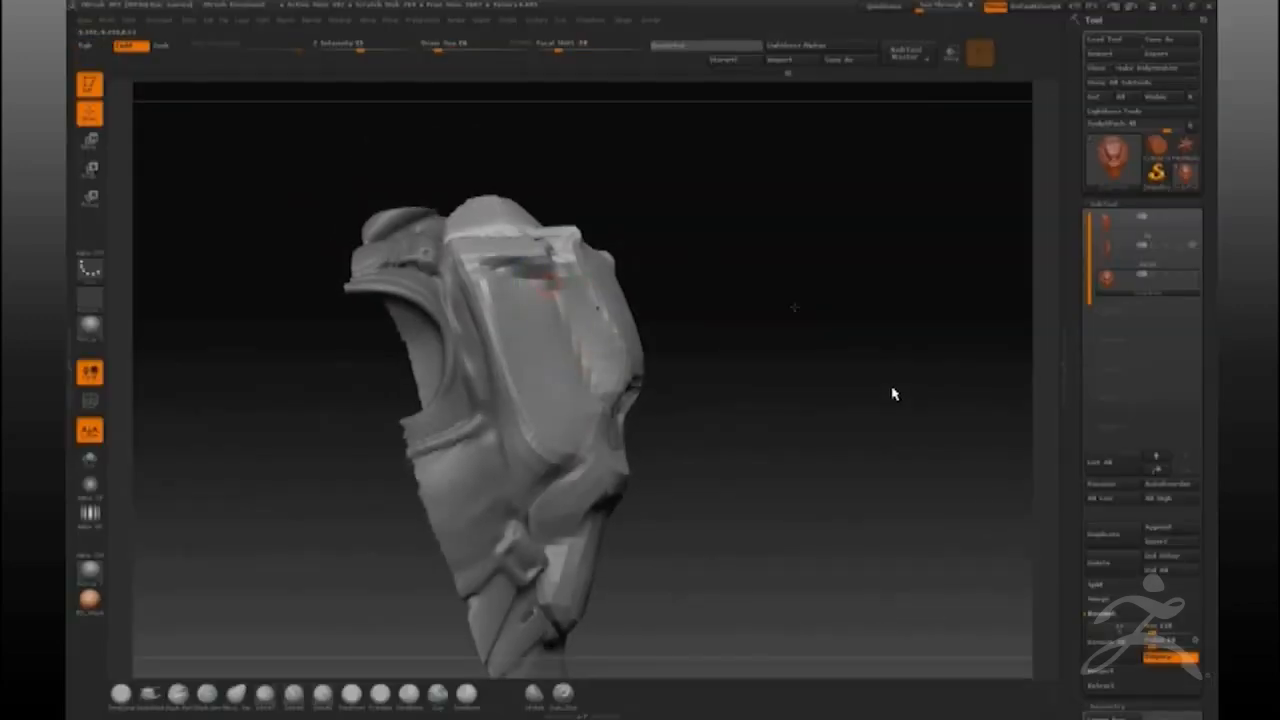
pyautogui.moveTo(795, 307)
pyautogui.mouseDown()
pyautogui.moveTo(783, 384)
pyautogui.moveTo(826, 320)
pyautogui.moveTo(831, 232)
pyautogui.moveTo(727, 307)
pyautogui.moveTo(770, 215)
pyautogui.mouseUp()
pyautogui.moveTo(770, 400)
pyautogui.mouseDown()
pyautogui.moveTo(735, 440)
pyautogui.moveTo(770, 400)
pyautogui.moveTo(810, 395)
pyautogui.mouseUp()
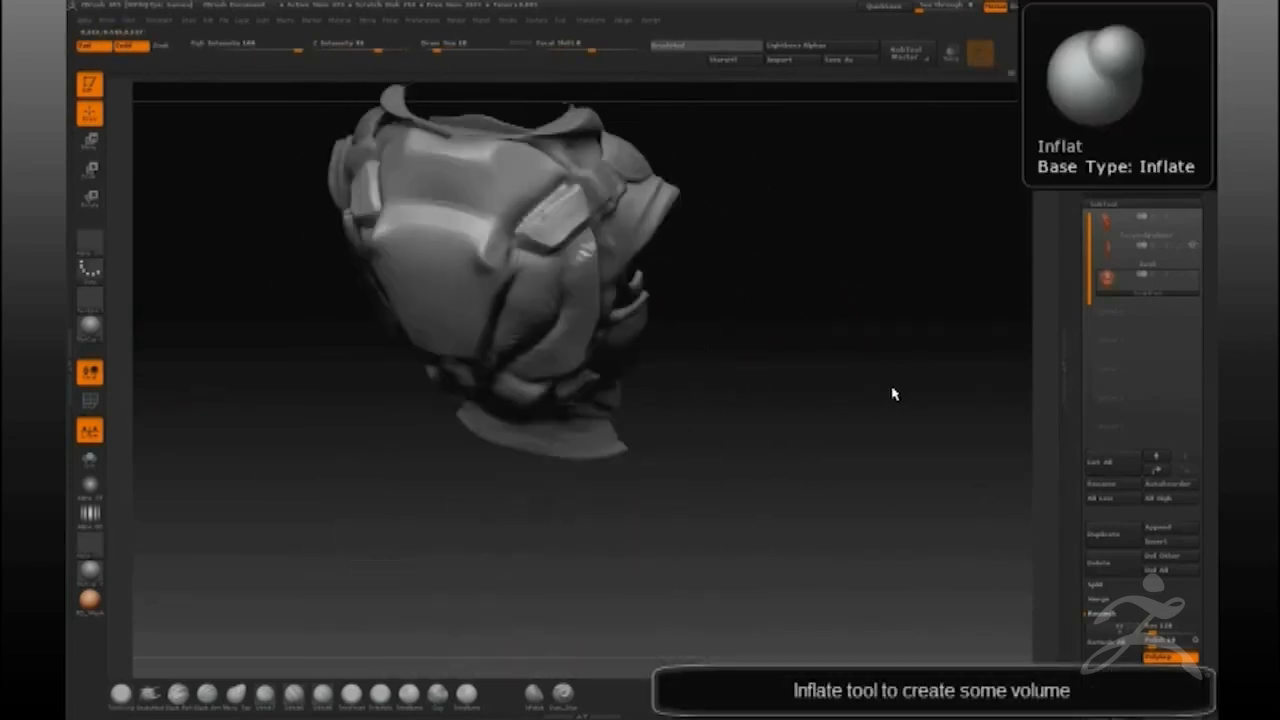
# Build up volume along the curved side panels and their dividing groove with the Inflat brush.
pyautogui.press('Tab')
pyautogui.moveTo(586, 163); pyautogui.dragTo(557, 290)
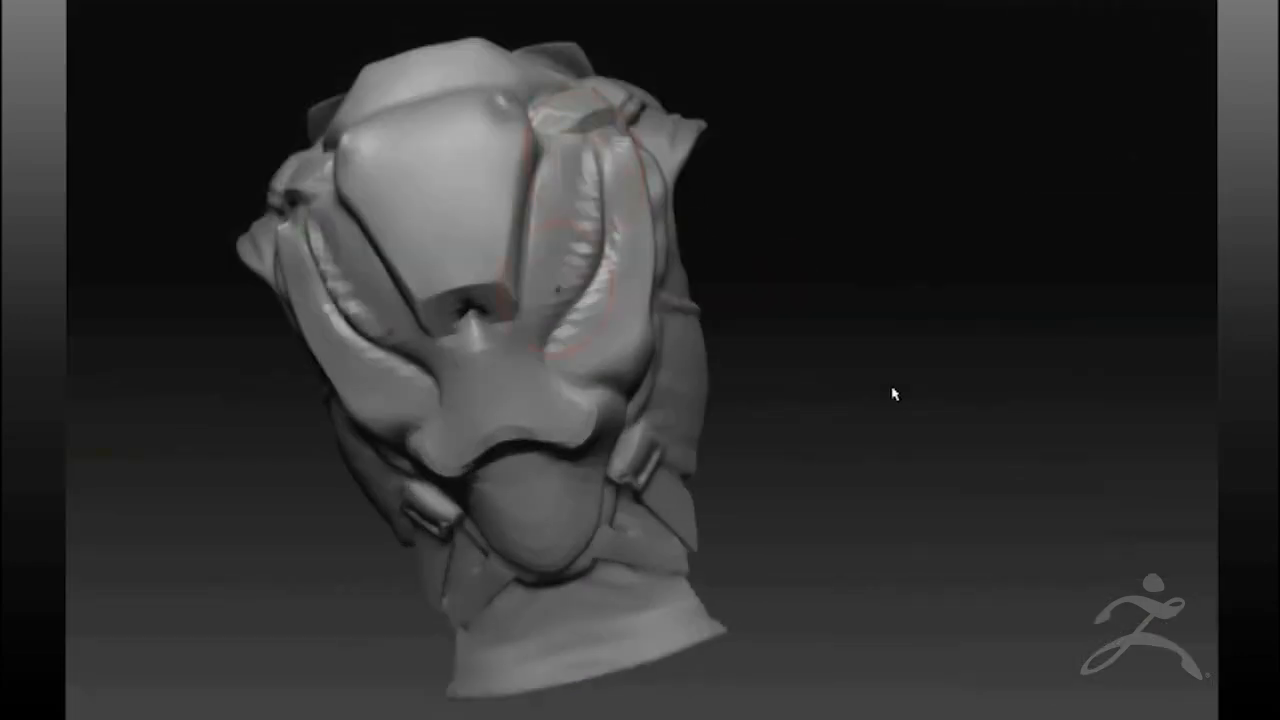
pyautogui.moveTo(815, 189); pyautogui.dragTo(780, 148)
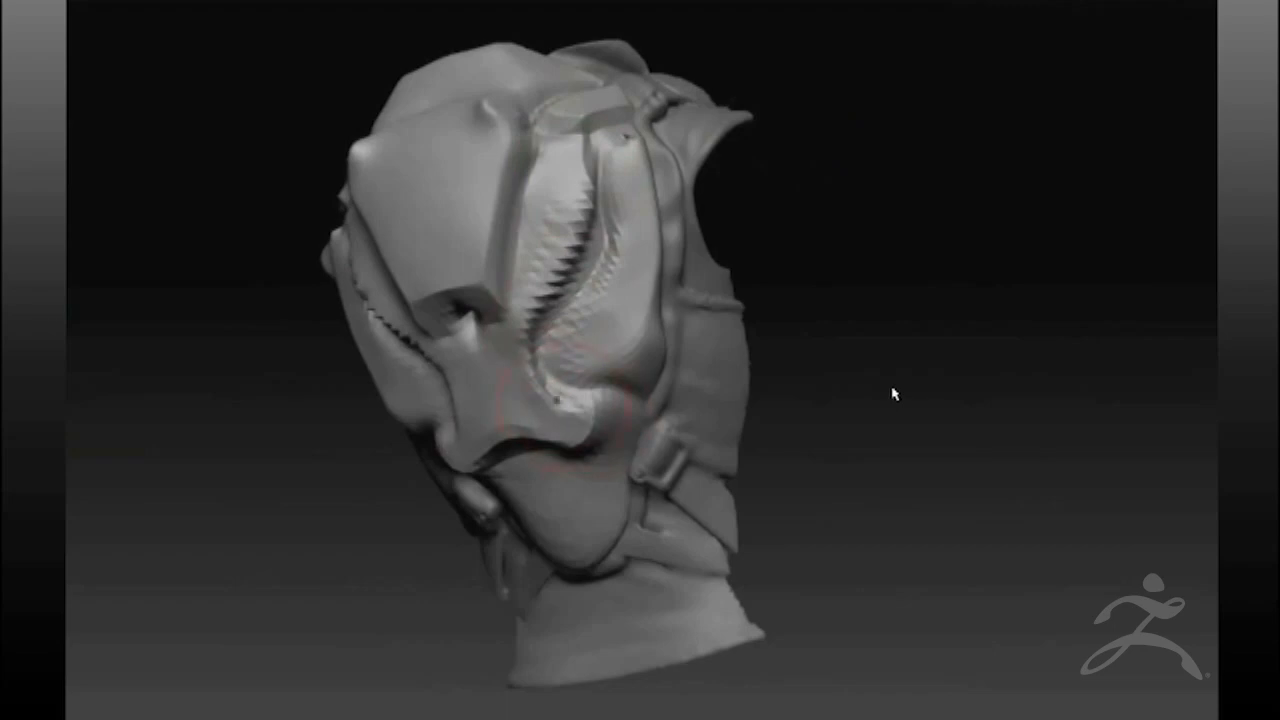
pyautogui.moveTo(902, 240); pyautogui.dragTo(852, 197)
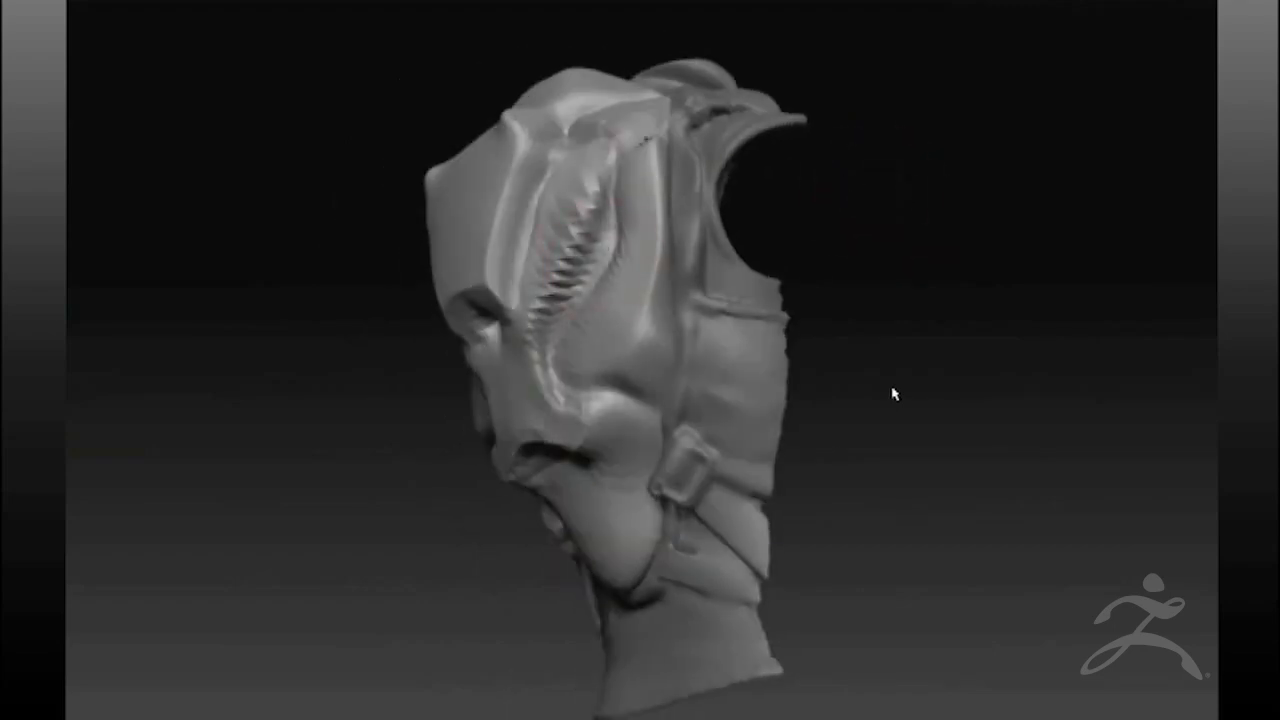
pyautogui.moveTo(910, 169); pyautogui.dragTo(851, 160)
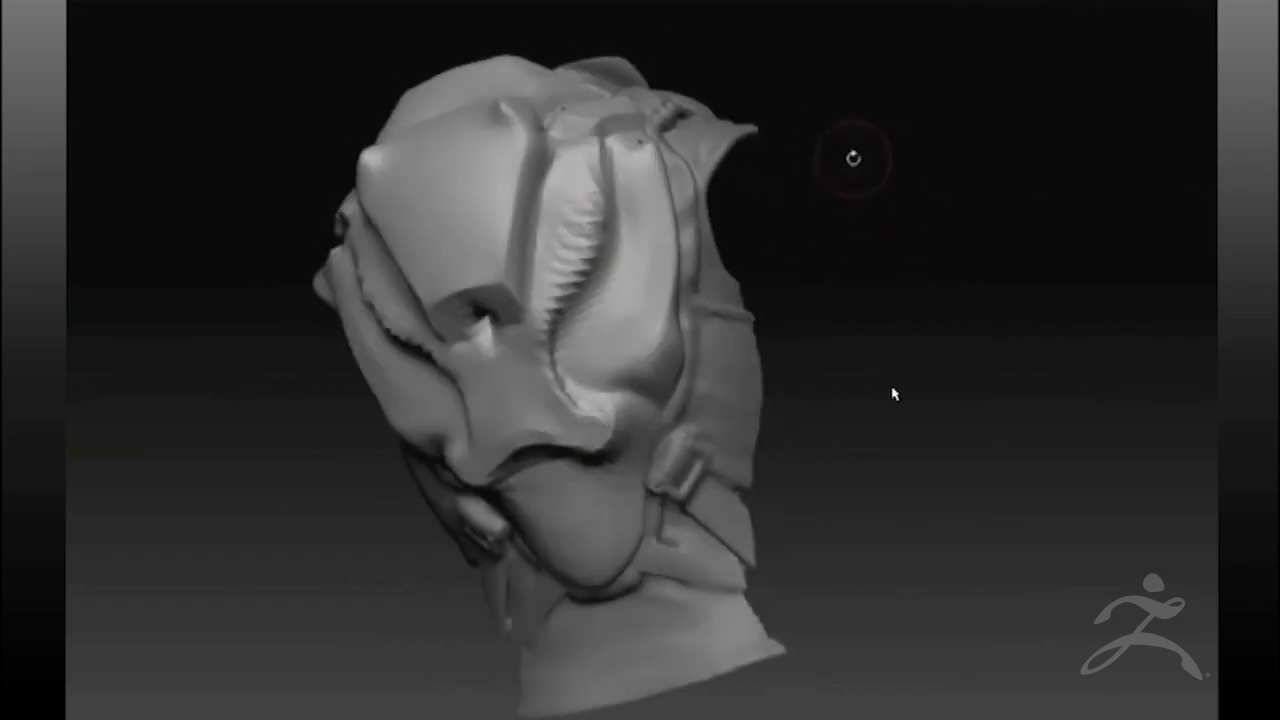
pyautogui.moveTo(604, 150); pyautogui.dragTo(557, 308)
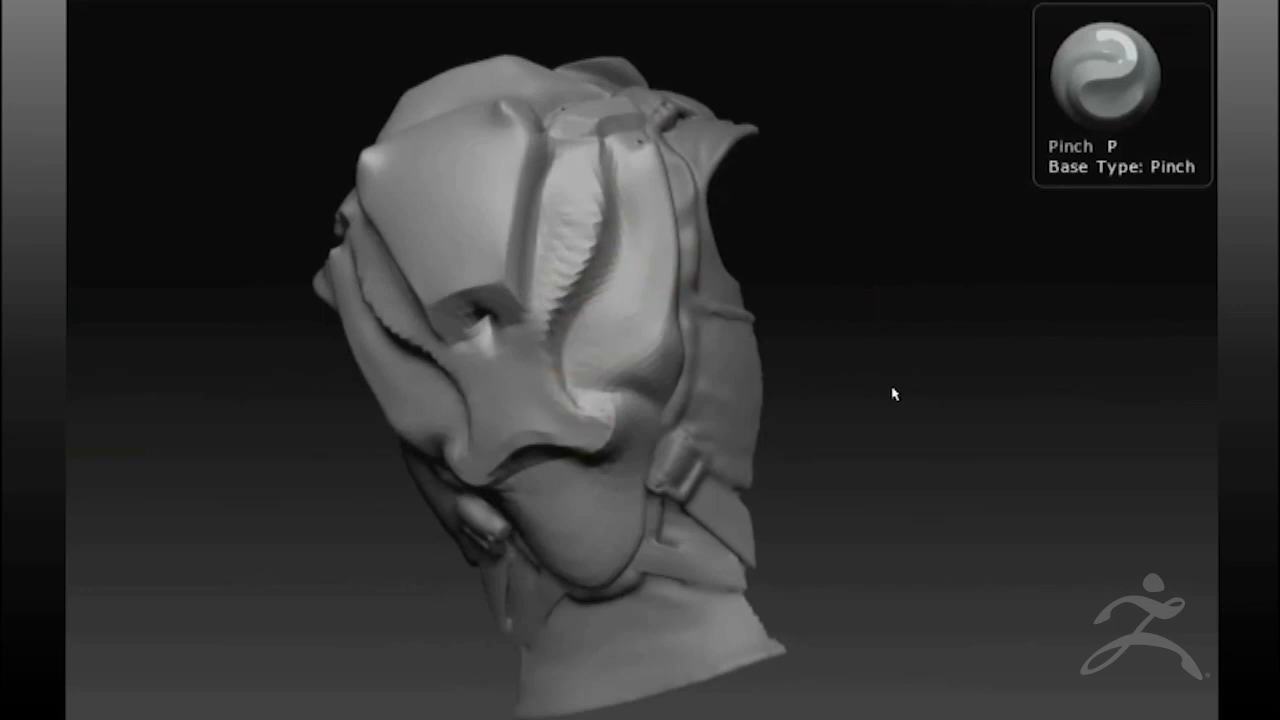
# Tighten the edges of the curved grooves between the side panels with the Pinch brush.
pyautogui.moveTo(904, 395); pyautogui.dragTo(893, 393)
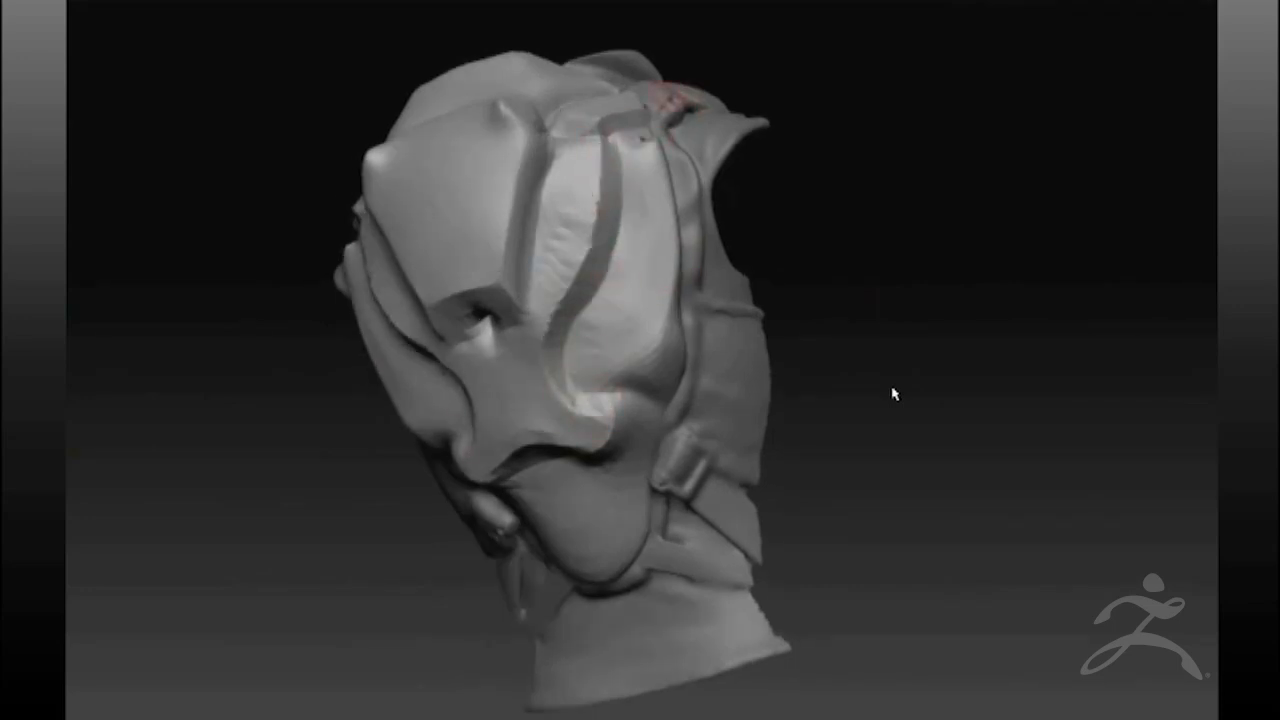
pyautogui.moveTo(893, 393); pyautogui.dragTo(940, 288)
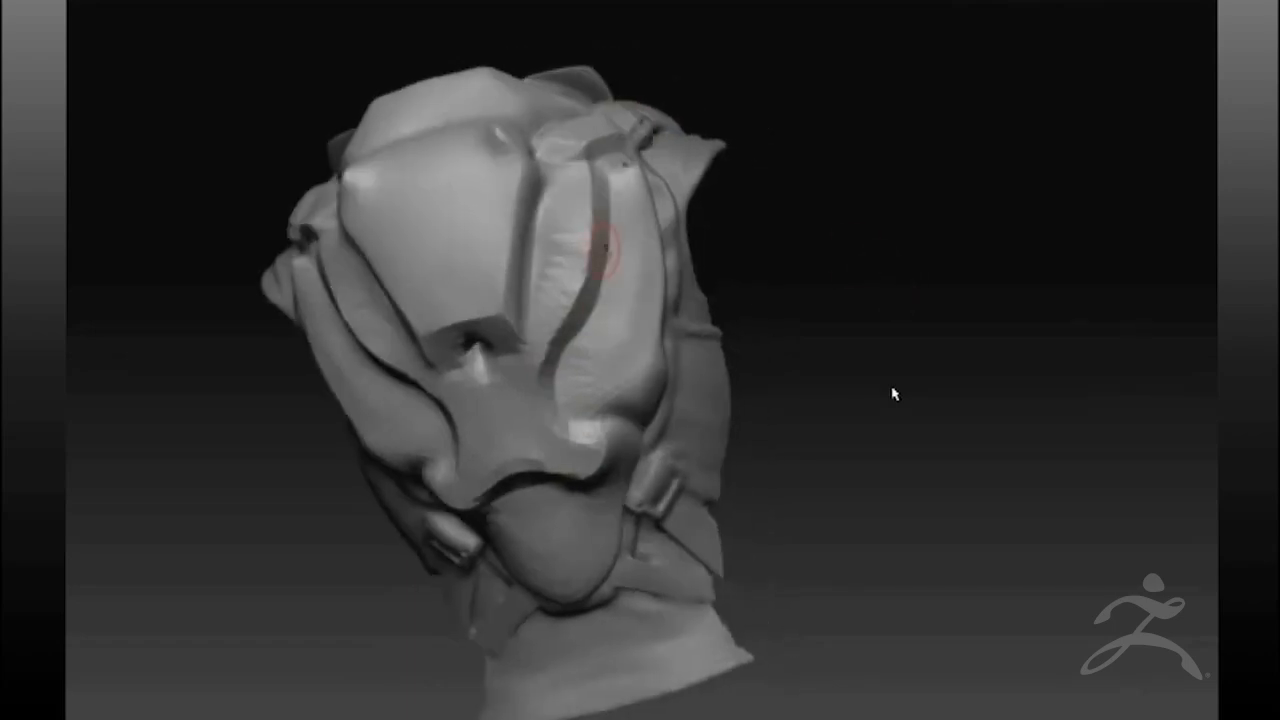
pyautogui.moveTo(893, 393); pyautogui.dragTo(830, 393)
pyautogui.moveTo(680, 318); pyautogui.dragTo(790, 390)
pyautogui.moveTo(700, 330)
pyautogui.mouseDown()
pyautogui.moveTo(751, 303)
pyautogui.moveTo(690, 300)
pyautogui.moveTo(760, 350)
pyautogui.mouseUp()
pyautogui.moveTo(440, 470); pyautogui.dragTo(470, 433)
pyautogui.moveTo(690, 310); pyautogui.dragTo(650, 290)
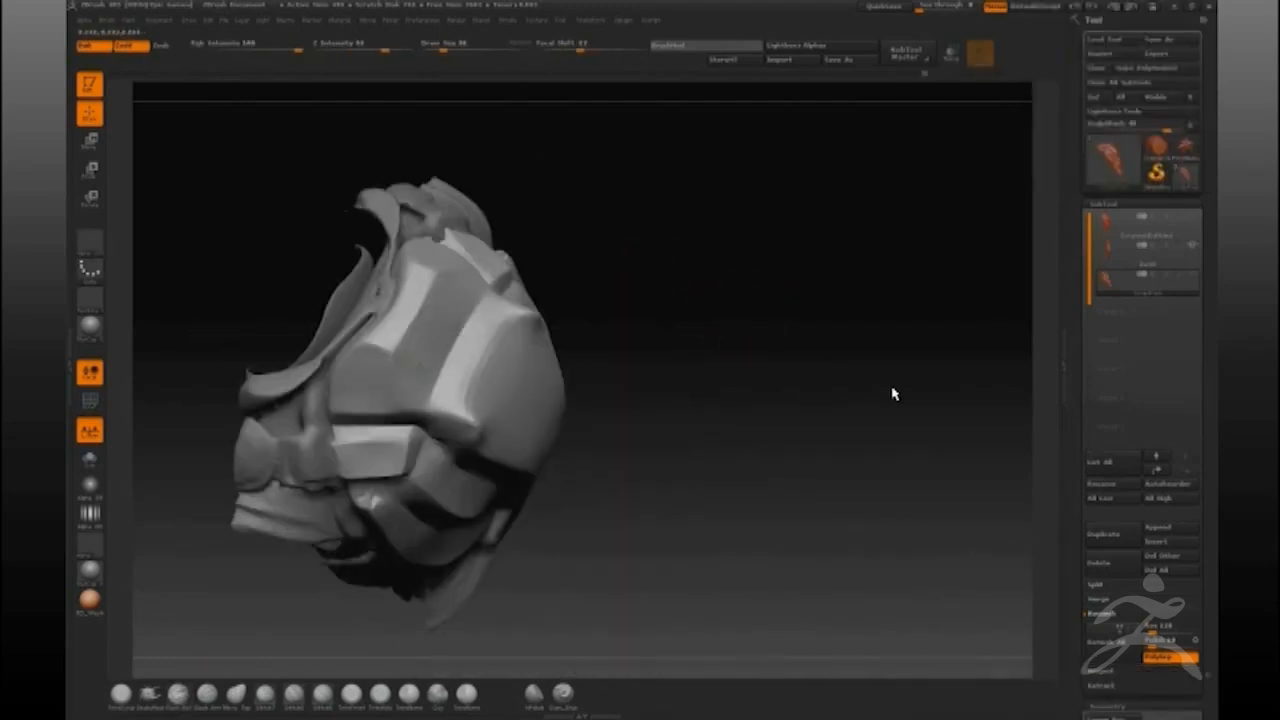
pyautogui.moveTo(690, 310)
pyautogui.mouseDown()
pyautogui.moveTo(726, 301)
pyautogui.moveTo(772, 258)
pyautogui.moveTo(769, 325)
pyautogui.mouseUp()
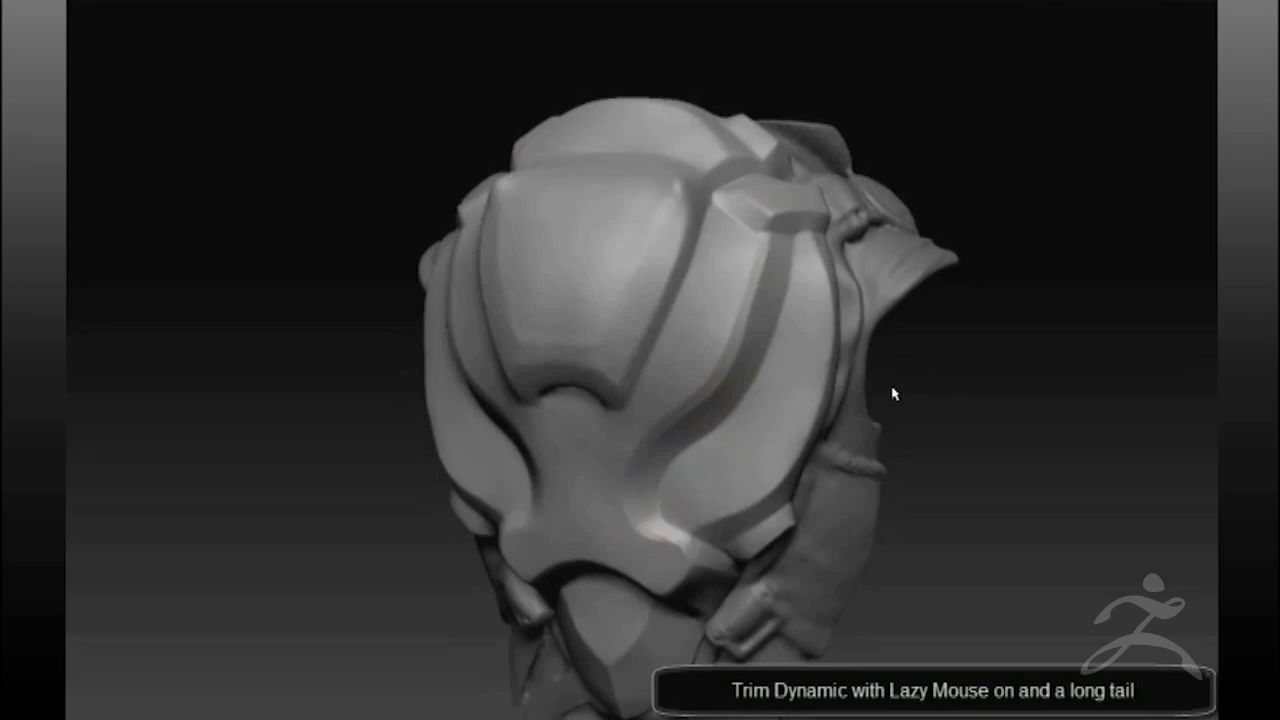
# Flatten the panel surfaces and crisp up their bevelled edges using Trim Dynamic with Lazy Mouse.
pyautogui.moveTo(915, 310)
pyautogui.mouseDown()
pyautogui.moveTo(1006, 297)
pyautogui.moveTo(860, 305)
pyautogui.mouseUp()
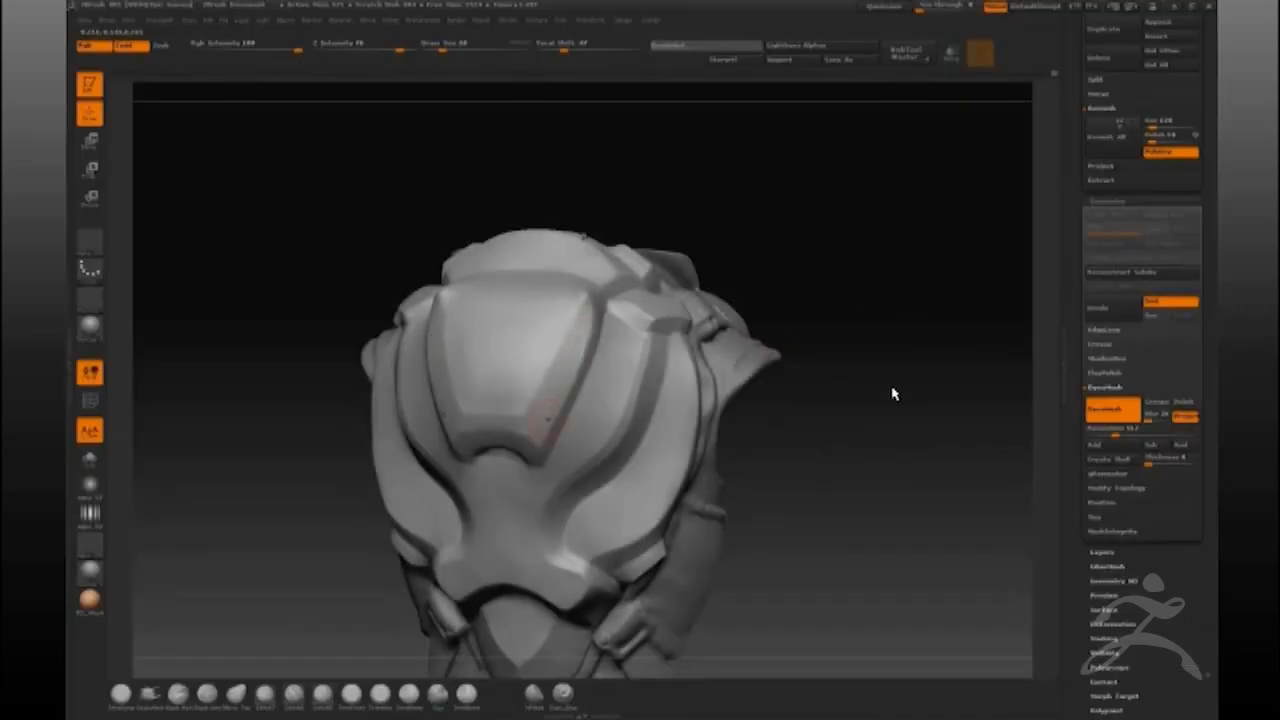
pyautogui.moveTo(720, 334)
pyautogui.mouseDown()
pyautogui.moveTo(850, 345)
pyautogui.moveTo(680, 330)
pyautogui.moveTo(800, 334)
pyautogui.mouseUp()
pyautogui.moveTo(720, 360); pyautogui.dragTo(720, 290)
pyautogui.moveTo(900, 290)
pyautogui.mouseDown()
pyautogui.moveTo(829, 286)
pyautogui.moveTo(835, 340)
pyautogui.mouseUp()
pyautogui.moveTo(700, 340); pyautogui.dragTo(860, 340)
pyautogui.moveTo(760, 366)
pyautogui.mouseDown()
pyautogui.moveTo(646, 366)
pyautogui.moveTo(706, 314)
pyautogui.moveTo(630, 318)
pyautogui.moveTo(763, 340)
pyautogui.mouseUp()
pyautogui.moveTo(640, 330)
pyautogui.mouseDown()
pyautogui.moveTo(710, 365)
pyautogui.moveTo(700, 330)
pyautogui.mouseUp()
pyautogui.moveTo(430, 362)
pyautogui.mouseDown()
pyautogui.moveTo(524, 362)
pyautogui.moveTo(430, 366)
pyautogui.mouseUp()
pyautogui.moveTo(640, 330)
pyautogui.mouseDown()
pyautogui.moveTo(700, 400)
pyautogui.moveTo(650, 340)
pyautogui.mouseUp()
pyautogui.moveTo(700, 380); pyautogui.dragTo(700, 310)
pyautogui.moveTo(895, 394); pyautogui.dragTo(895, 330)
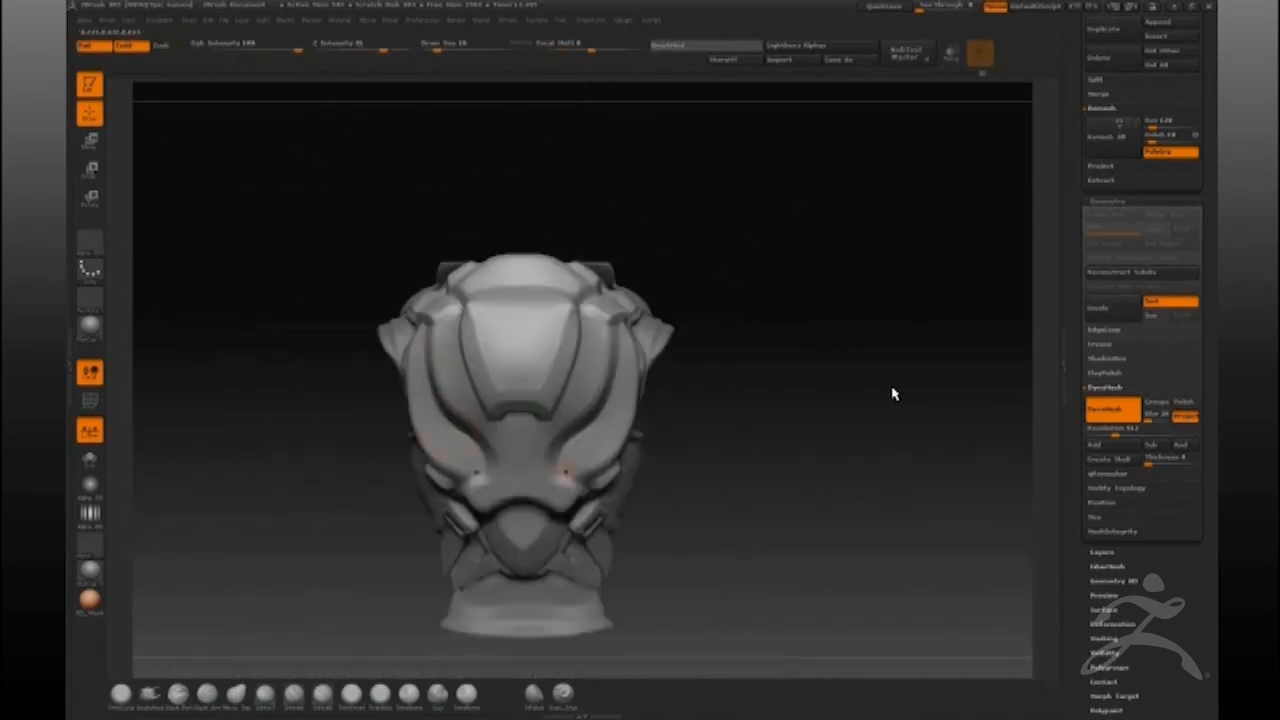
# Adjust the form of the upper panels and their corners with the Move brush.
pyautogui.moveTo(760, 350)
pyautogui.mouseDown()
pyautogui.moveTo(710, 403)
pyautogui.moveTo(560, 171)
pyautogui.mouseUp()
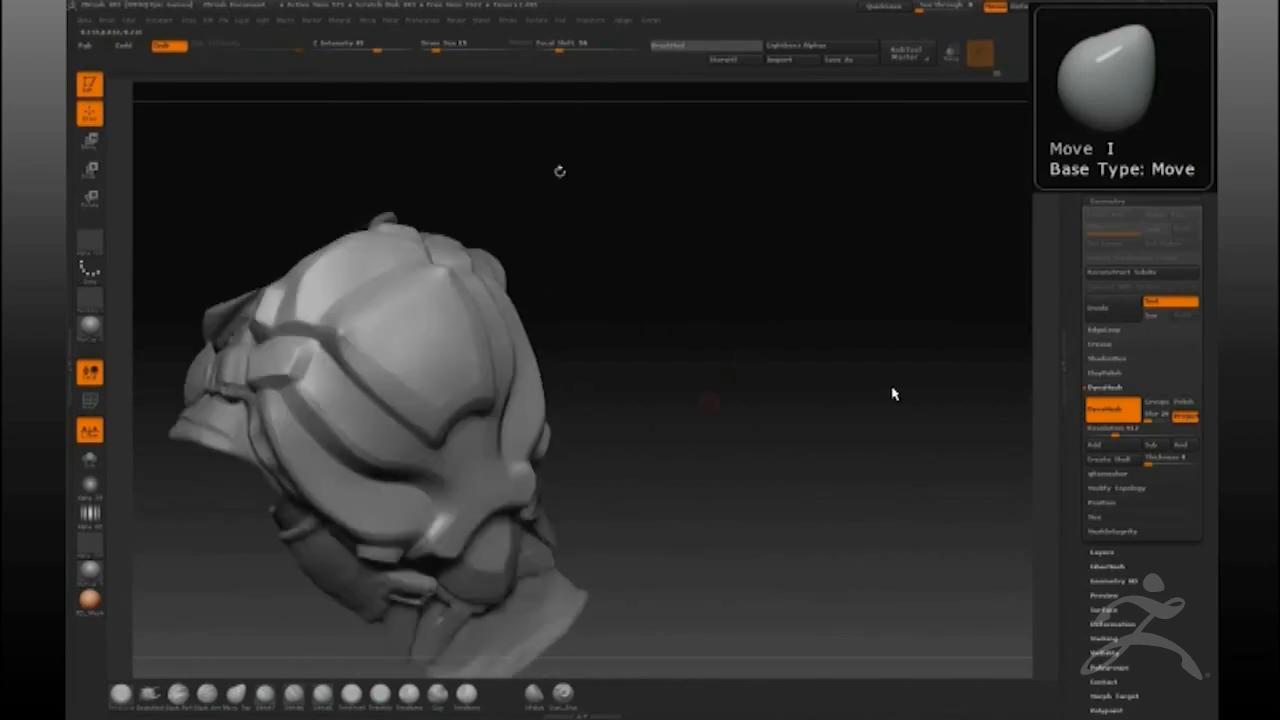
pyautogui.moveTo(700, 300)
pyautogui.mouseDown()
pyautogui.moveTo(792, 329)
pyautogui.moveTo(860, 320)
pyautogui.moveTo(908, 286)
pyautogui.moveTo(760, 330)
pyautogui.mouseUp()
pyautogui.moveTo(455, 335); pyautogui.dragTo(472, 343)
pyautogui.moveTo(760, 330); pyautogui.dragTo(700, 400)
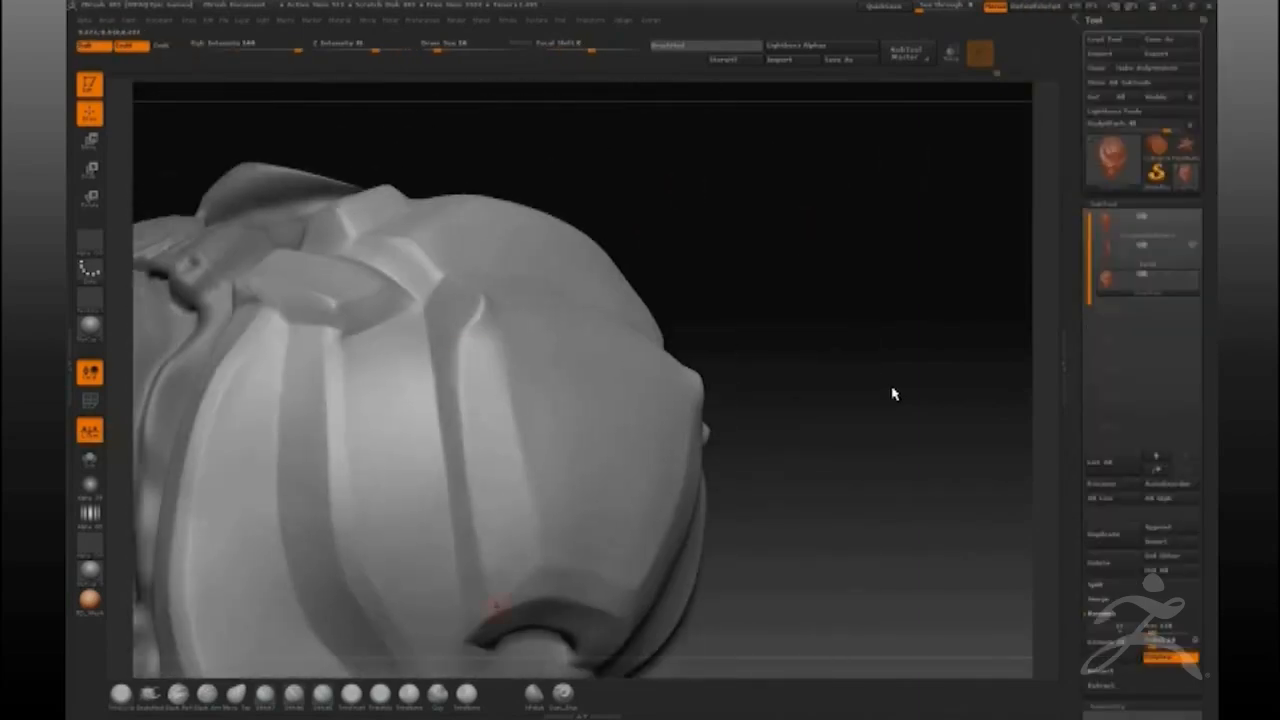
pyautogui.moveTo(800, 330); pyautogui.dragTo(700, 300)
pyautogui.moveTo(760, 350); pyautogui.dragTo(860, 350)
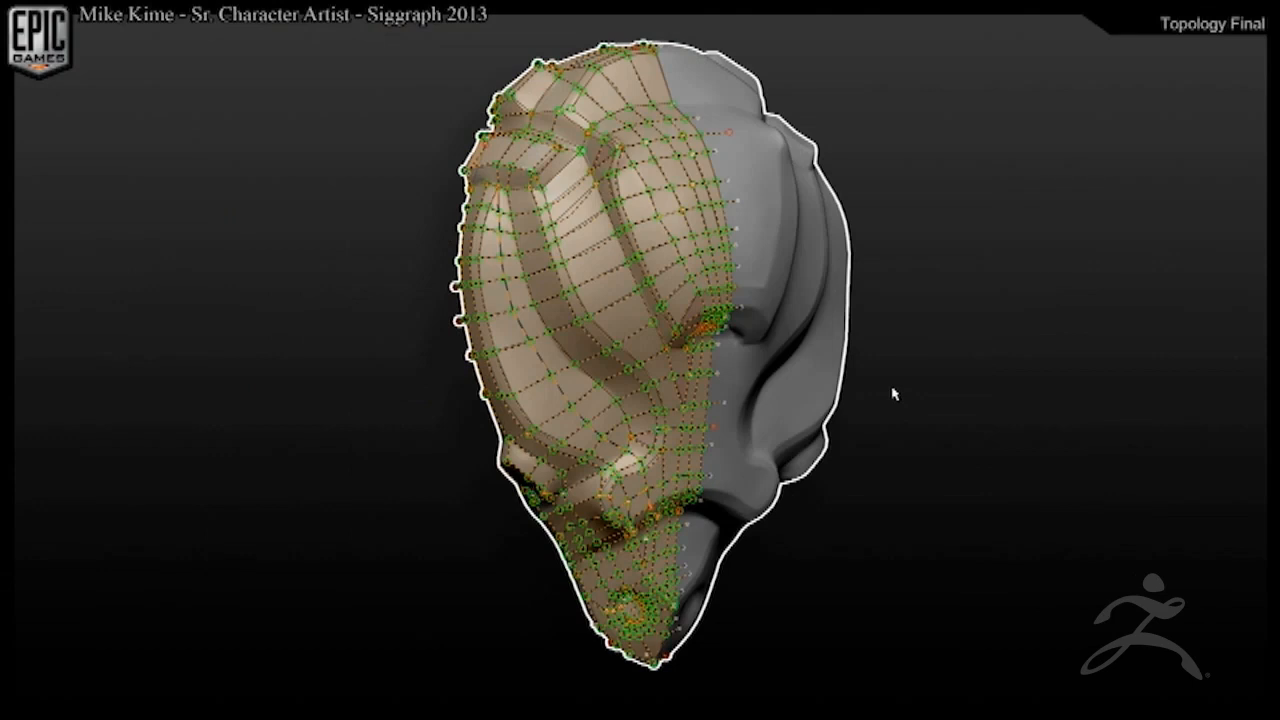
pyautogui.click(893, 393)
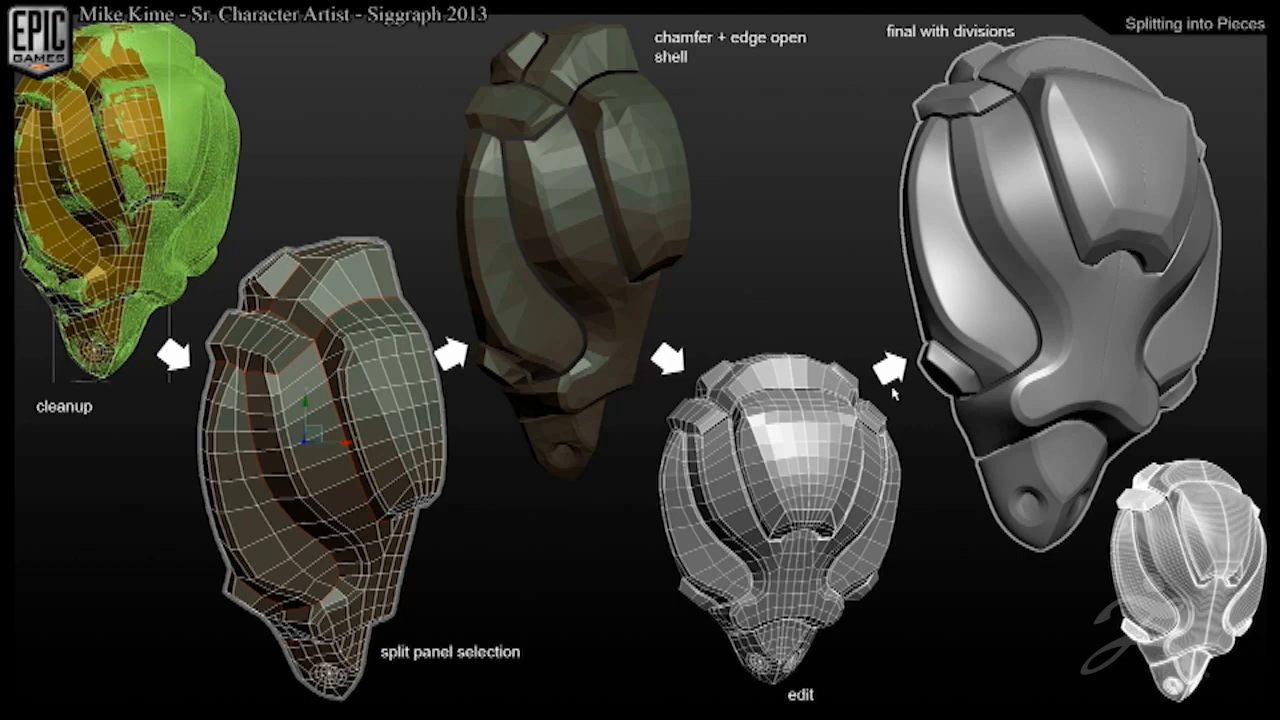
pyautogui.click(893, 393)
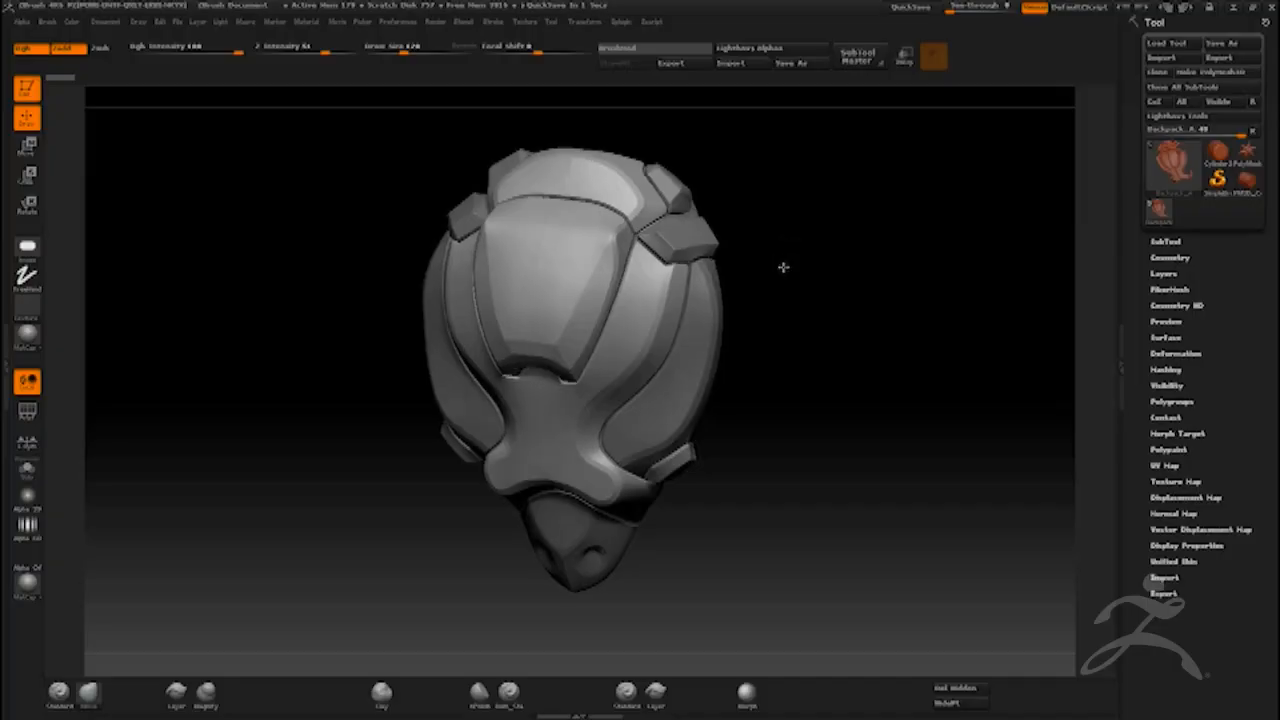
# Set the brush stroke to DragRect and assign a thin horizontal bar alpha.
pyautogui.moveTo(783, 267)
pyautogui.mouseDown()
pyautogui.moveTo(771, 251)
pyautogui.moveTo(789, 260)
pyautogui.mouseUp()
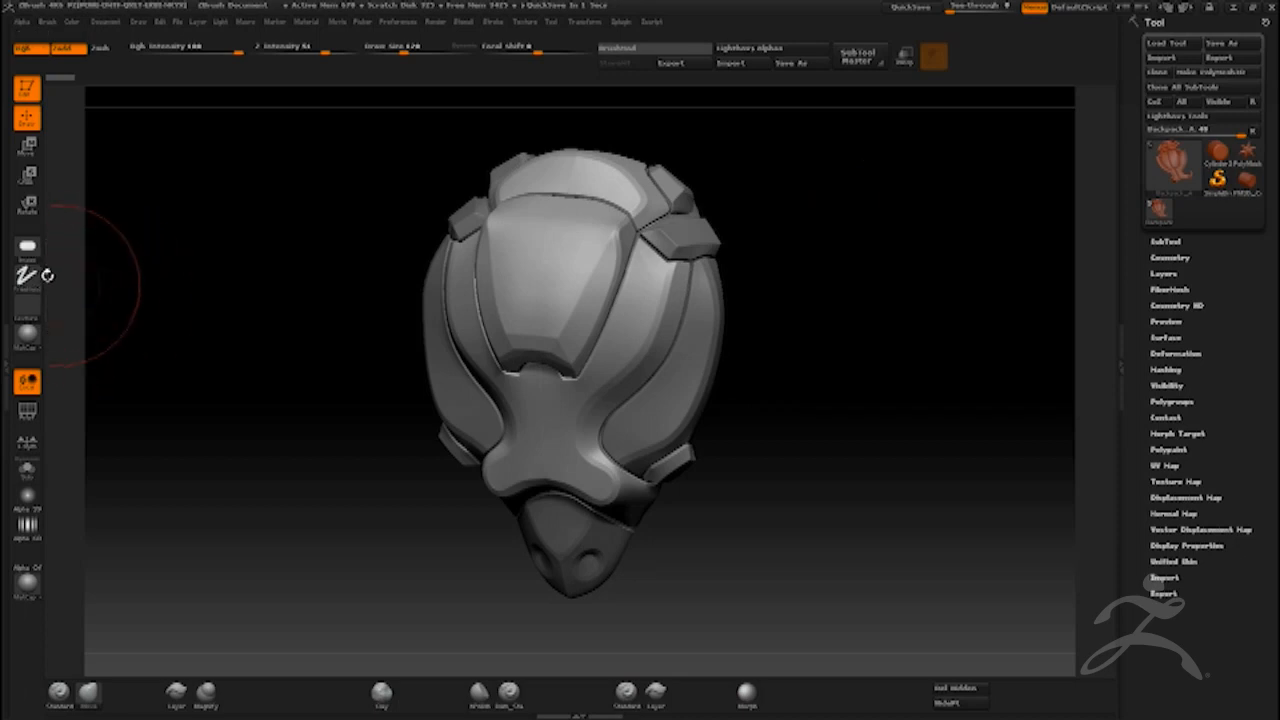
pyautogui.click(27, 275)
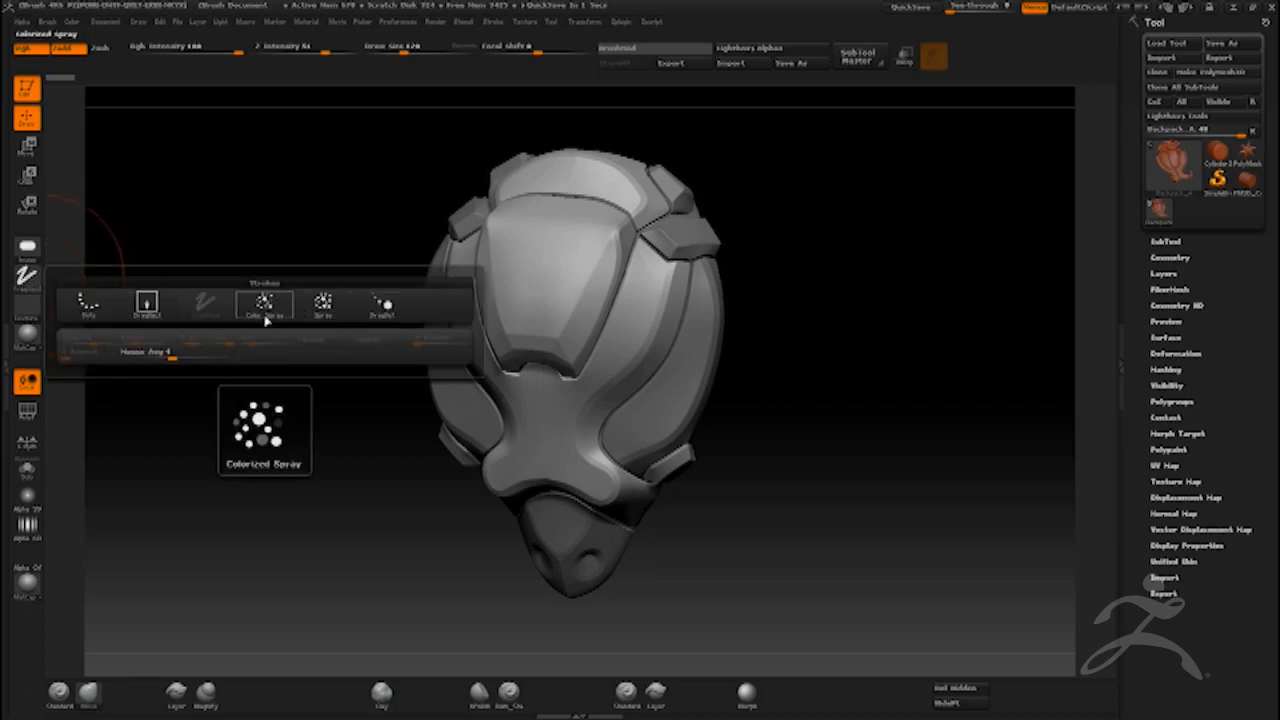
pyautogui.click(147, 302)
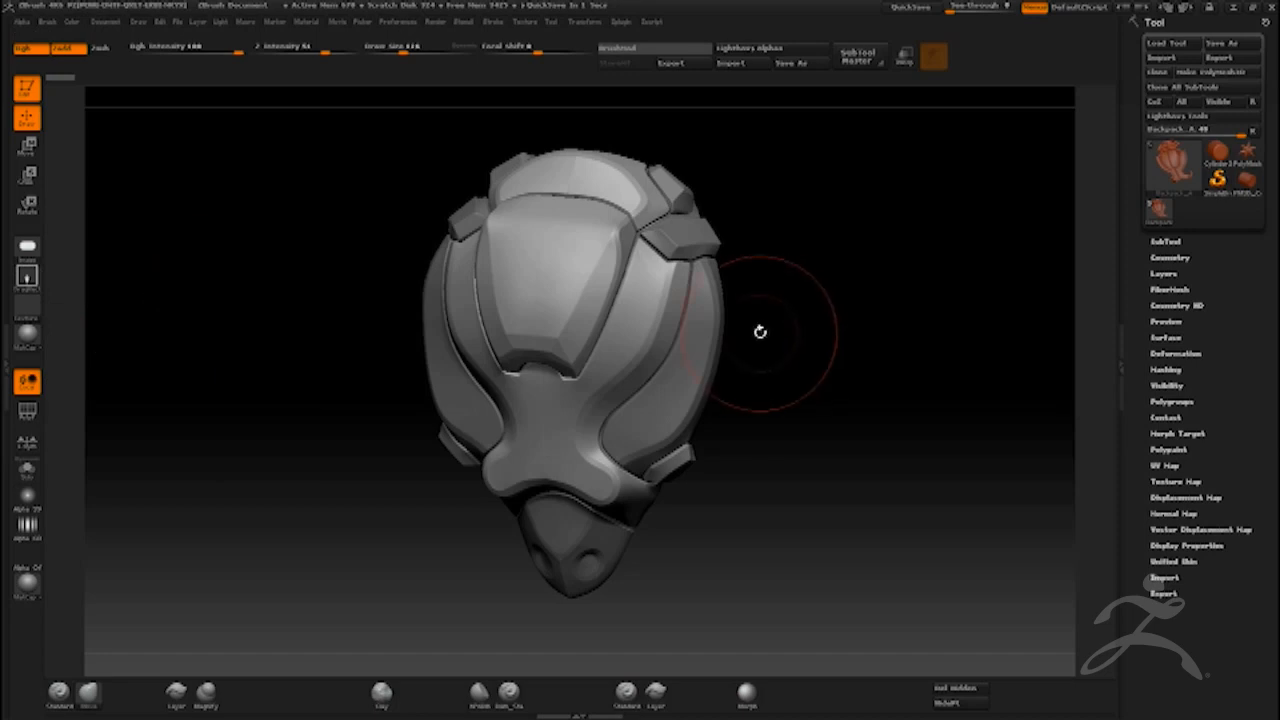
pyautogui.click(29, 250)
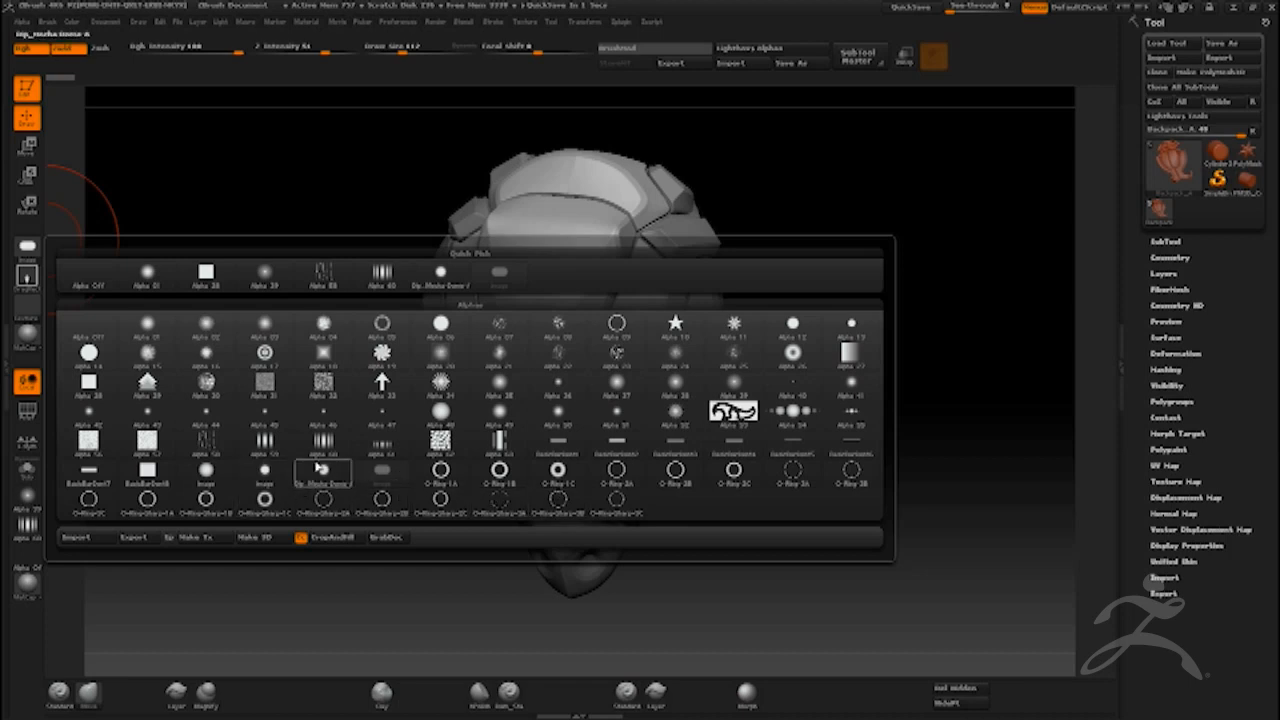
pyautogui.click(620, 441)
pyautogui.keyDown('shift'); pyautogui.moveTo(806, 297); pyautogui.dragTo(808, 283); pyautogui.keyUp('shift')
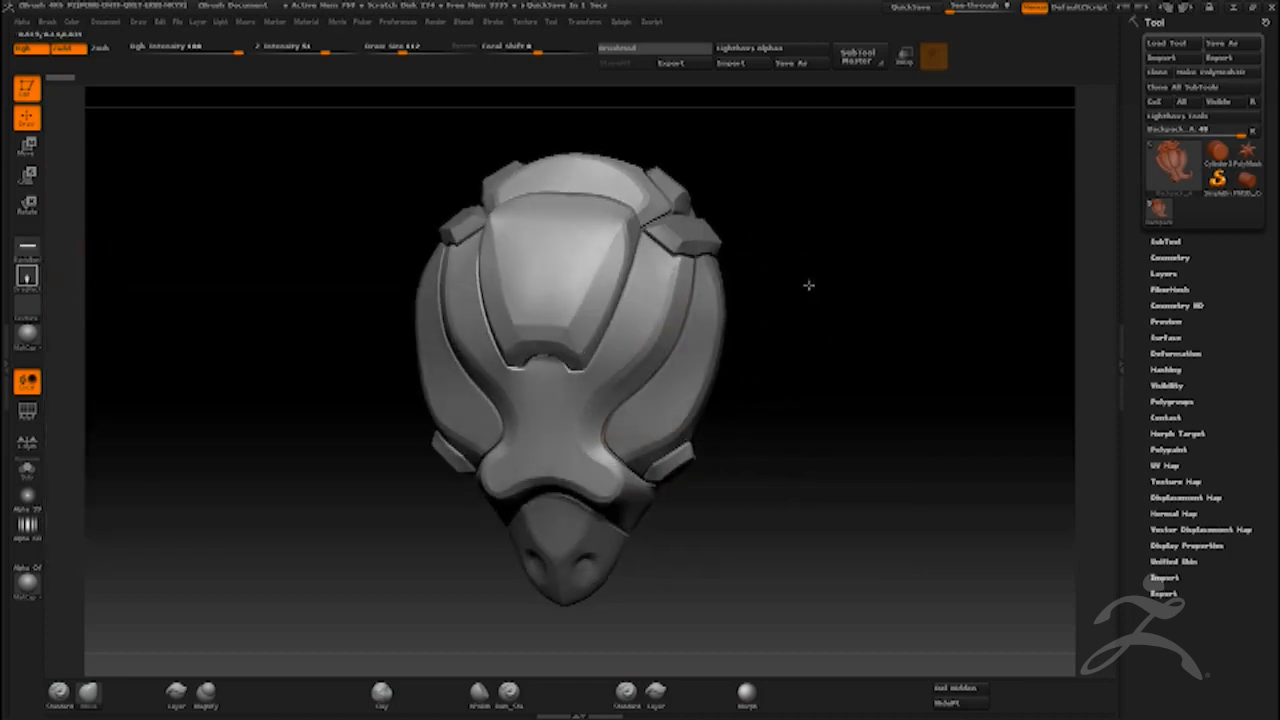
# Make the curved side panels the active subtool, reduce the brush size and switch to the Standard brush.
pyautogui.keyDown('alt'); pyautogui.click(670, 418); pyautogui.keyUp('alt')
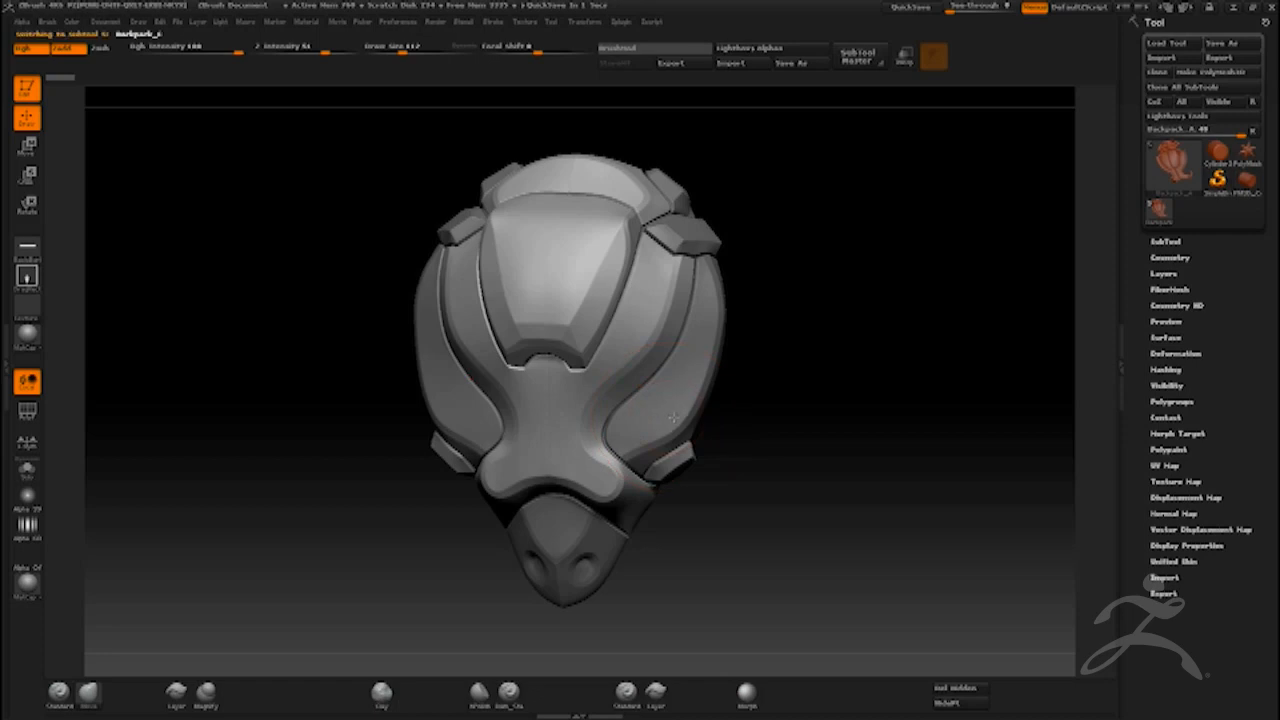
pyautogui.moveTo(757, 391)
pyautogui.mouseDown()
pyautogui.moveTo(781, 397)
pyautogui.moveTo(763, 377)
pyautogui.moveTo(720, 378)
pyautogui.mouseUp()
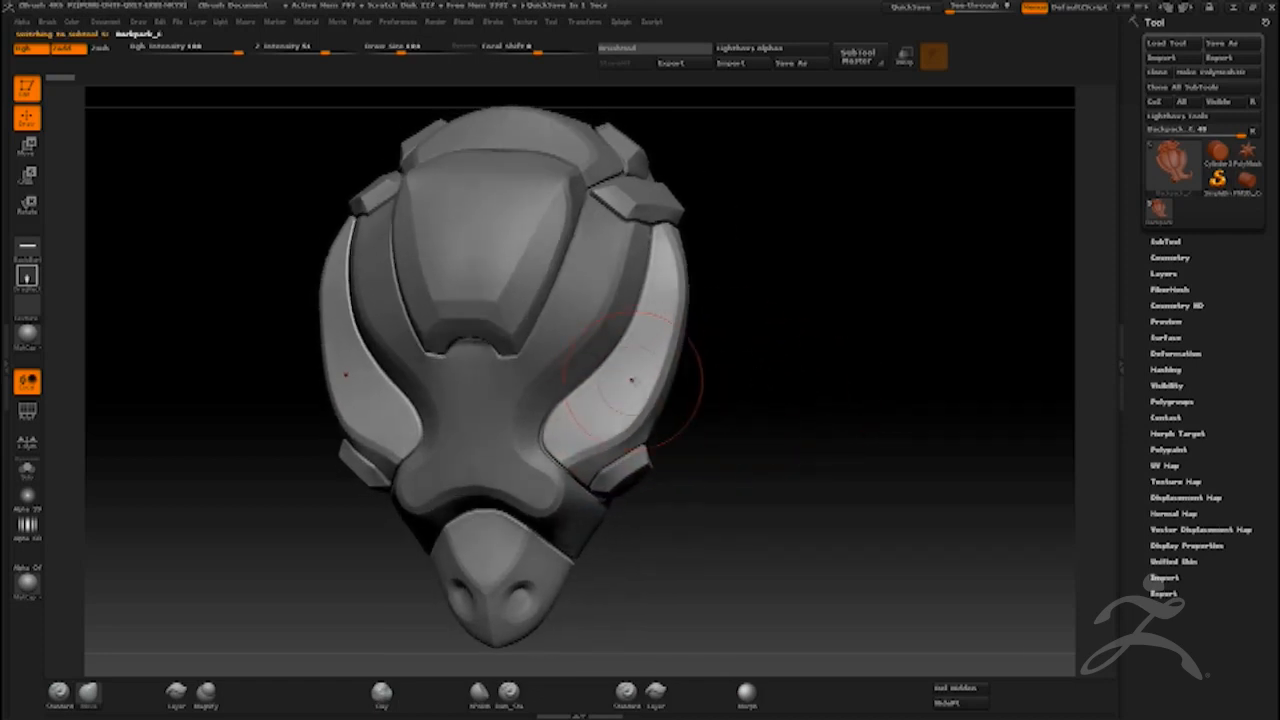
pyautogui.press('[')
pyautogui.press('[')
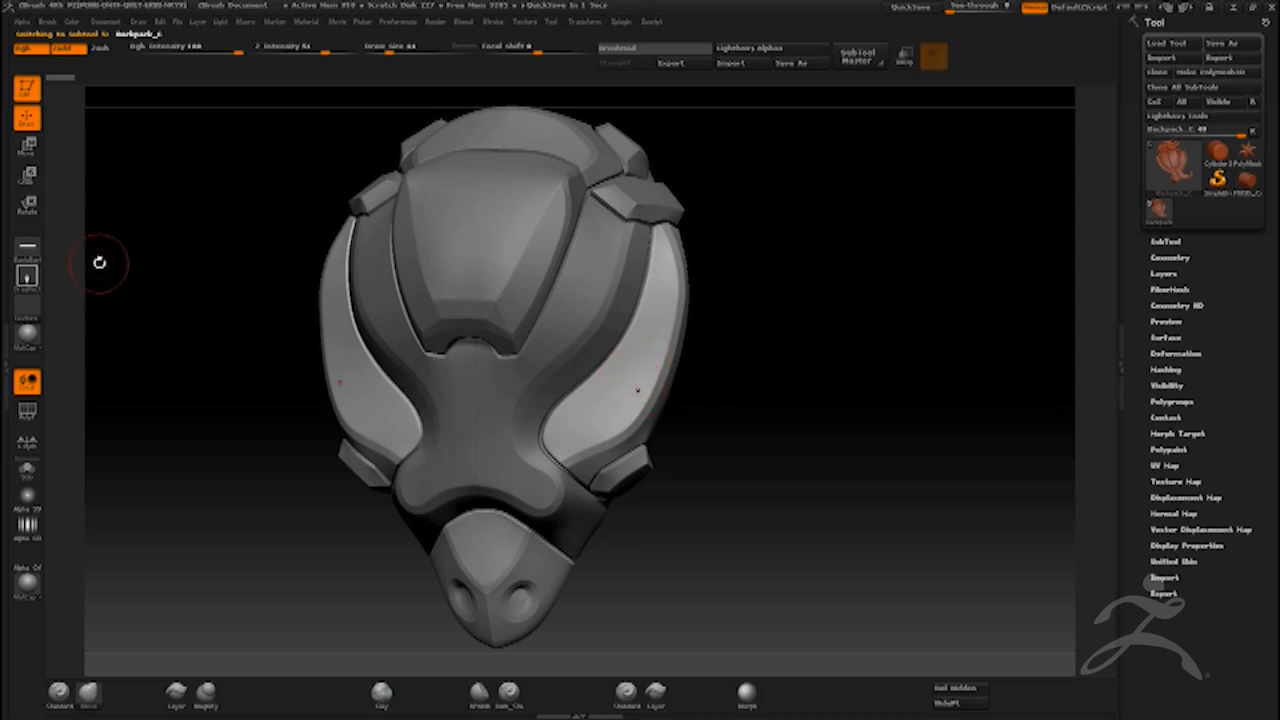
pyautogui.click(323, 51)
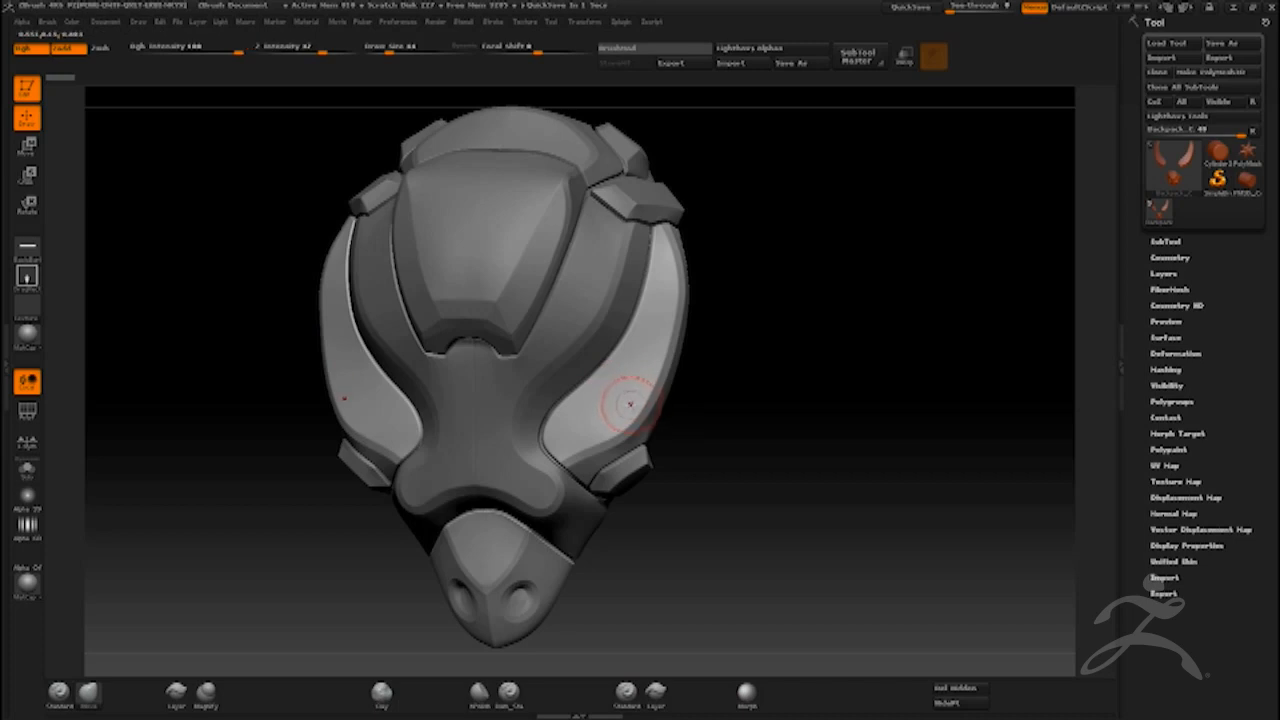
pyautogui.click(63, 693)
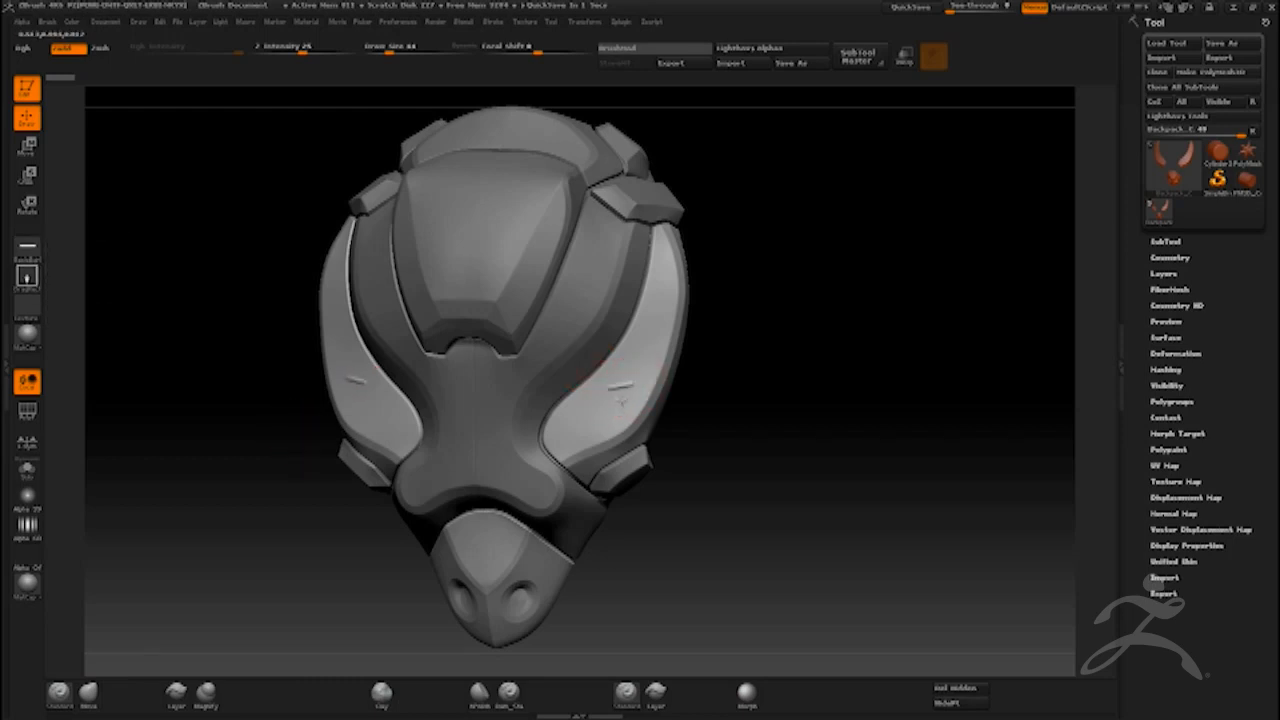
# Undo the trial bar stamp on the side panel and turn off LazyMouse for the stroke.
pyautogui.press('super')
pyautogui.moveTo(716, 340); pyautogui.dragTo(736, 323)
pyautogui.hotkey('ctrl', 'z')
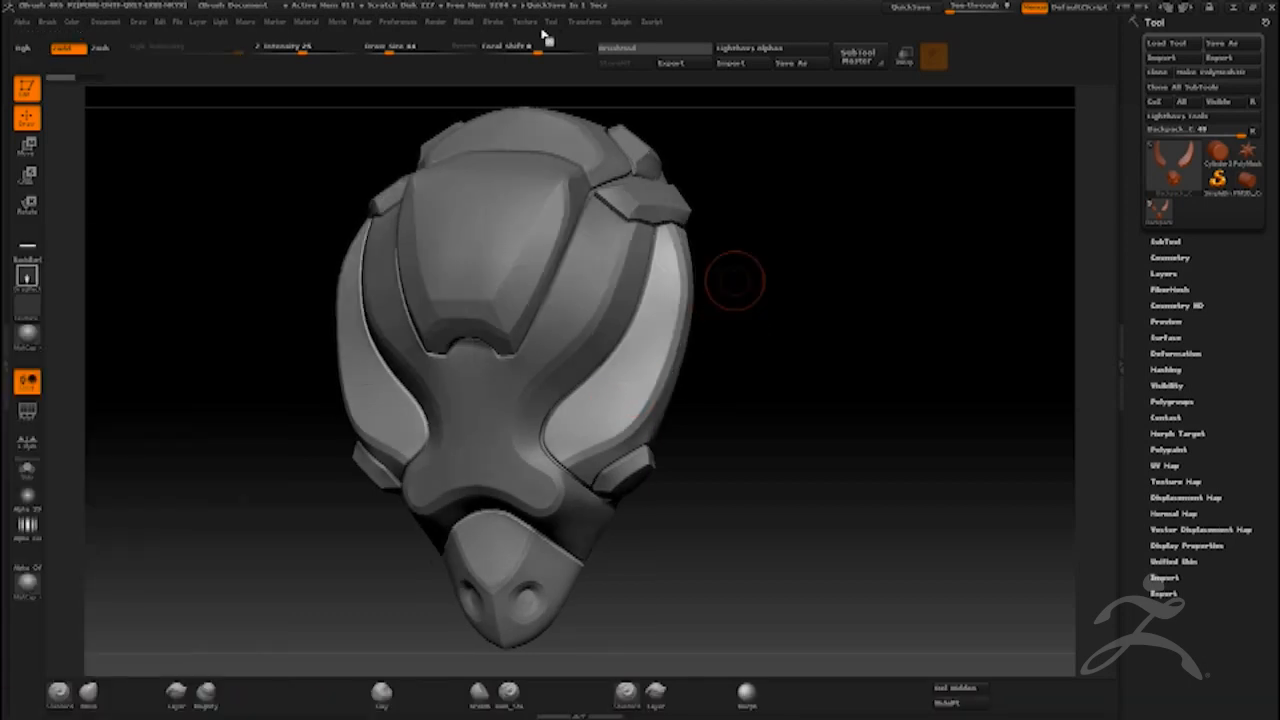
pyautogui.click(494, 22)
pyautogui.click(538, 181)
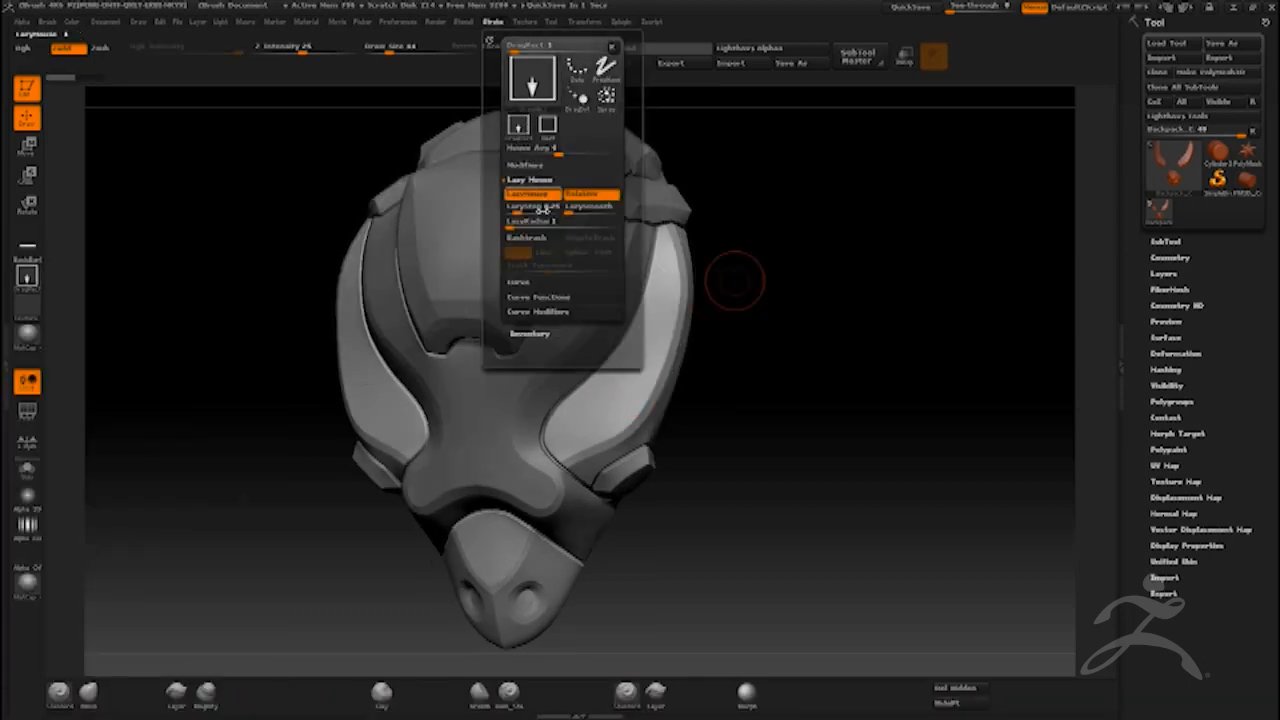
pyautogui.click(537, 196)
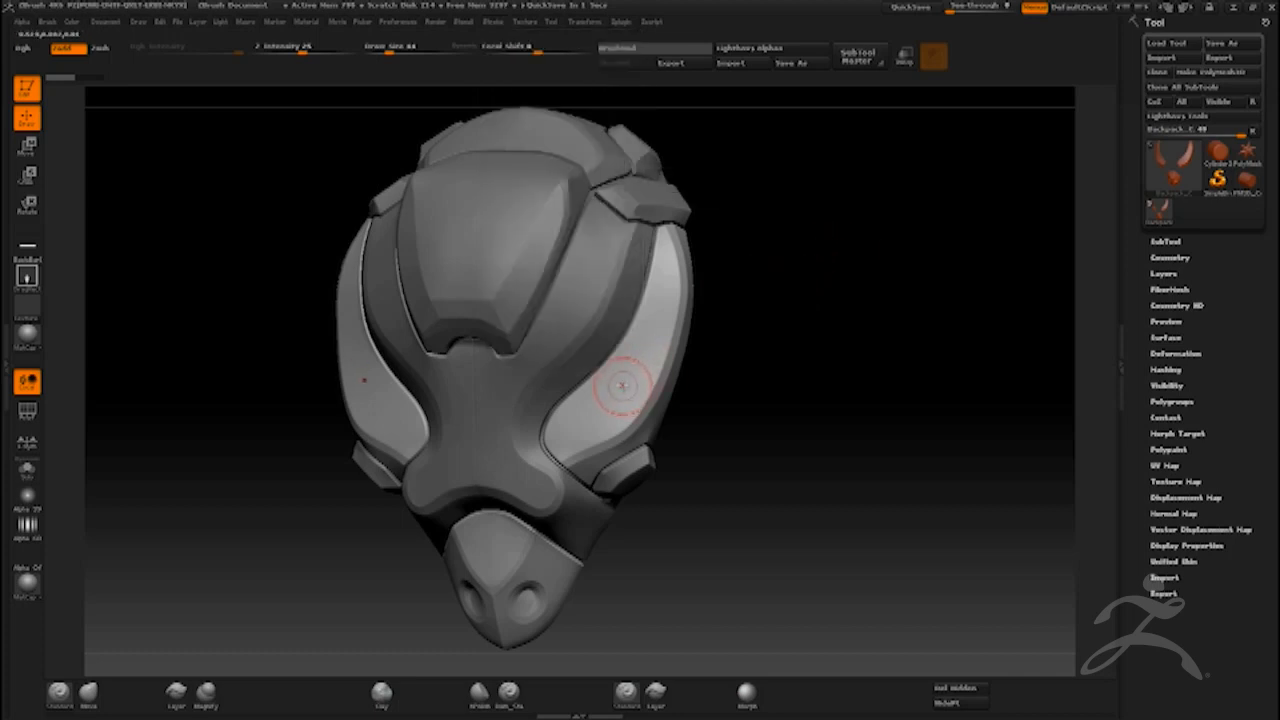
# Replace the trial stamp with short, parallel slanted bar details on the curved side panels.
pyautogui.press('super')
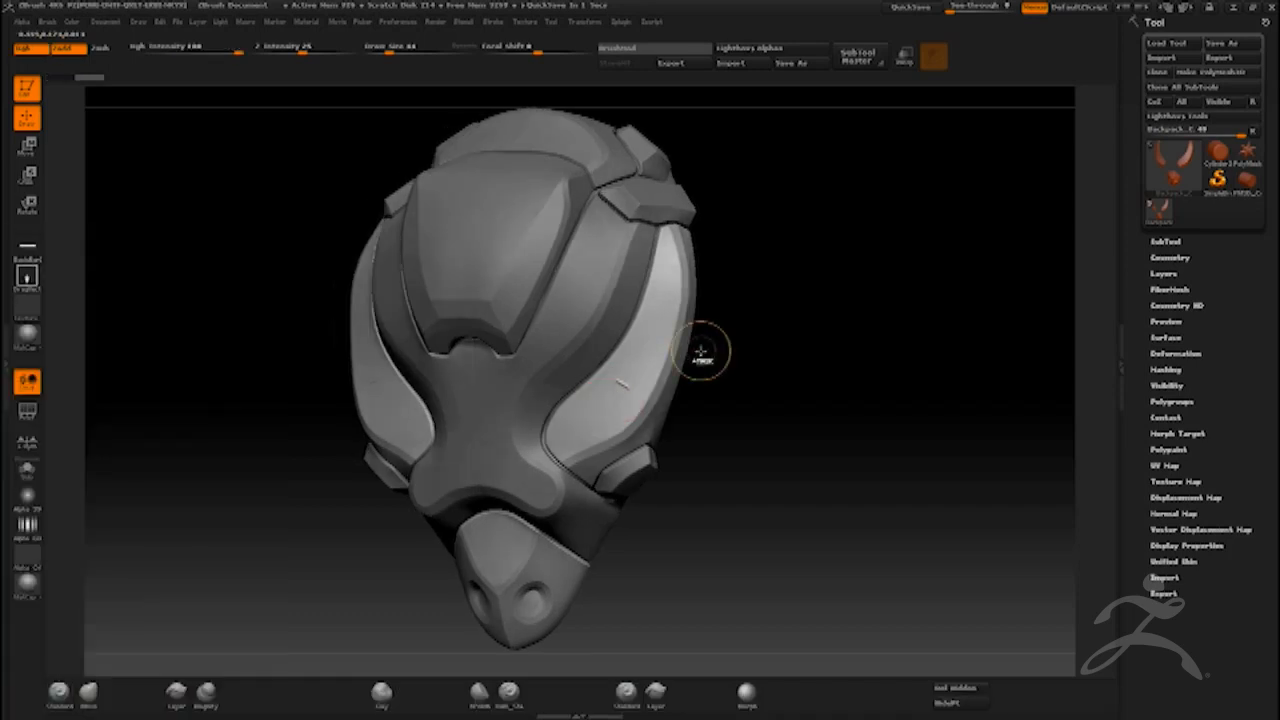
pyautogui.hotkey('ctrl', 'z')
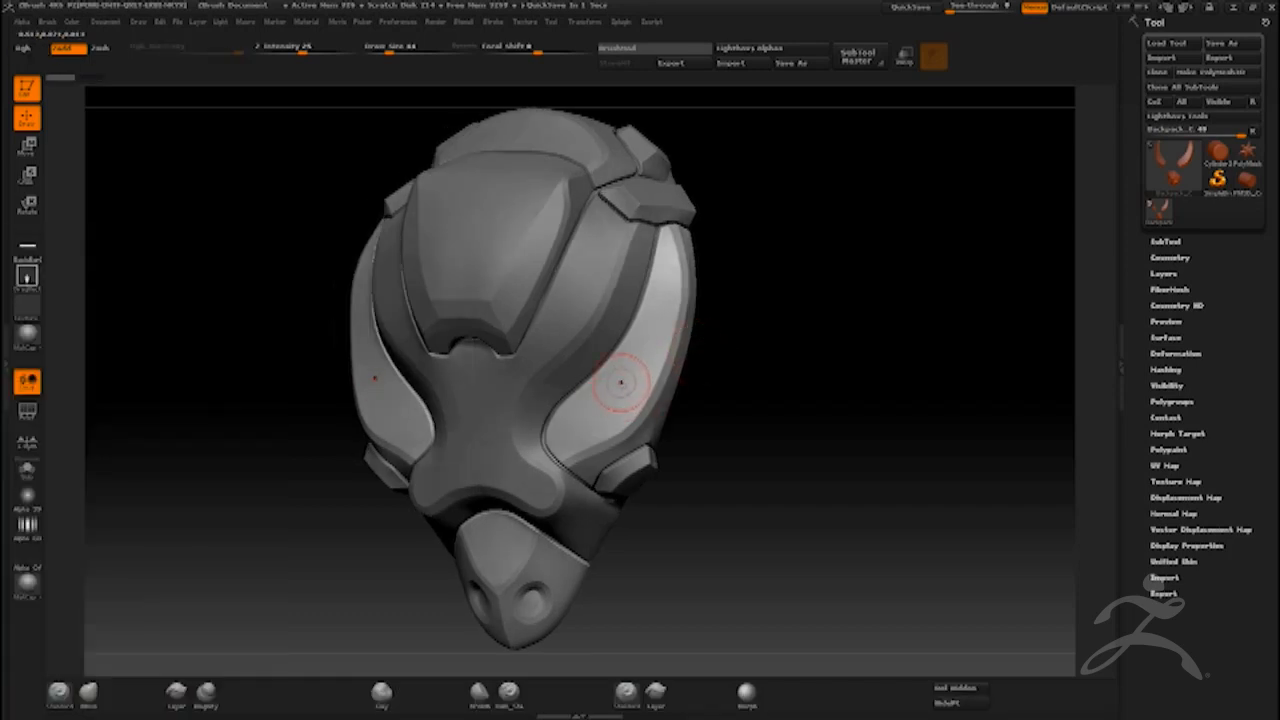
pyautogui.moveTo(595, 416); pyautogui.dragTo(596, 415)
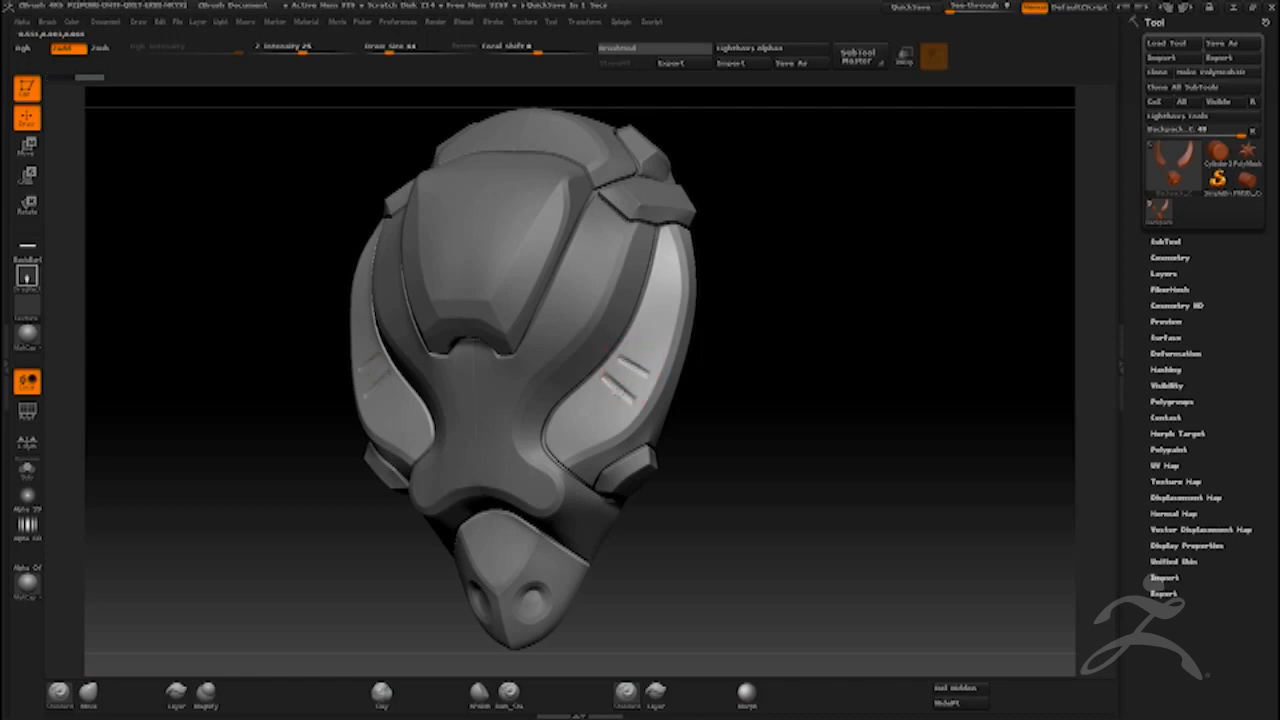
# Stamp one more short slanted bar below the existing parallel bars on the curved side panels.
pyautogui.moveTo(630, 398); pyautogui.dragTo(592, 418)
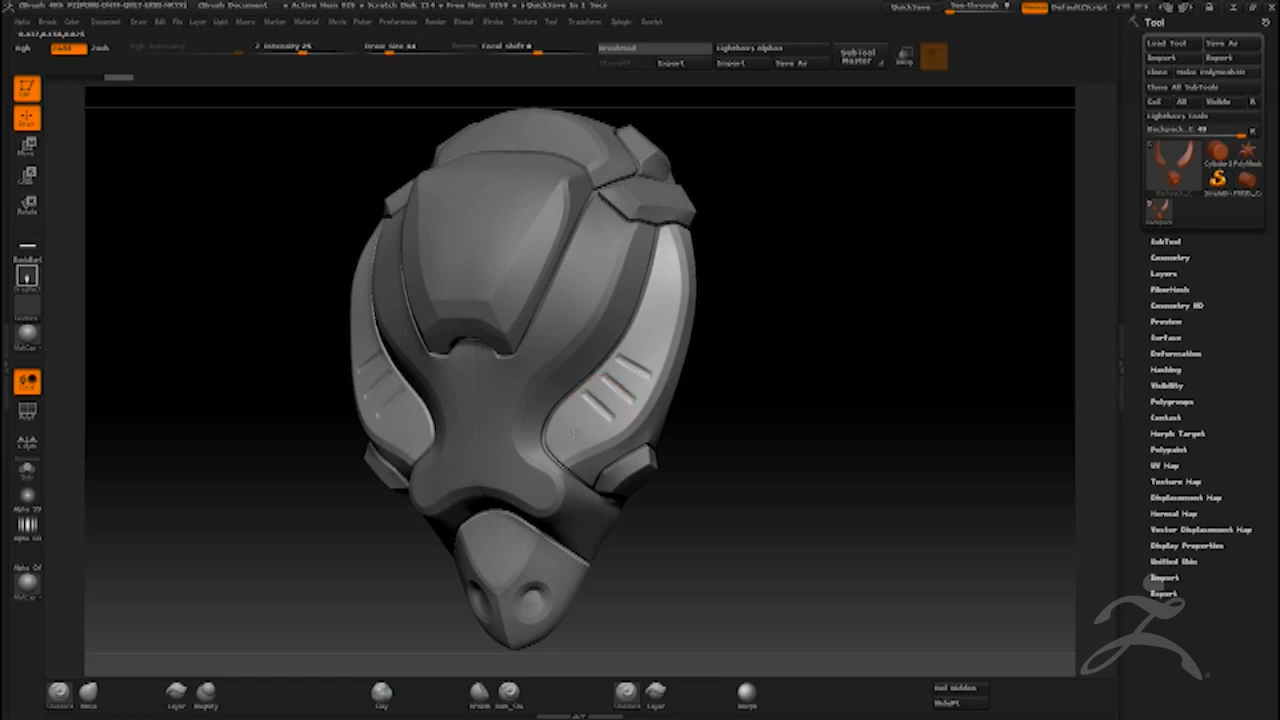
pyautogui.moveTo(574, 429); pyautogui.dragTo(578, 420)
# Lower the brush's Focal Shift, raise its Z Intensity and stamp a long recessed slot with a shorter inner bar on the lower side of the main body.
pyautogui.click(493, 48)
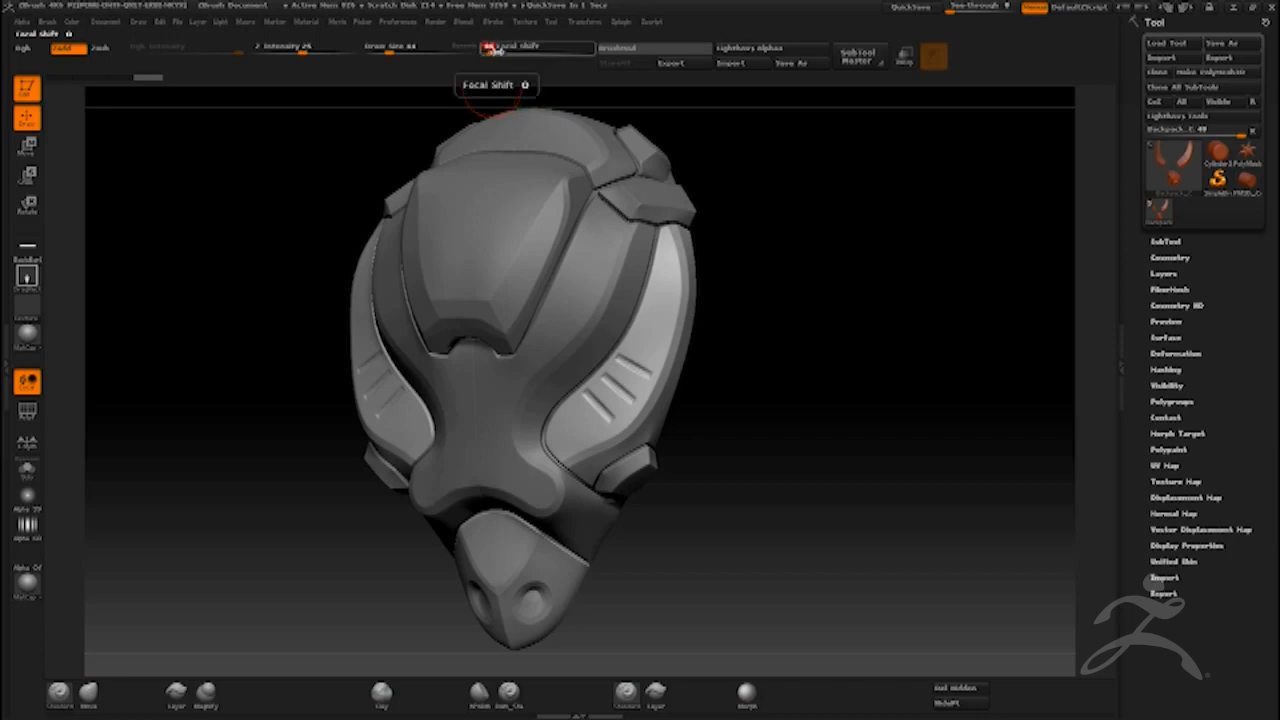
pyautogui.moveTo(745, 305); pyautogui.dragTo(727, 345)
pyautogui.moveTo(303, 50); pyautogui.dragTo(320, 53)
pyautogui.moveTo(686, 344)
pyautogui.mouseDown()
pyautogui.moveTo(706, 337)
pyautogui.moveTo(630, 338)
pyautogui.mouseUp()
pyautogui.moveTo(475, 350); pyautogui.dragTo(446, 405)
pyautogui.moveTo(655, 344); pyautogui.dragTo(679, 356)
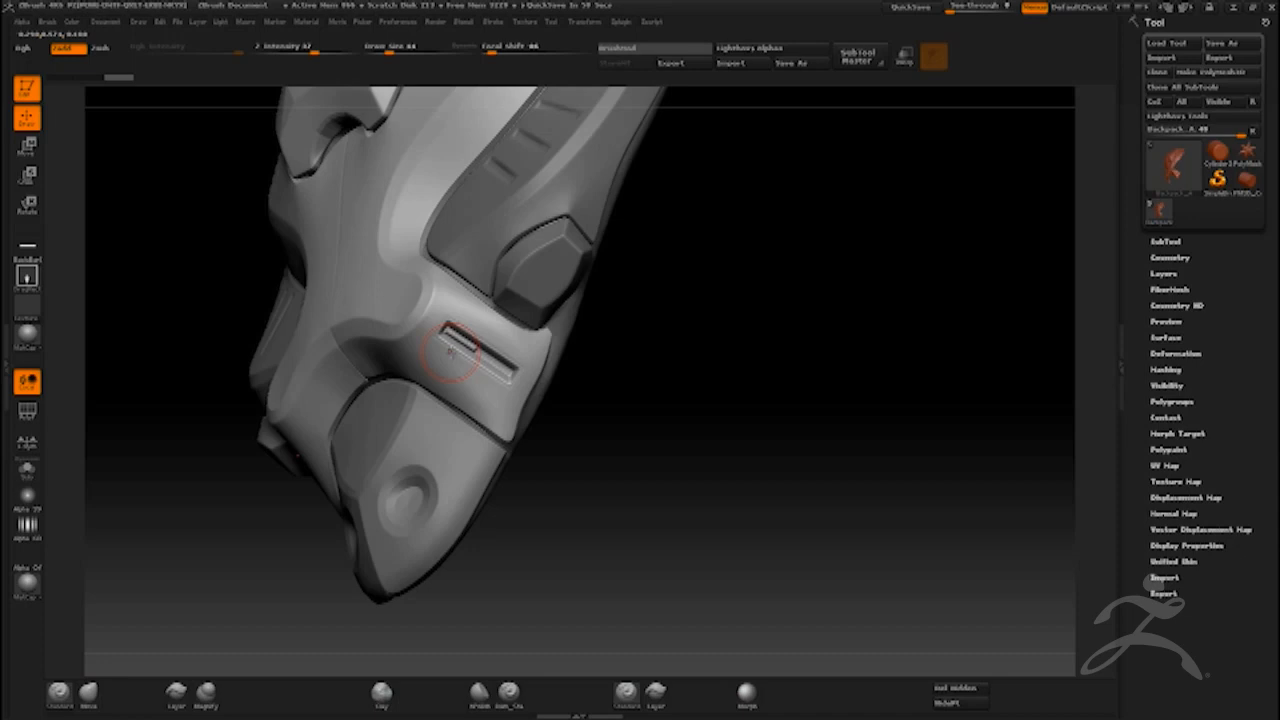
pyautogui.moveTo(627, 353); pyautogui.dragTo(600, 395)
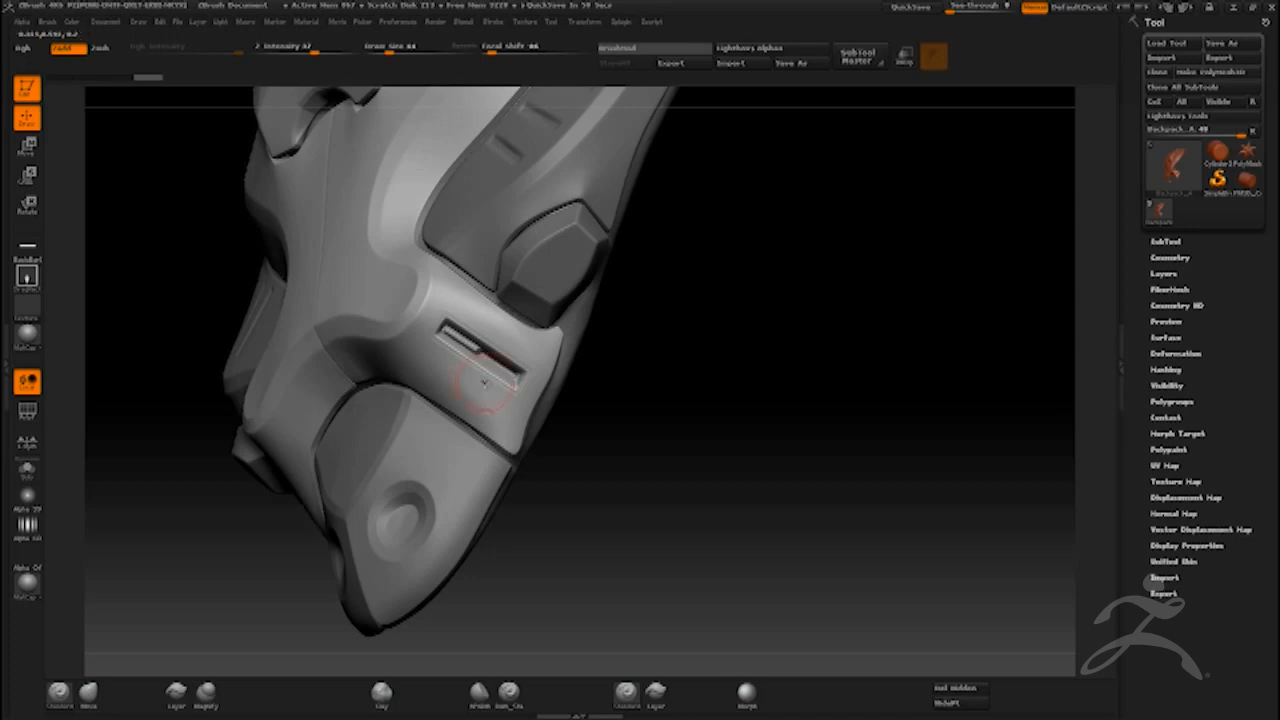
pyautogui.moveTo(622, 374); pyautogui.dragTo(661, 372)
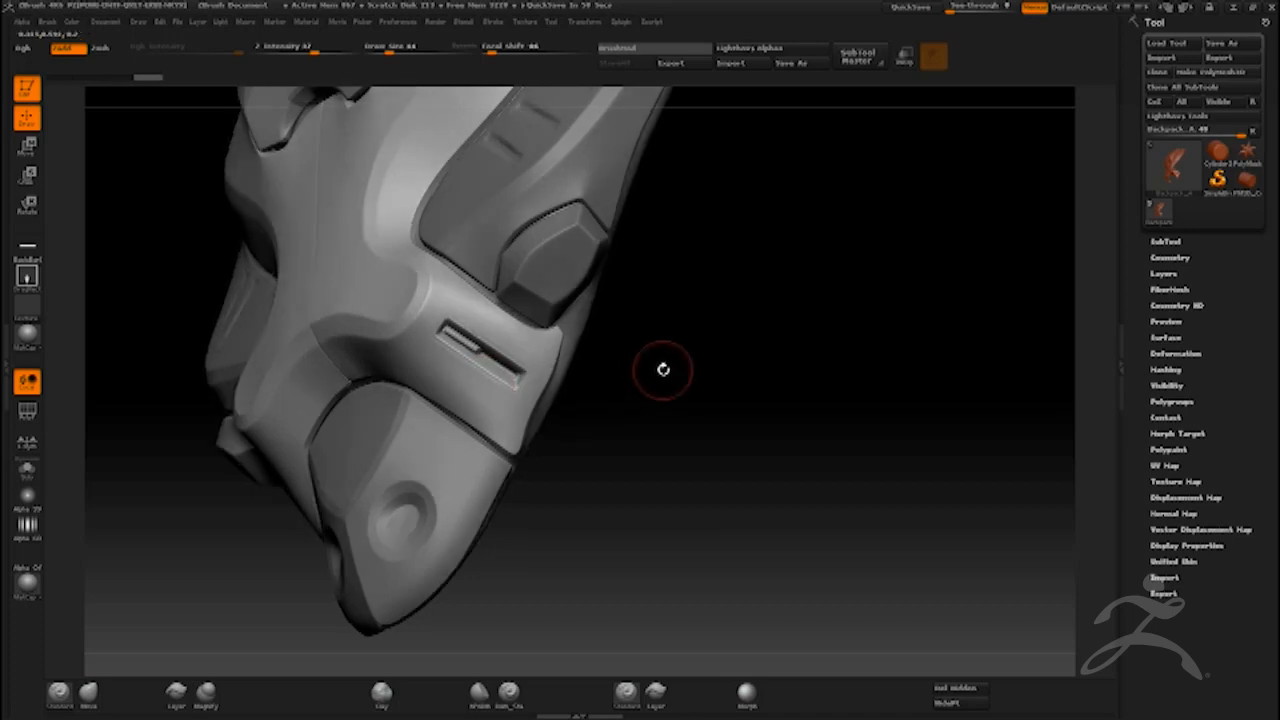
pyautogui.moveTo(663, 369); pyautogui.dragTo(637, 314)
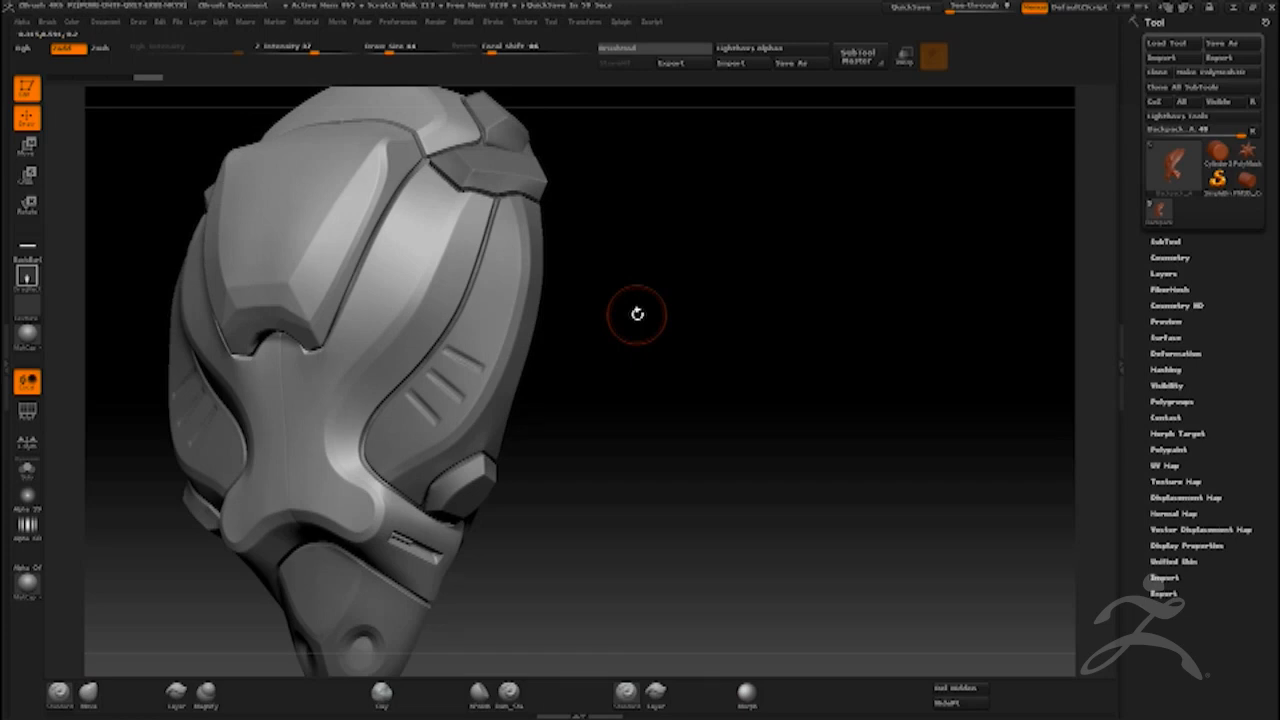
pyautogui.moveTo(637, 314)
pyautogui.mouseDown()
pyautogui.moveTo(603, 286)
pyautogui.moveTo(634, 274)
pyautogui.moveTo(634, 314)
pyautogui.moveTo(630, 279)
pyautogui.mouseUp()
# Turn on local symmetry and make the curved side panels the active subtool.
pyautogui.keyDown('alt'); pyautogui.click(463, 297); pyautogui.keyUp('alt')
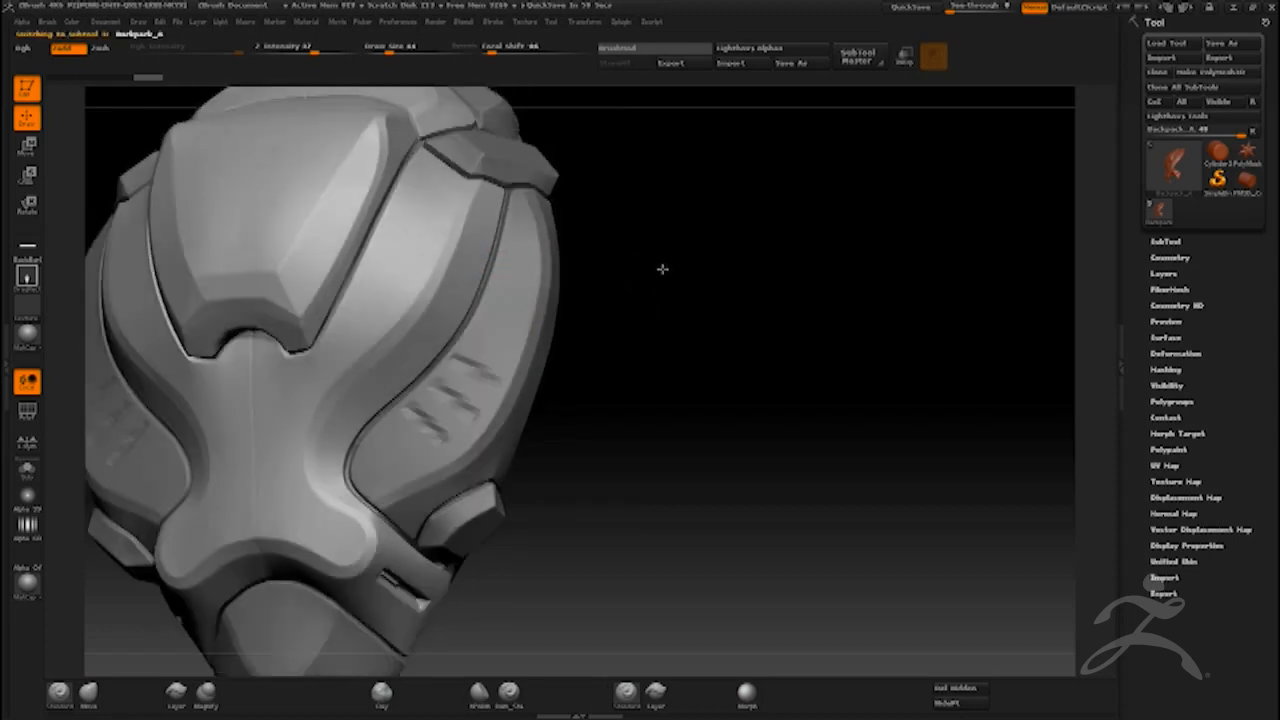
pyautogui.moveTo(663, 269); pyautogui.dragTo(643, 283)
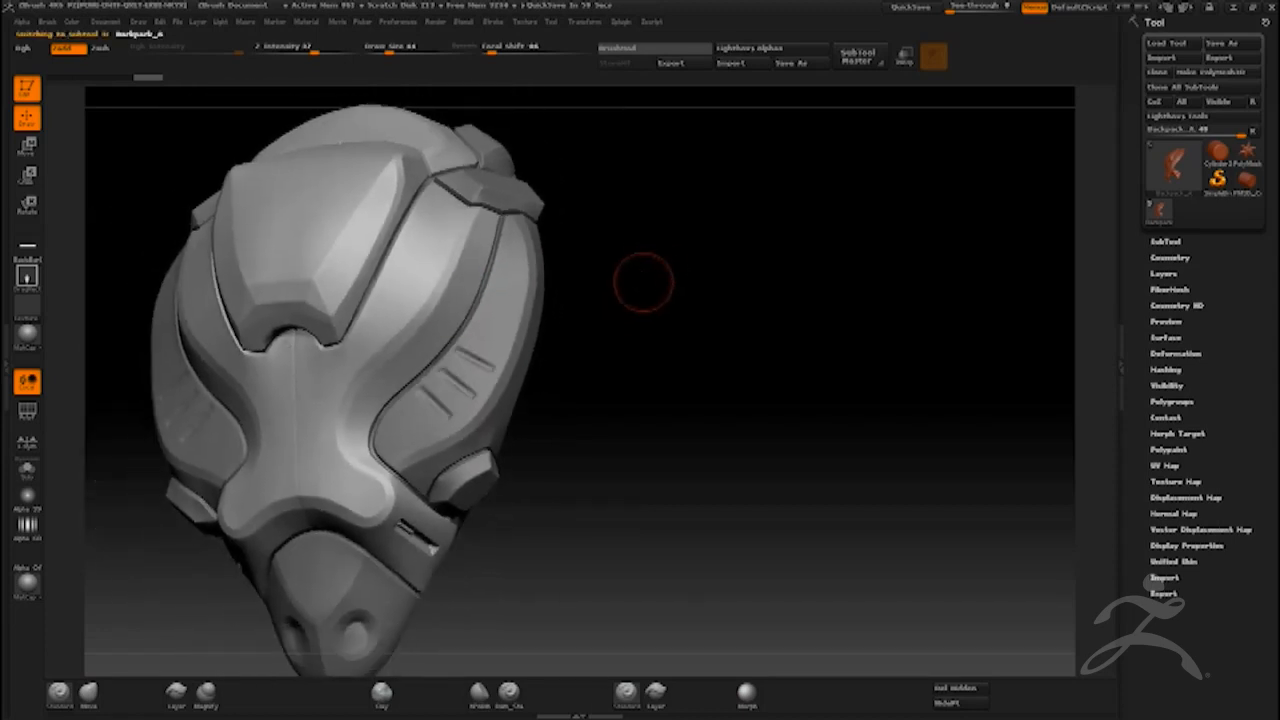
pyautogui.click(27, 440)
pyautogui.moveTo(634, 300); pyautogui.dragTo(623, 320)
pyautogui.keyDown('alt'); pyautogui.click(497, 335); pyautogui.keyUp('alt')
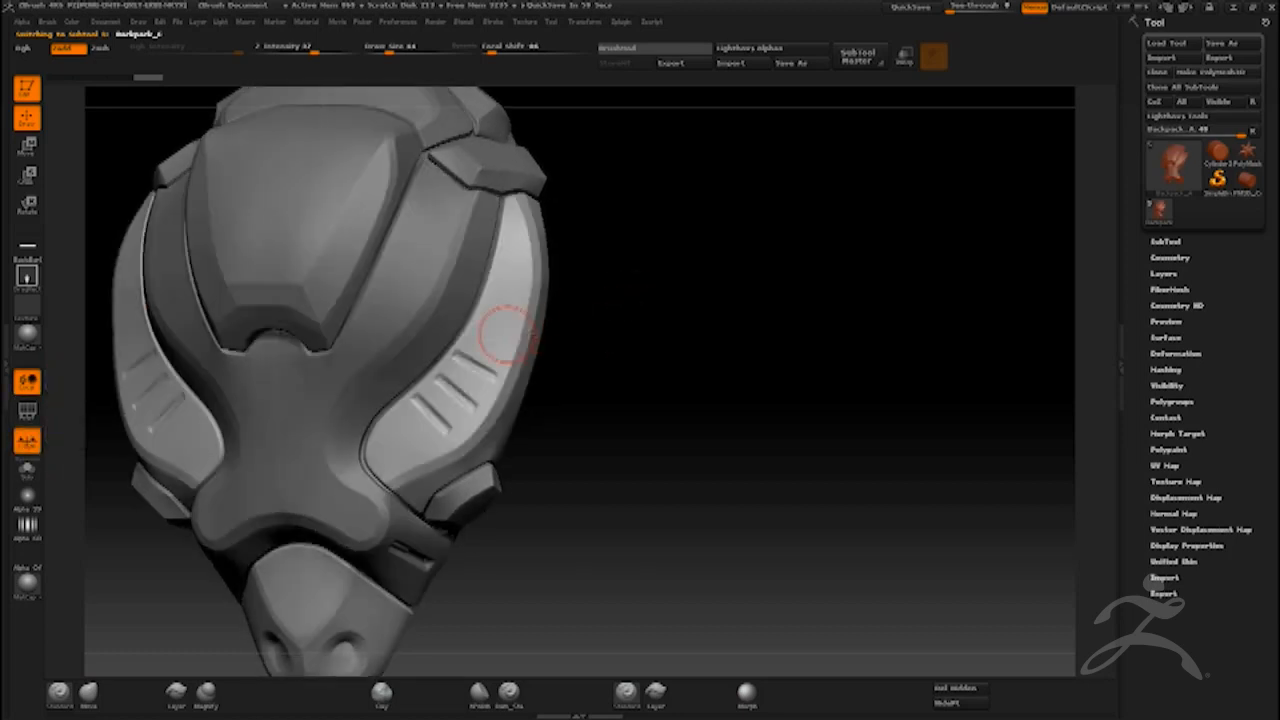
# Assign the rounded-rectangle alpha and stamp a vertical rounded recess over the inner seam of the side panels, above the slanted bars.
pyautogui.click(27, 248)
pyautogui.click(392, 468)
pyautogui.moveTo(600, 334)
pyautogui.mouseDown()
pyautogui.moveTo(614, 323)
pyautogui.moveTo(559, 305)
pyautogui.mouseUp()
pyautogui.keyDown('alt'); pyautogui.click(432, 345); pyautogui.keyUp('alt')
pyautogui.keyDown('alt'); pyautogui.click(457, 348); pyautogui.keyUp('alt')
pyautogui.moveTo(444, 344)
pyautogui.mouseDown()
pyautogui.moveTo(468, 368)
pyautogui.moveTo(458, 356)
pyautogui.mouseUp()
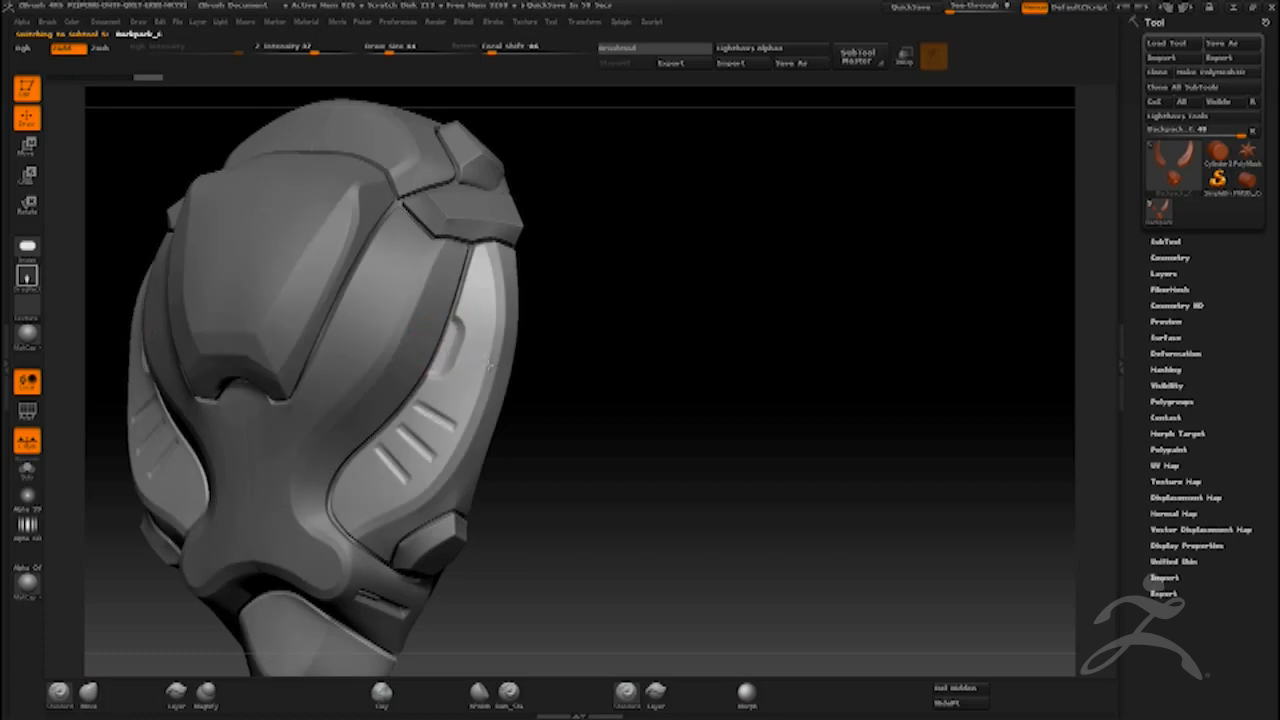
# Continue the rounded recess across the seam by stamping it onto the main body and the underlying back piece.
pyautogui.moveTo(566, 329); pyautogui.dragTo(598, 332)
pyautogui.keyDown('alt'); pyautogui.click(439, 346); pyautogui.keyUp('alt')
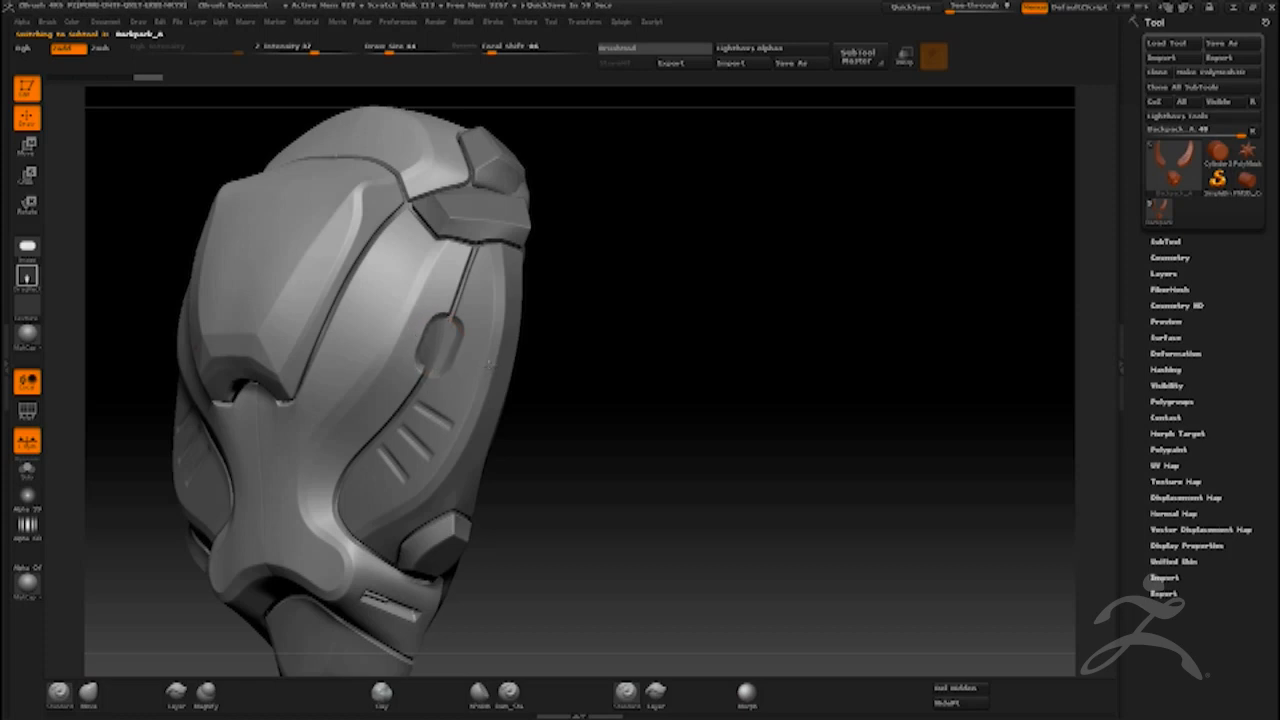
pyautogui.keyDown('alt'); pyautogui.click(436, 345); pyautogui.keyUp('alt')
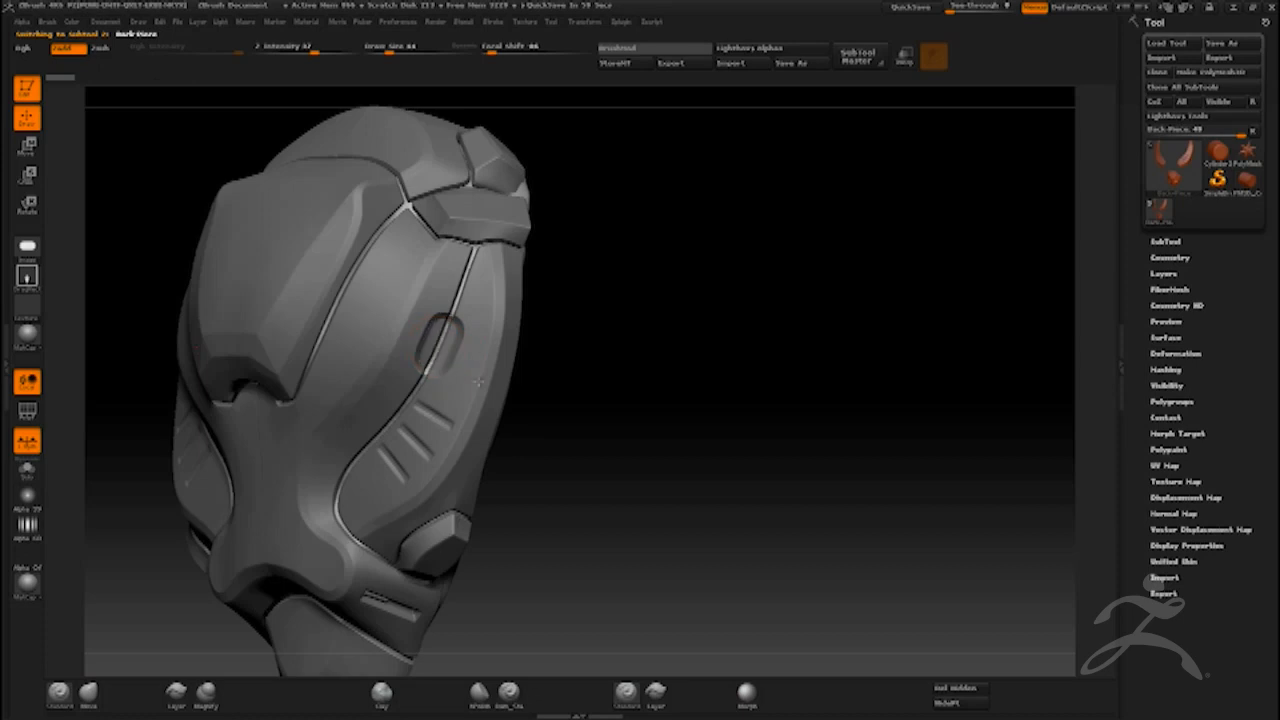
pyautogui.moveTo(494, 346); pyautogui.dragTo(493, 353)
pyautogui.moveTo(586, 313); pyautogui.dragTo(604, 328)
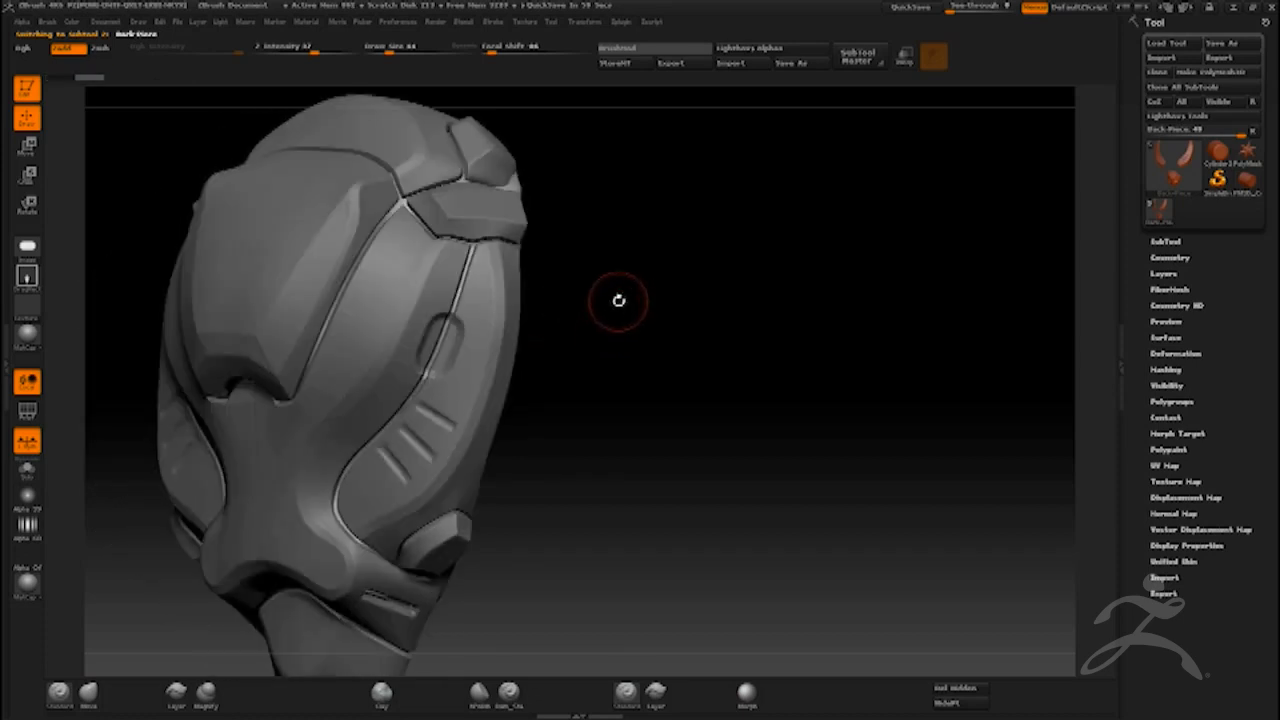
# Stamp a smaller rounded shape inside the seam recess on both the side panels and the main body.
pyautogui.moveTo(619, 300); pyautogui.dragTo(428, 345)
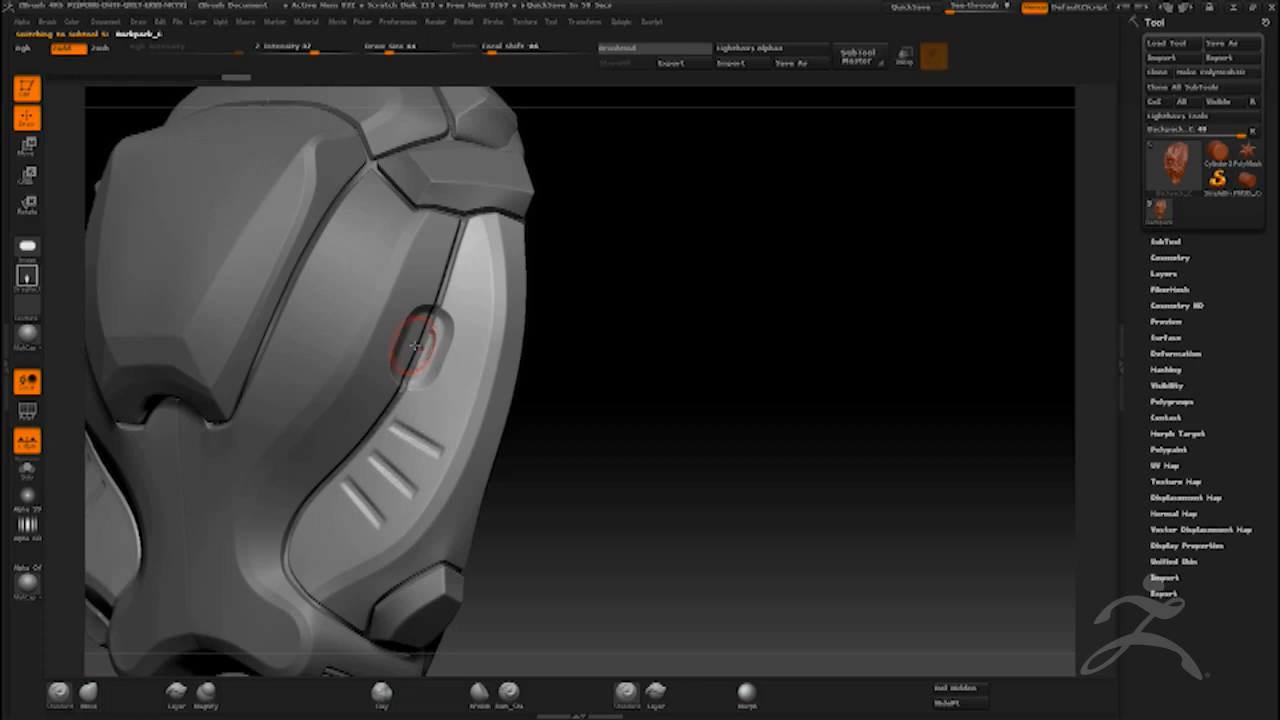
pyautogui.keyDown('alt'); pyautogui.click(417, 345); pyautogui.keyUp('alt')
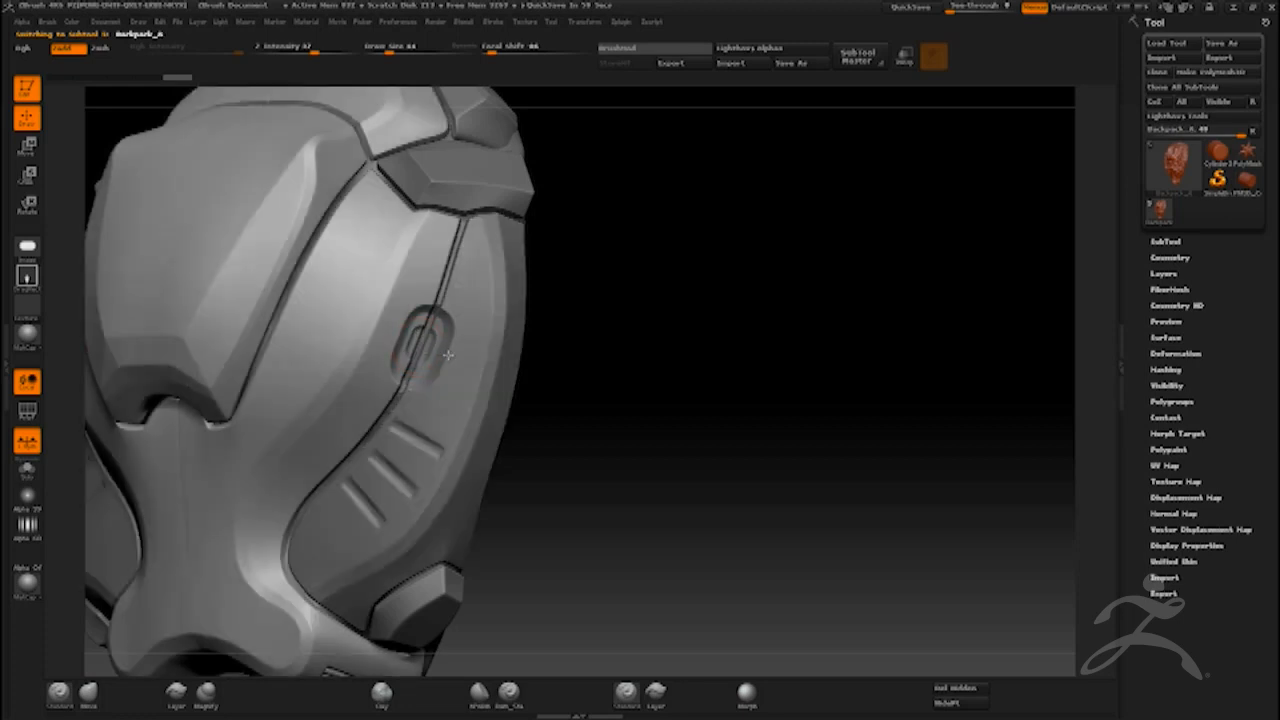
pyautogui.moveTo(594, 291); pyautogui.dragTo(526, 286)
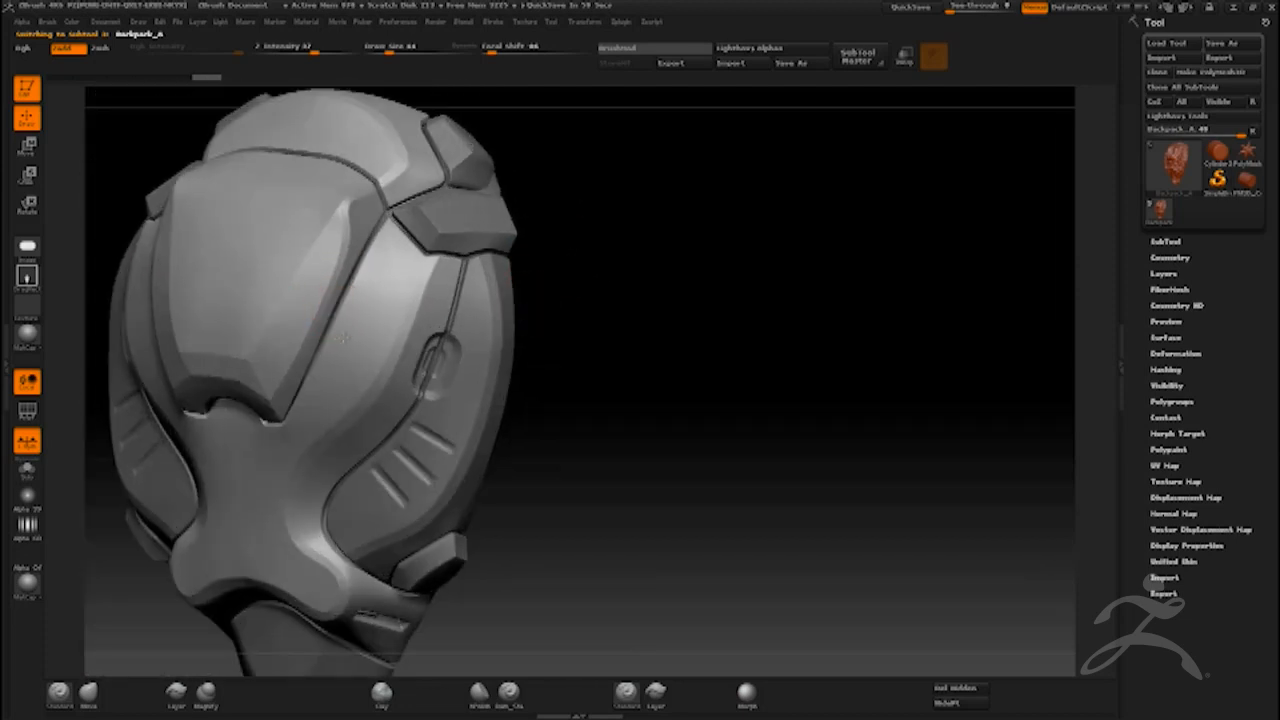
# Stamp a rounded recess across the seam between the large front panel and the main body, undoing the trial stamps.
pyautogui.moveTo(559, 276); pyautogui.dragTo(497, 266)
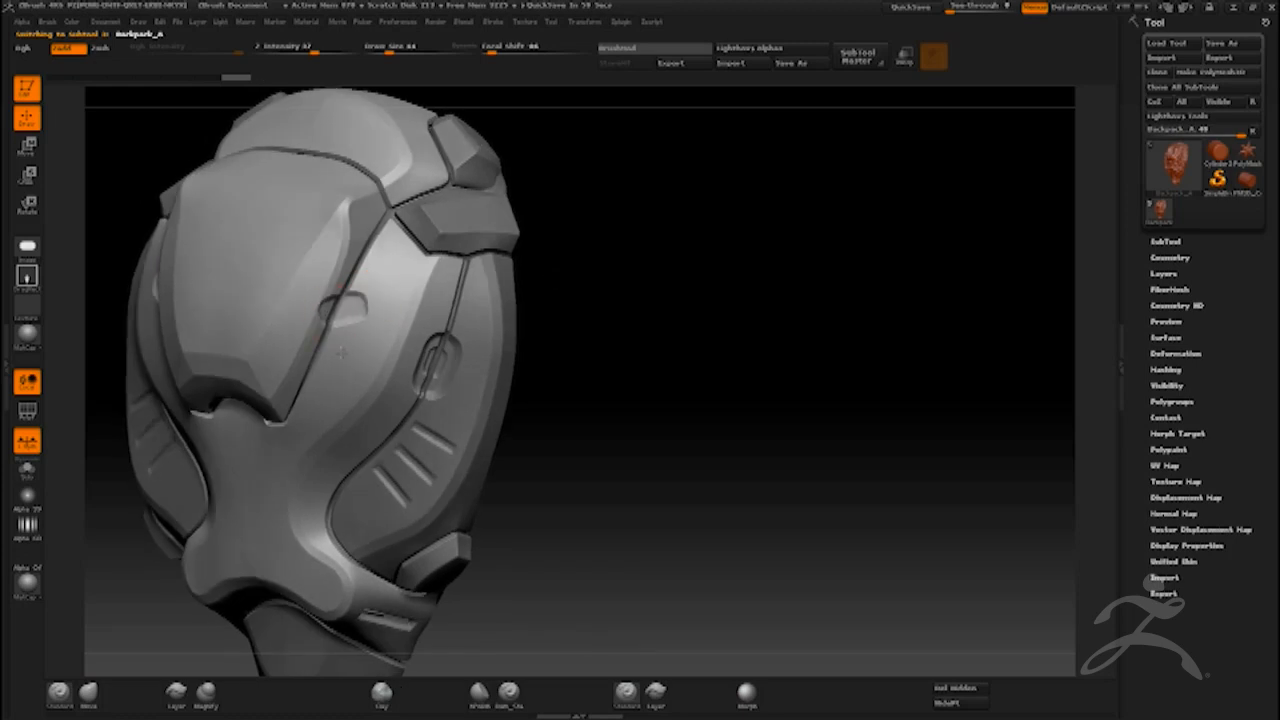
pyautogui.hotkey('ctrl', 'z')
pyautogui.moveTo(324, 345); pyautogui.dragTo(326, 347)
pyautogui.hotkey('ctrl', 'z')
pyautogui.hotkey('ctrl', 'z')
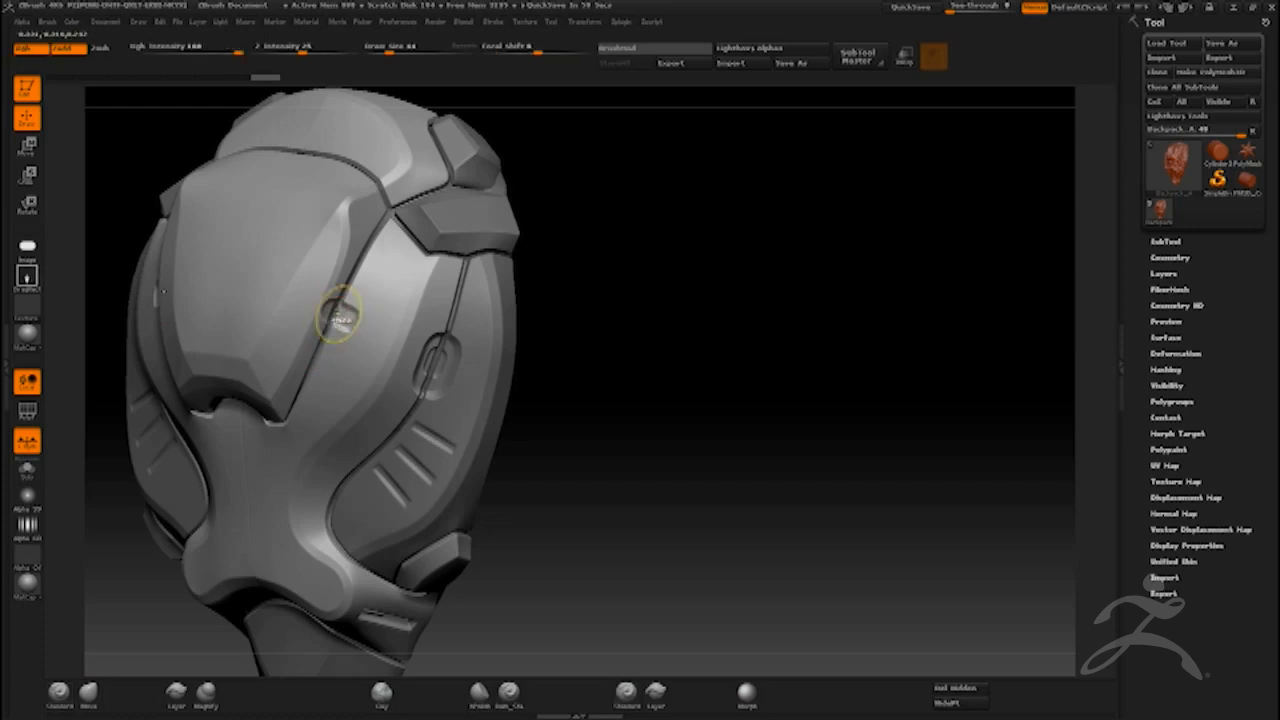
pyautogui.hotkey('ctrl', 'z')
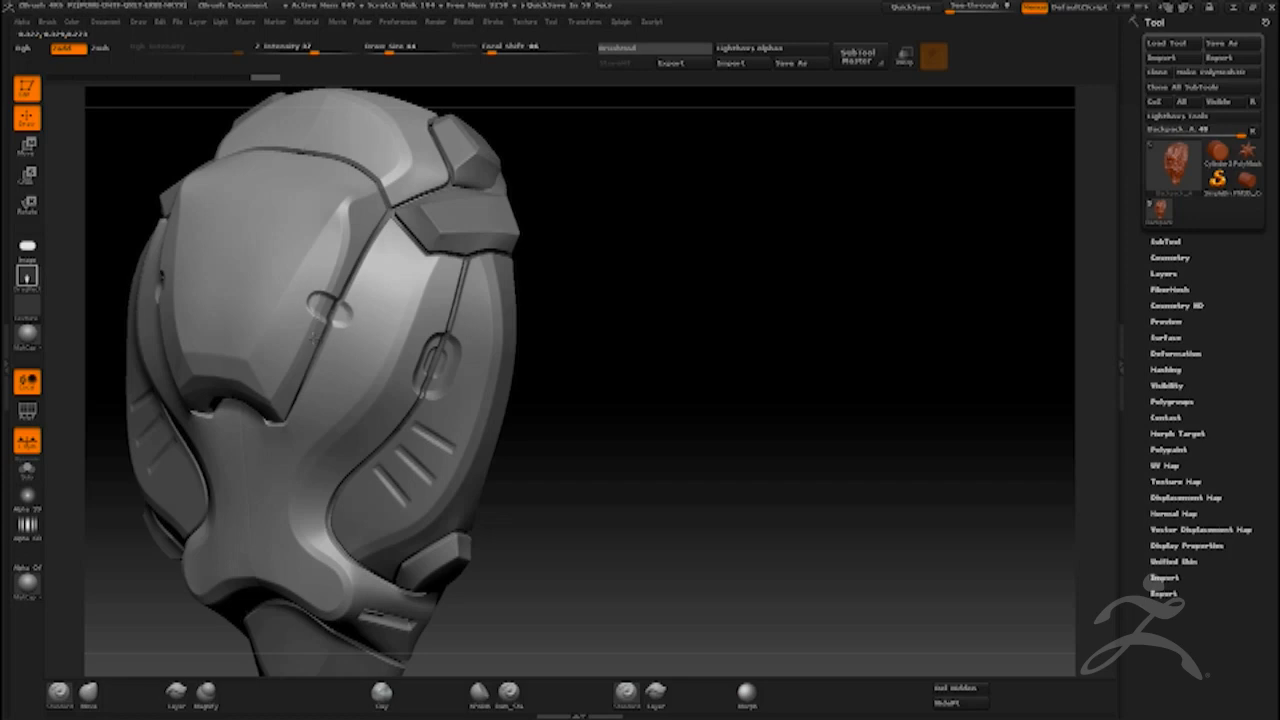
# Stamp a smaller rounded shape inside the front panel's half of the seam recess, replacing the first attempt.
pyautogui.moveTo(583, 279); pyautogui.dragTo(574, 269)
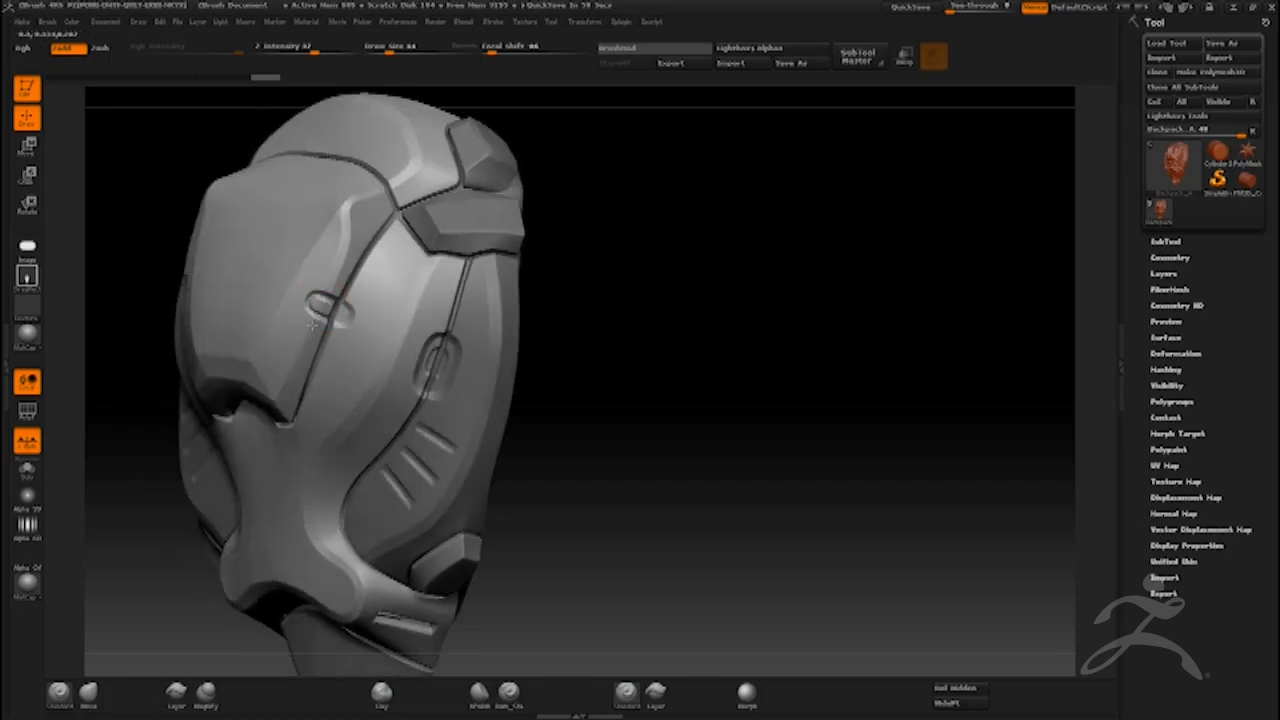
pyautogui.moveTo(314, 325); pyautogui.dragTo(314, 326)
pyautogui.hotkey('ctrl', 'z')
pyautogui.moveTo(315, 321); pyautogui.dragTo(315, 321)
pyautogui.moveTo(600, 277); pyautogui.dragTo(623, 256)
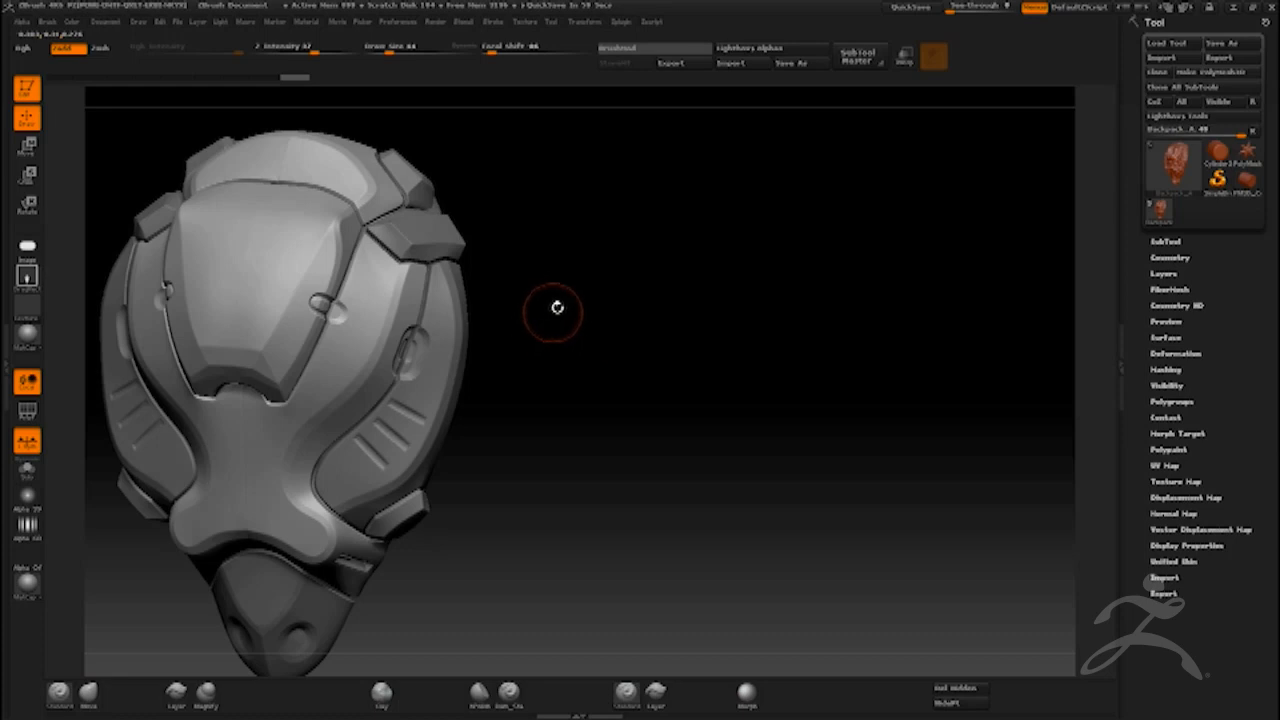
pyautogui.moveTo(597, 329); pyautogui.dragTo(599, 325)
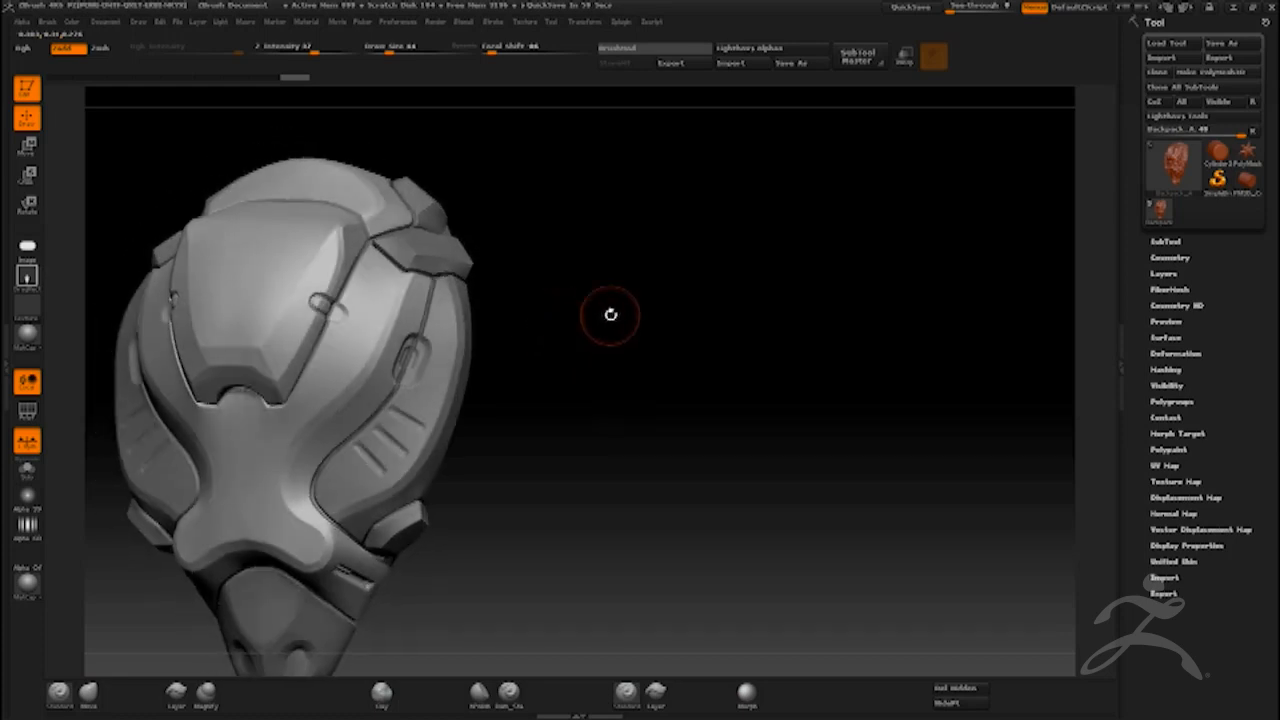
# Replace the rounded-rectangle alpha with a small round dot alpha.
pyautogui.click(28, 248)
pyautogui.click(27, 248)
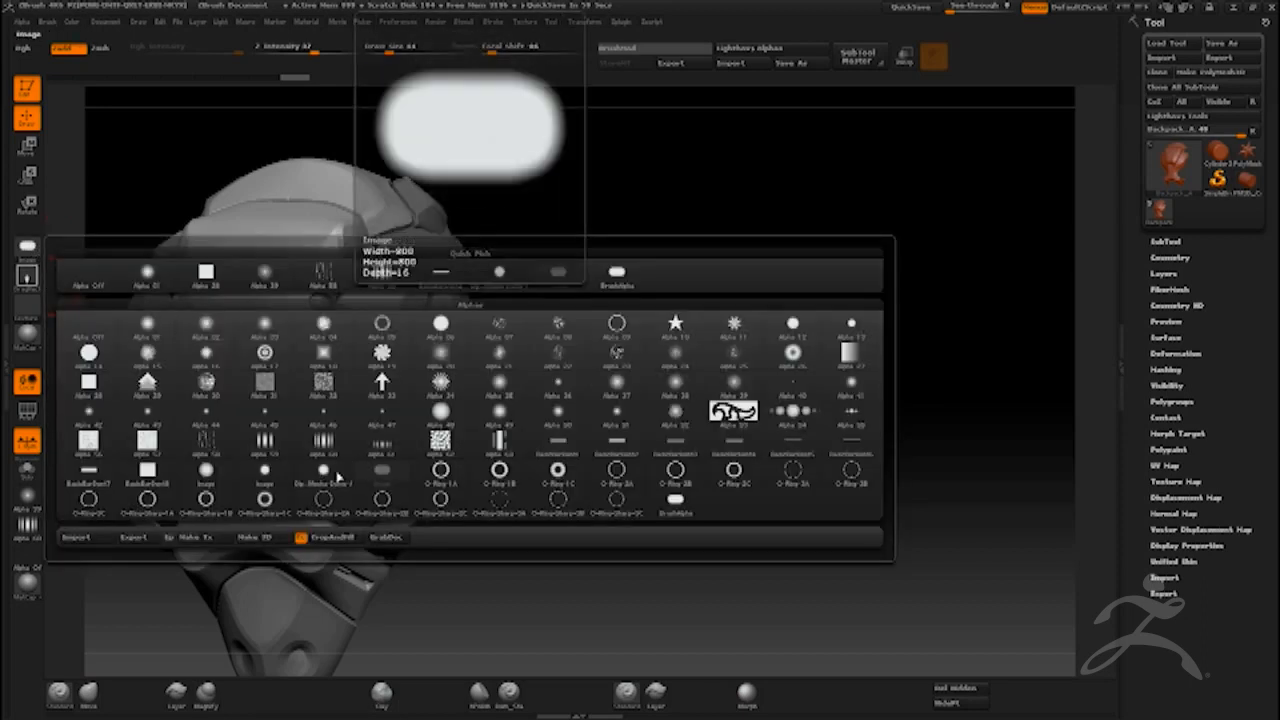
pyautogui.click(331, 483)
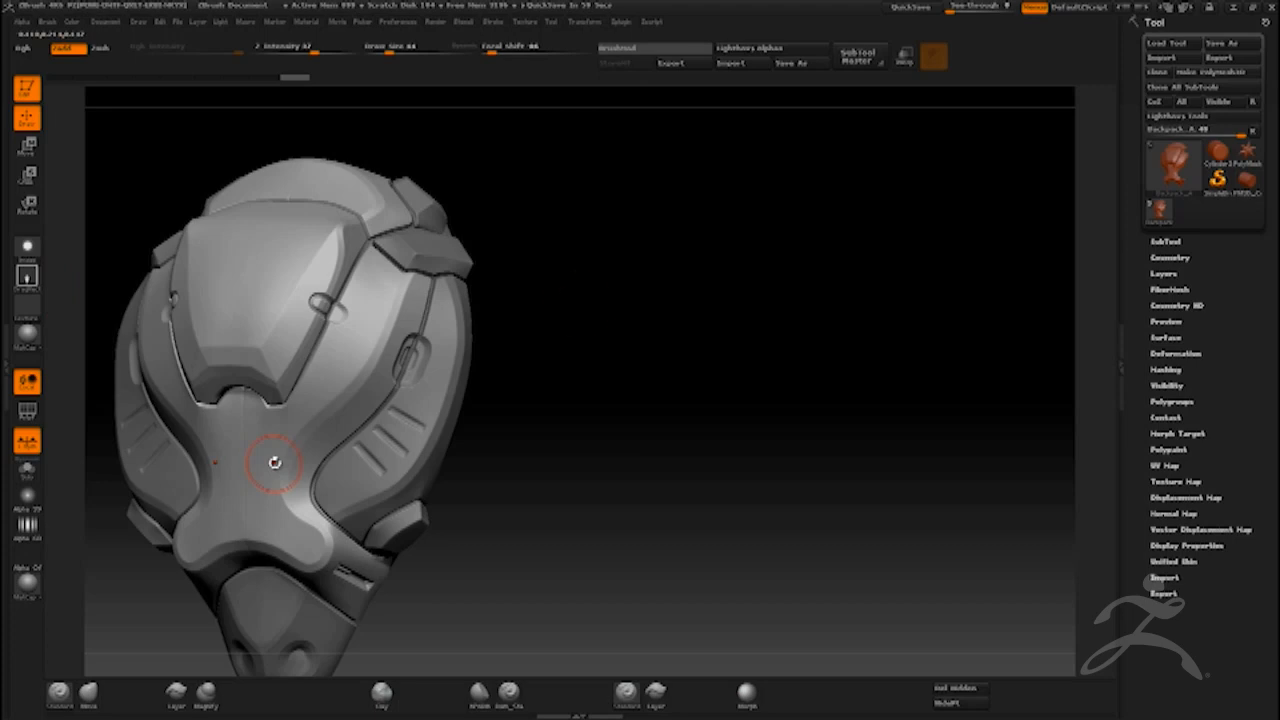
# Make the small raised edge blocks the active subtool, reduce the brush size and try a dot stamp on the lower side block.
pyautogui.moveTo(271, 463); pyautogui.dragTo(577, 320)
pyautogui.keyDown('alt'); pyautogui.click(404, 524); pyautogui.keyUp('alt')
pyautogui.moveTo(575, 400)
pyautogui.mouseDown()
pyautogui.moveTo(580, 383)
pyautogui.moveTo(569, 409)
pyautogui.moveTo(571, 346)
pyautogui.moveTo(583, 381)
pyautogui.moveTo(520, 392)
pyautogui.mouseUp()
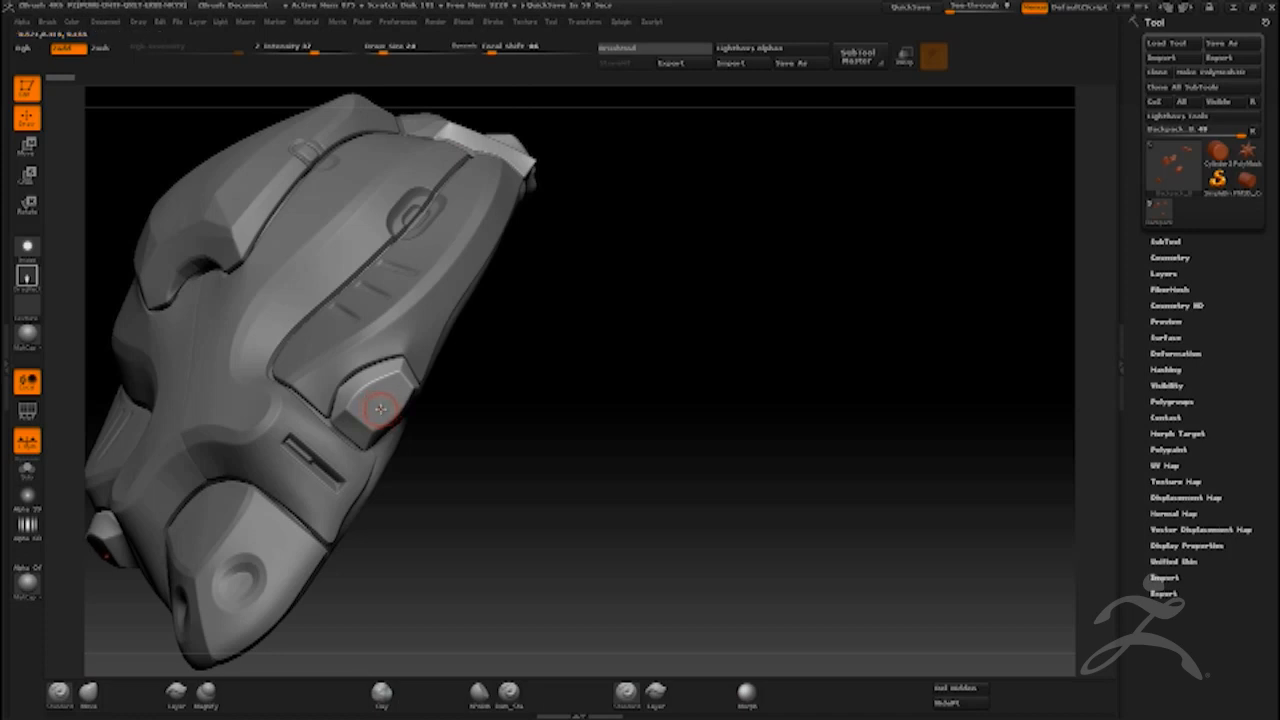
pyautogui.keyDown('alt'); pyautogui.moveTo(508, 378); pyautogui.dragTo(480, 334); pyautogui.keyUp('alt')
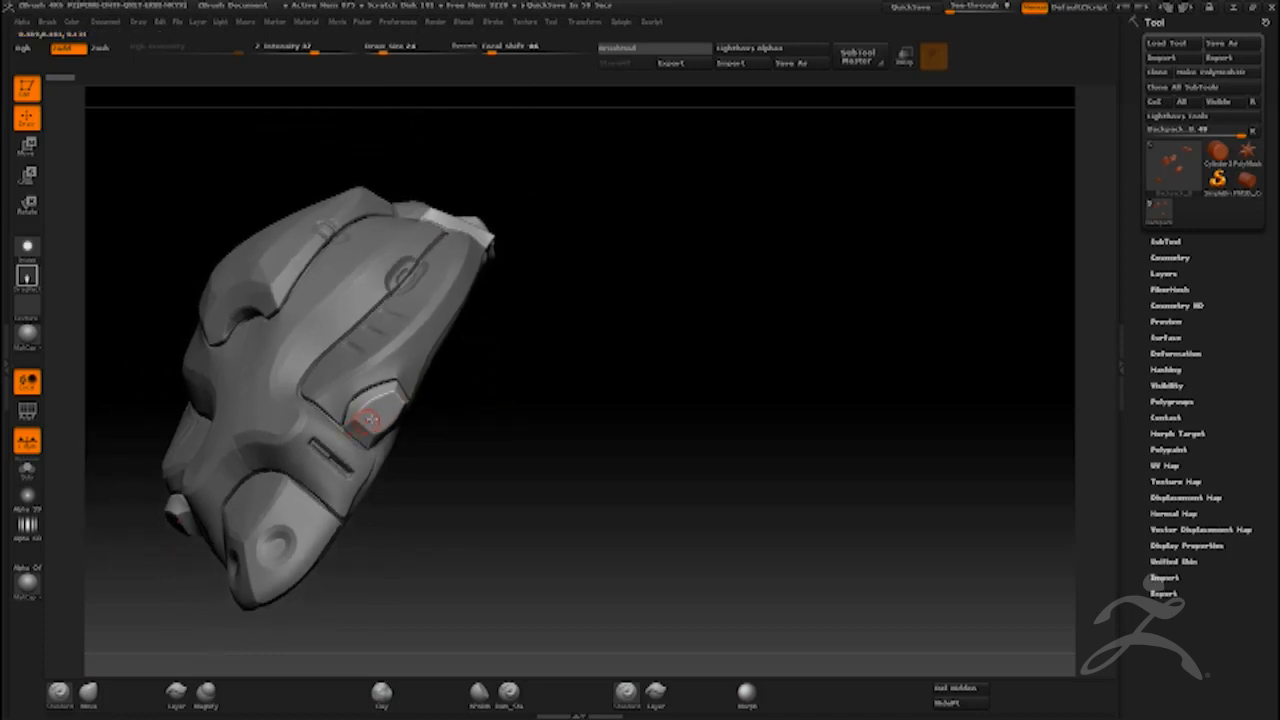
pyautogui.moveTo(504, 378)
pyautogui.keyDown('alt'); pyautogui.mouseDown()
pyautogui.moveTo(500, 440)
pyautogui.moveTo(497, 357)
pyautogui.mouseUp(); pyautogui.keyUp('alt')
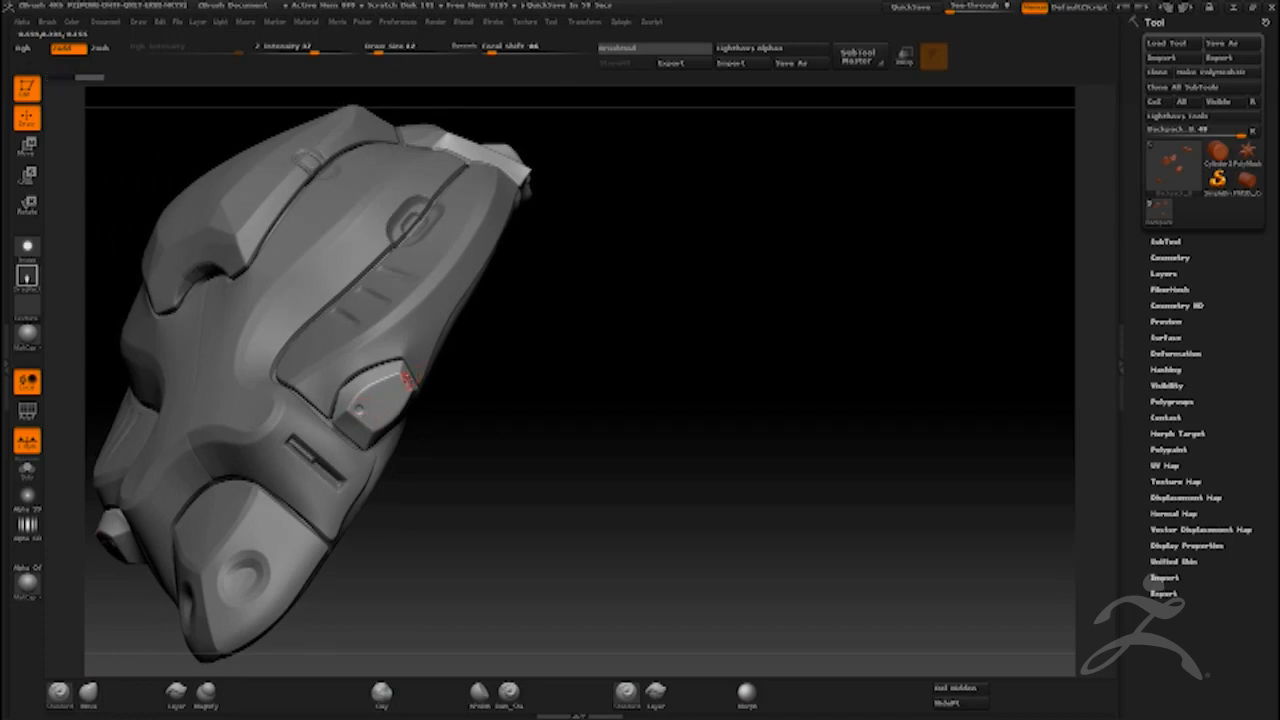
# Change the brush stroke to DragDot, undo the trial dot and raise the Z Intensity.
pyautogui.click(27, 276)
pyautogui.click(382, 304)
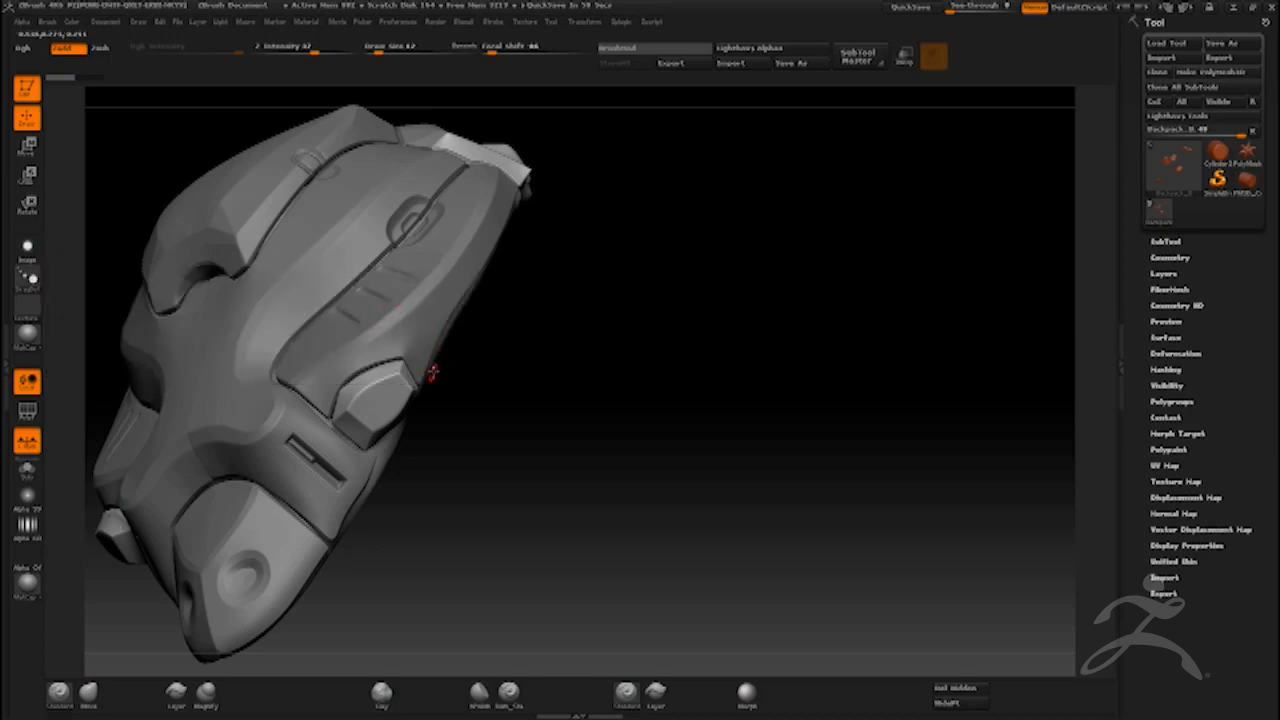
pyautogui.click(357, 408)
pyautogui.hotkey('ctrl', 'z')
pyautogui.moveTo(312, 50); pyautogui.dragTo(343, 54)
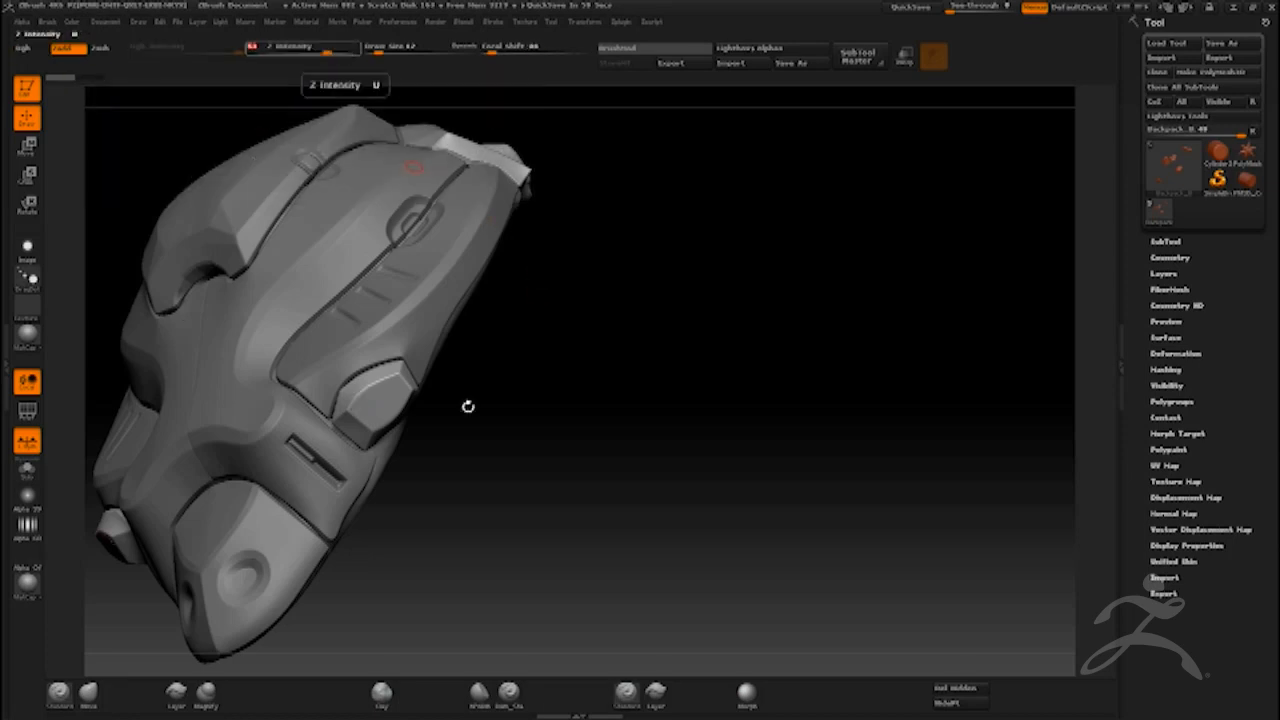
# Stamp small round dents onto the face of the lower side block.
pyautogui.click(368, 400)
pyautogui.click(395, 387)
pyautogui.click(395, 390)
# Stamp four small round dents near the corners of the upper side block.
pyautogui.moveTo(572, 340); pyautogui.dragTo(543, 232)
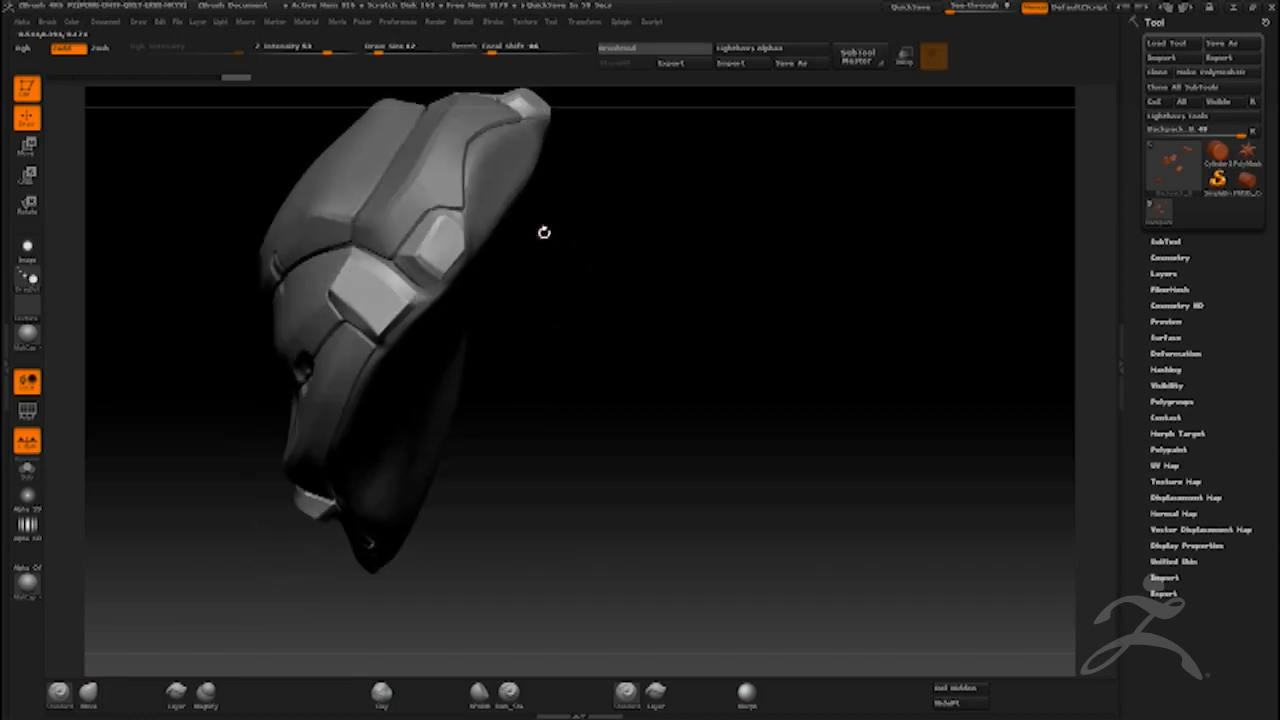
pyautogui.click(430, 252)
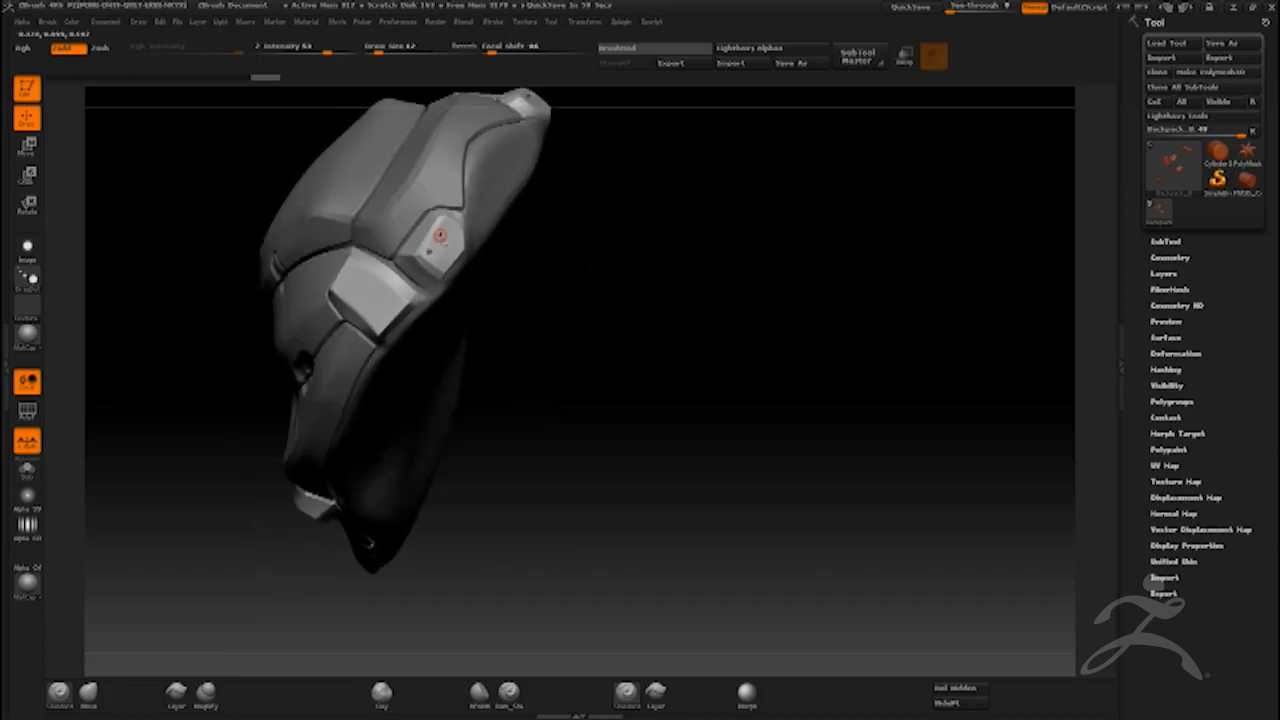
pyautogui.moveTo(443, 230); pyautogui.dragTo(458, 241)
pyautogui.click(446, 264)
# Enlarge the brush and stamp a round recess on the inner edge of the block beside the front panel's upper corner.
pyautogui.moveTo(598, 308); pyautogui.dragTo(440, 377)
pyautogui.click(440, 377)
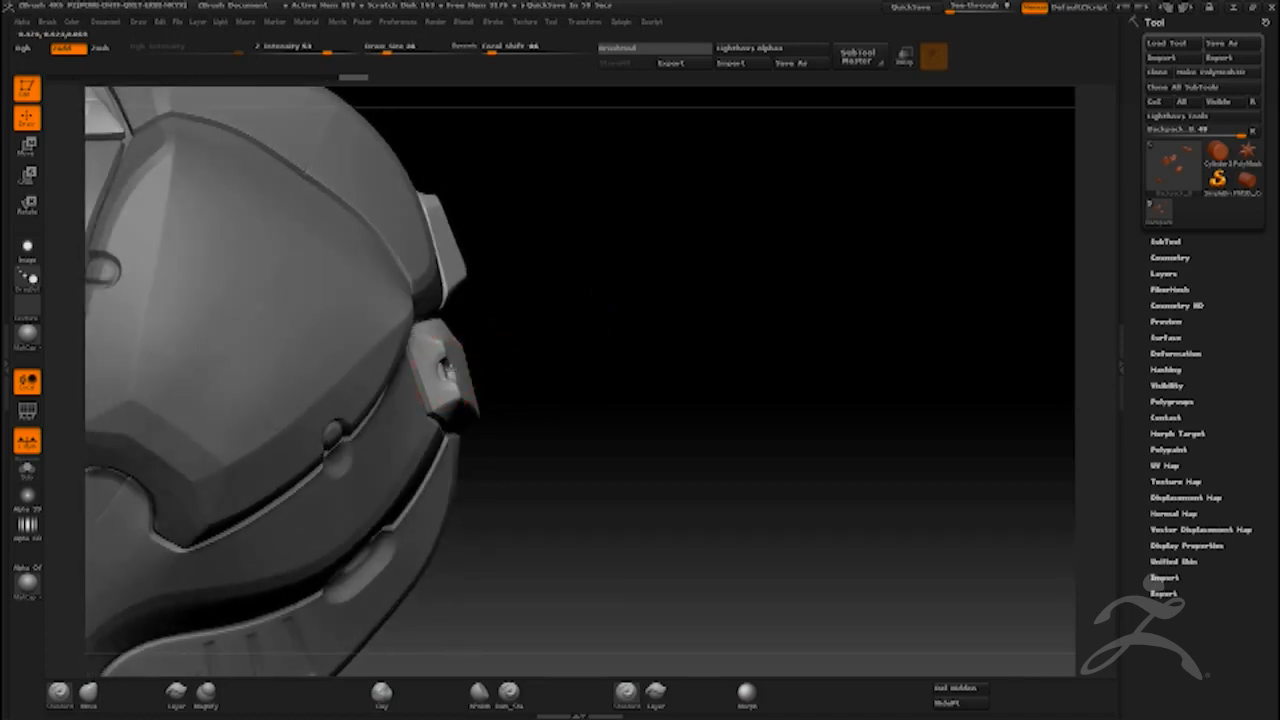
pyautogui.moveTo(549, 334); pyautogui.dragTo(437, 357)
pyautogui.moveTo(676, 315)
pyautogui.mouseDown()
pyautogui.moveTo(711, 303)
pyautogui.moveTo(697, 319)
pyautogui.mouseUp()
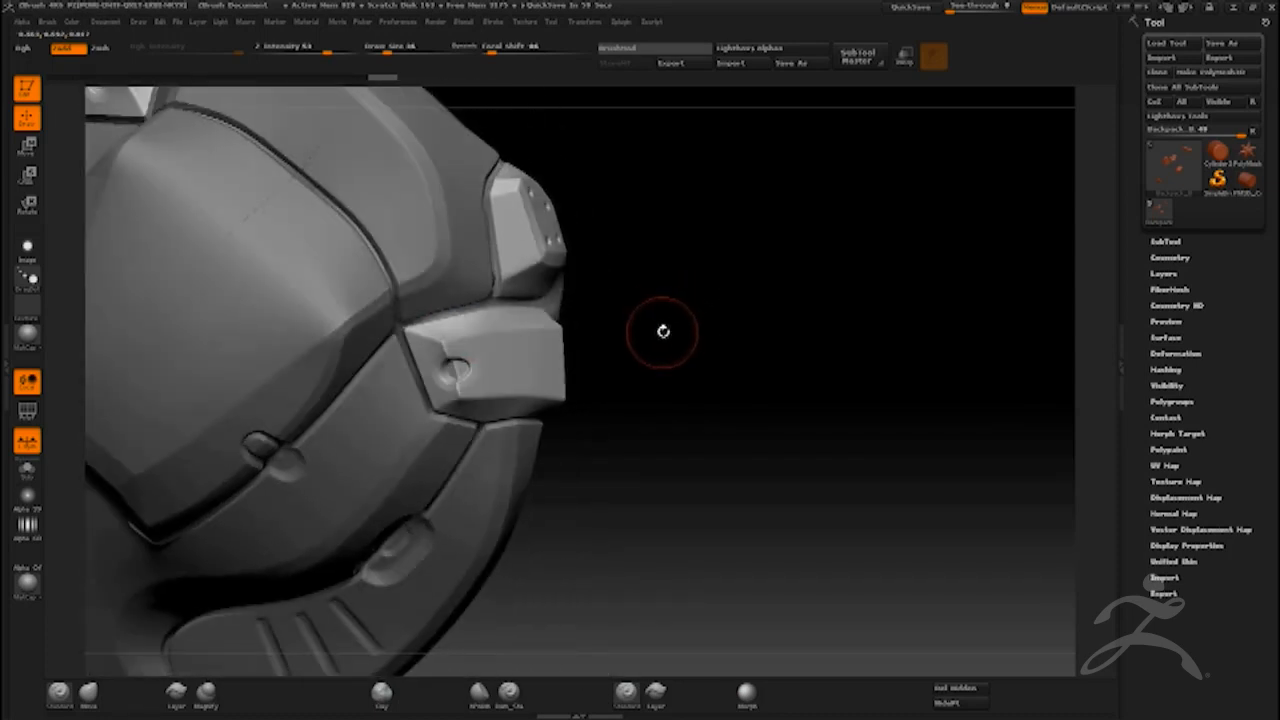
pyautogui.moveTo(646, 357); pyautogui.dragTo(643, 314)
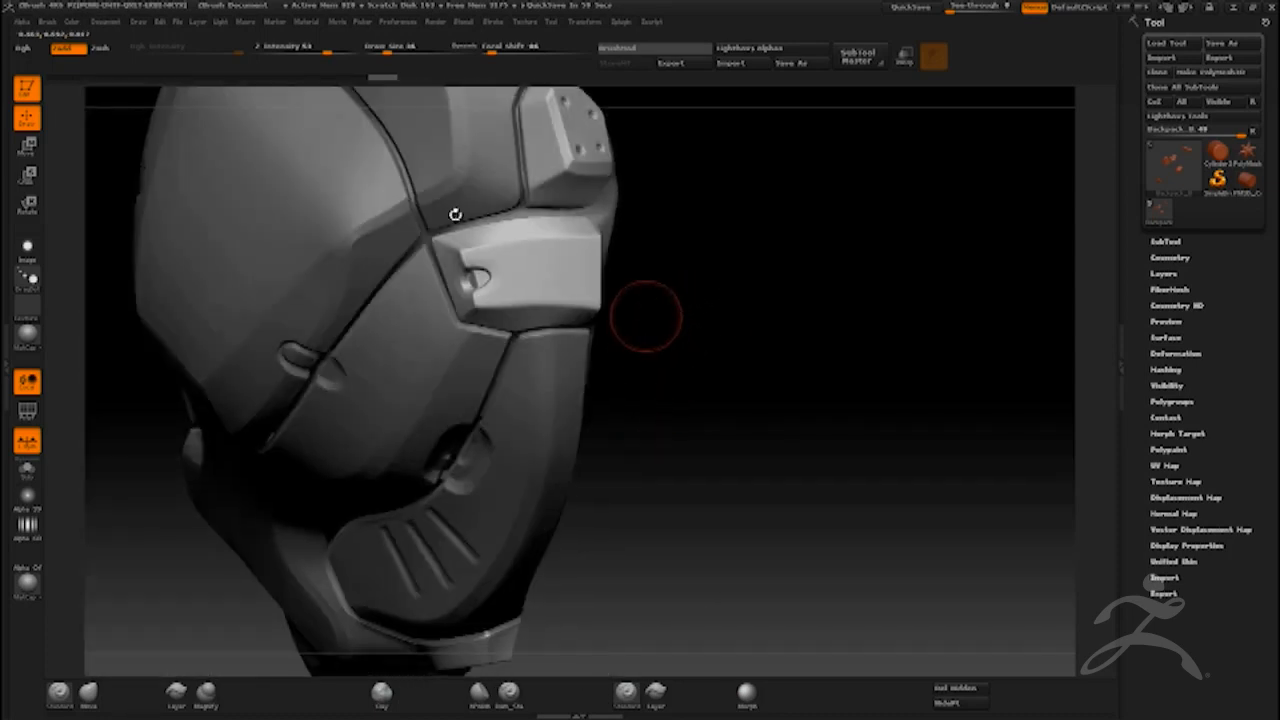
# Make the main body the active subtool and stamp a small round recess at the front panel's upper corner.
pyautogui.moveTo(669, 226); pyautogui.dragTo(660, 318)
pyautogui.moveTo(673, 271); pyautogui.dragTo(362, 280)
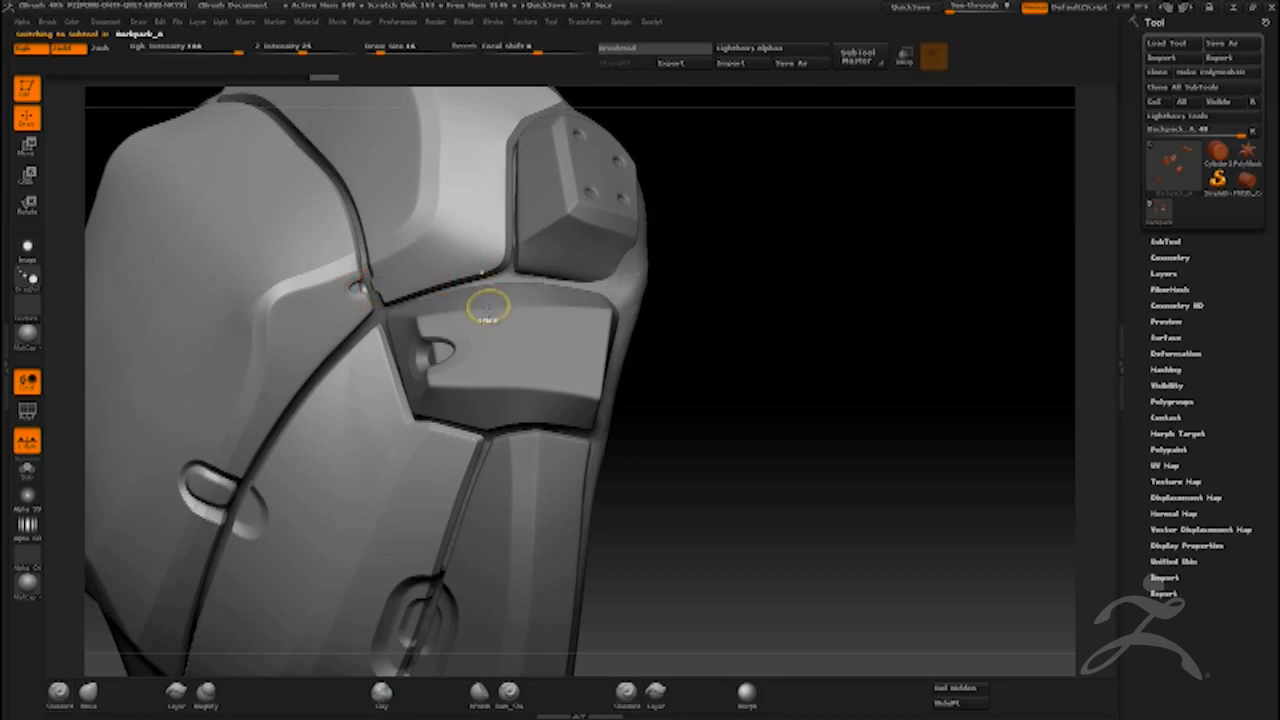
# Make the lower side block the active subtool and stamp a round recess on its inner beveled edge.
pyautogui.moveTo(724, 310); pyautogui.dragTo(365, 290)
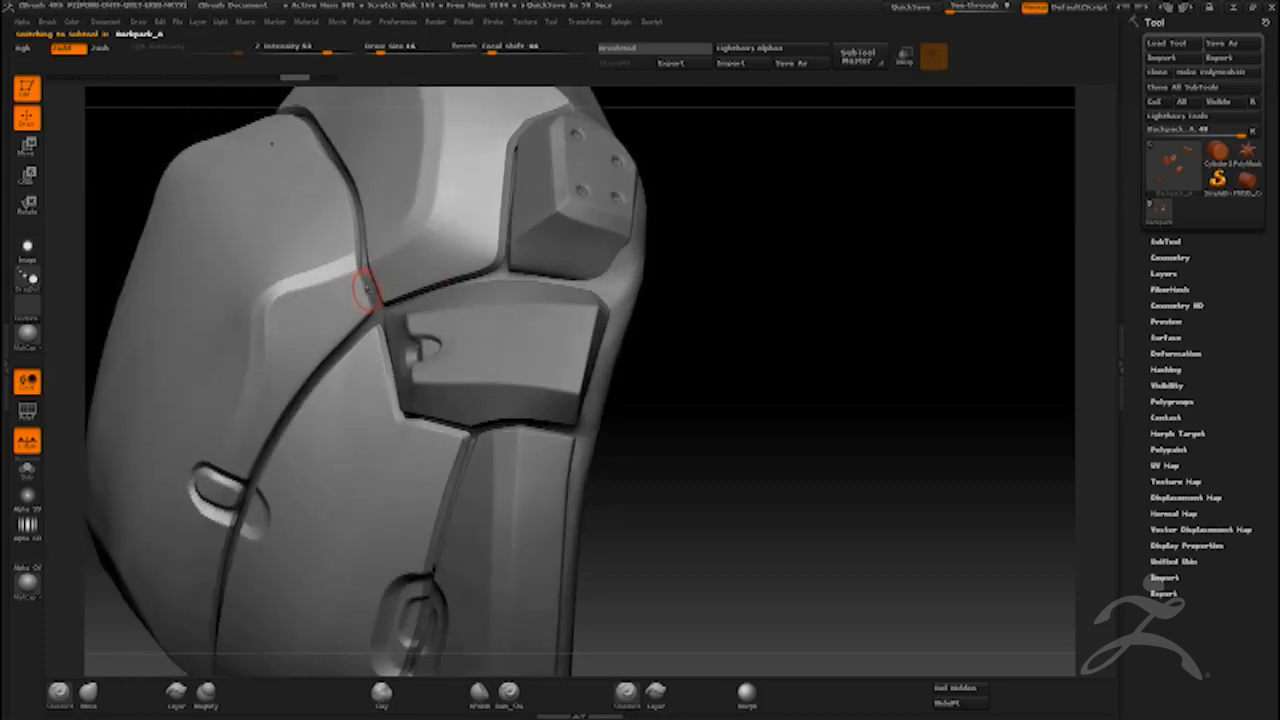
pyautogui.moveTo(669, 332); pyautogui.dragTo(697, 317)
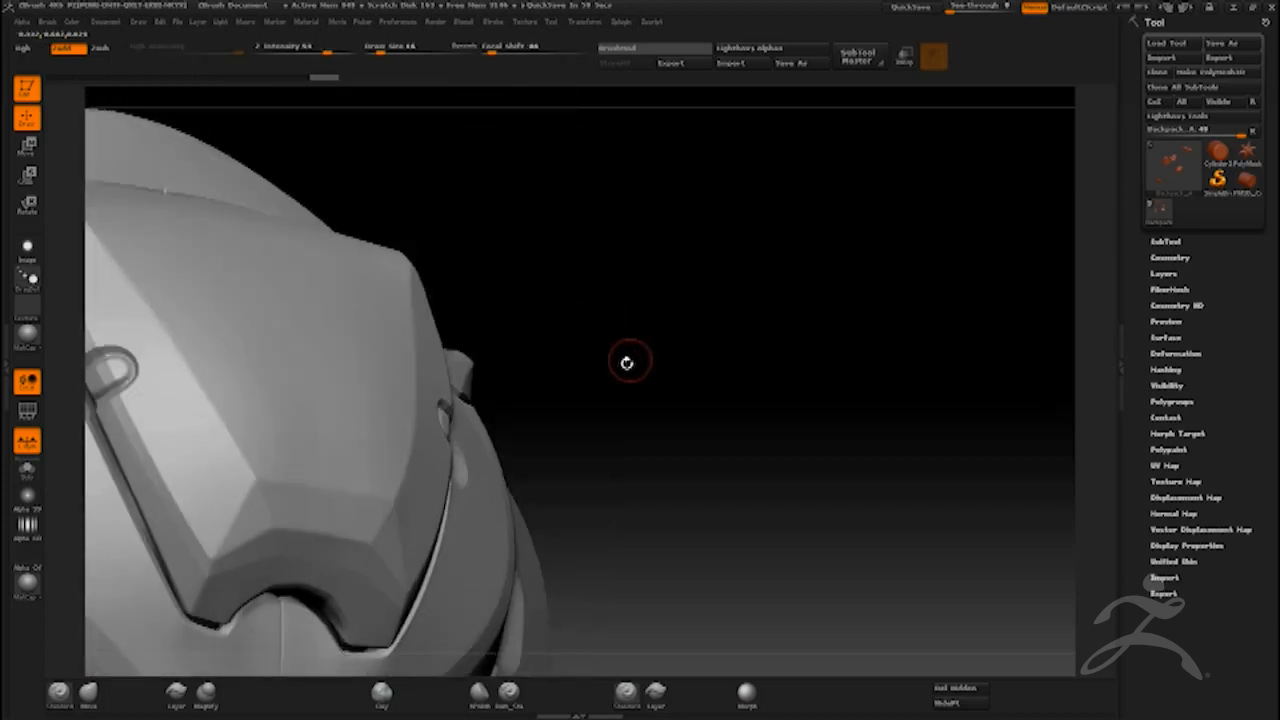
pyautogui.moveTo(627, 362); pyautogui.dragTo(550, 381)
pyautogui.keyDown('alt'); pyautogui.click(511, 366); pyautogui.keyUp('alt')
pyautogui.moveTo(654, 320); pyautogui.dragTo(647, 349)
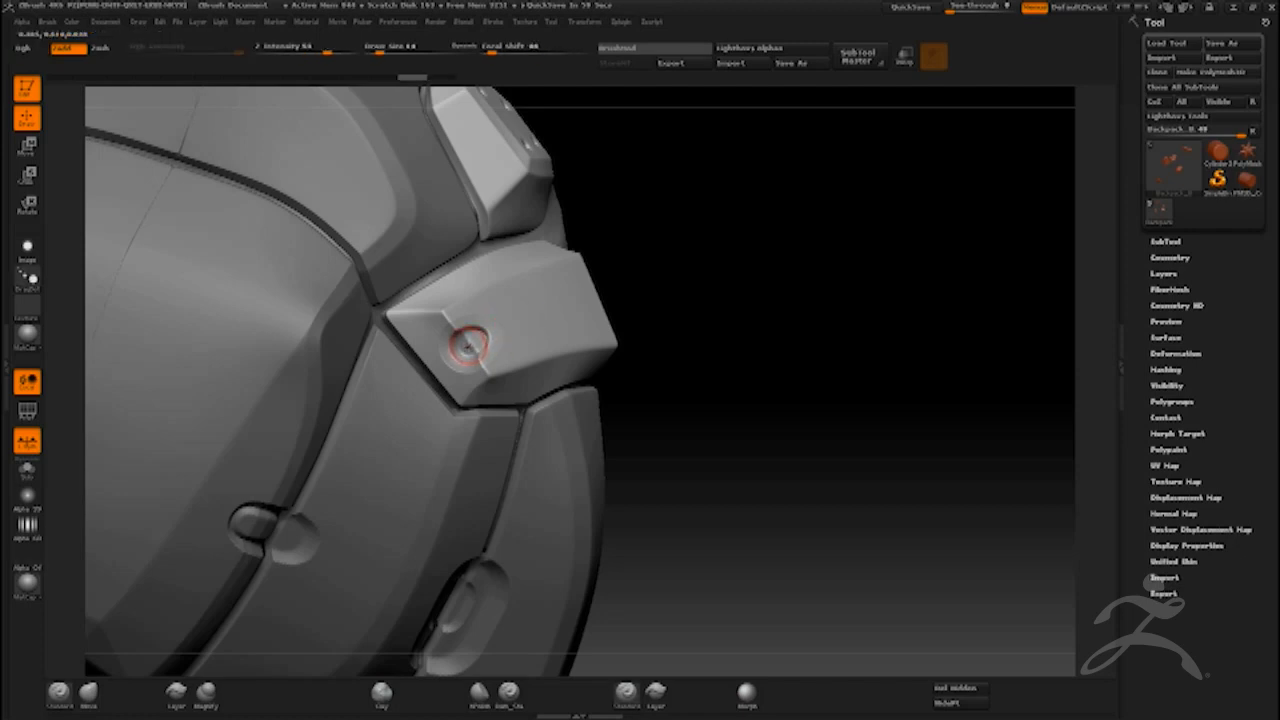
pyautogui.moveTo(468, 345); pyautogui.dragTo(471, 342)
# Make the main body the active subtool, enlarge the brush and try a round recess in the front panel's upper middle.
pyautogui.moveTo(690, 325)
pyautogui.mouseDown()
pyautogui.moveTo(720, 298)
pyautogui.moveTo(674, 346)
pyautogui.moveTo(666, 318)
pyautogui.moveTo(643, 311)
pyautogui.moveTo(659, 303)
pyautogui.mouseUp()
pyautogui.keyDown('alt'); pyautogui.click(321, 379); pyautogui.keyUp('alt')
pyautogui.press(']')
pyautogui.press(']')
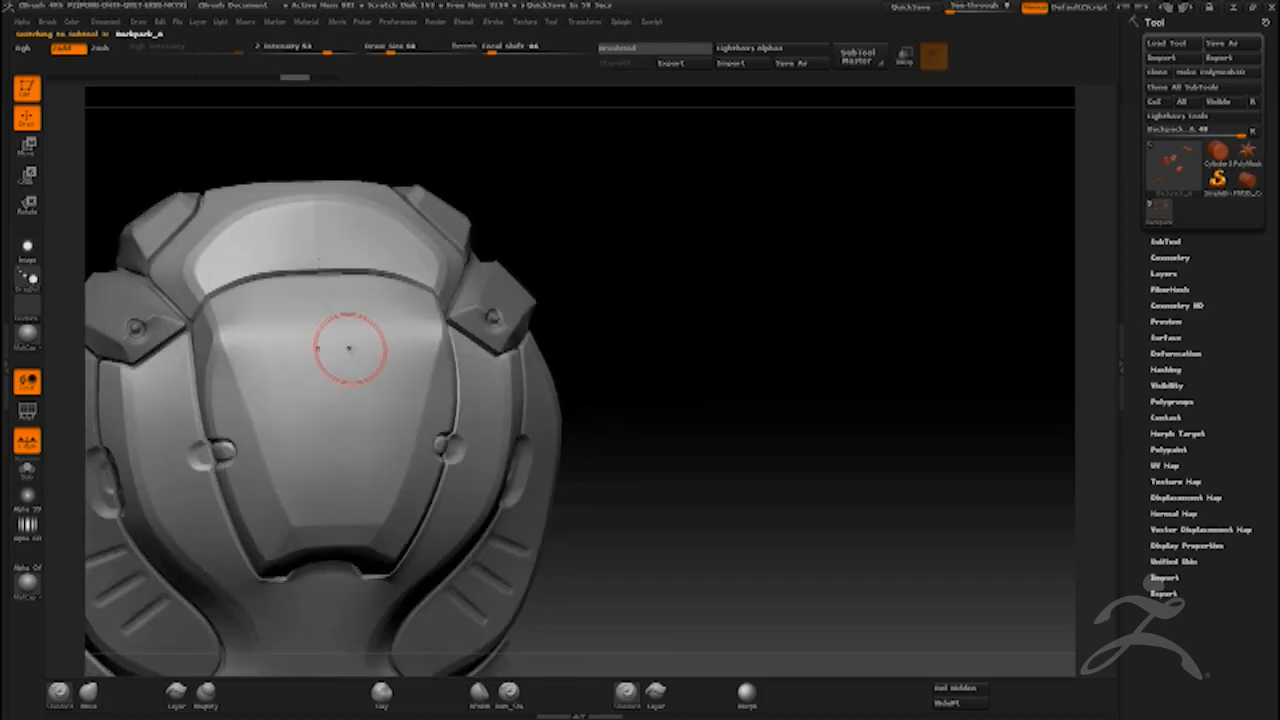
pyautogui.press(']')
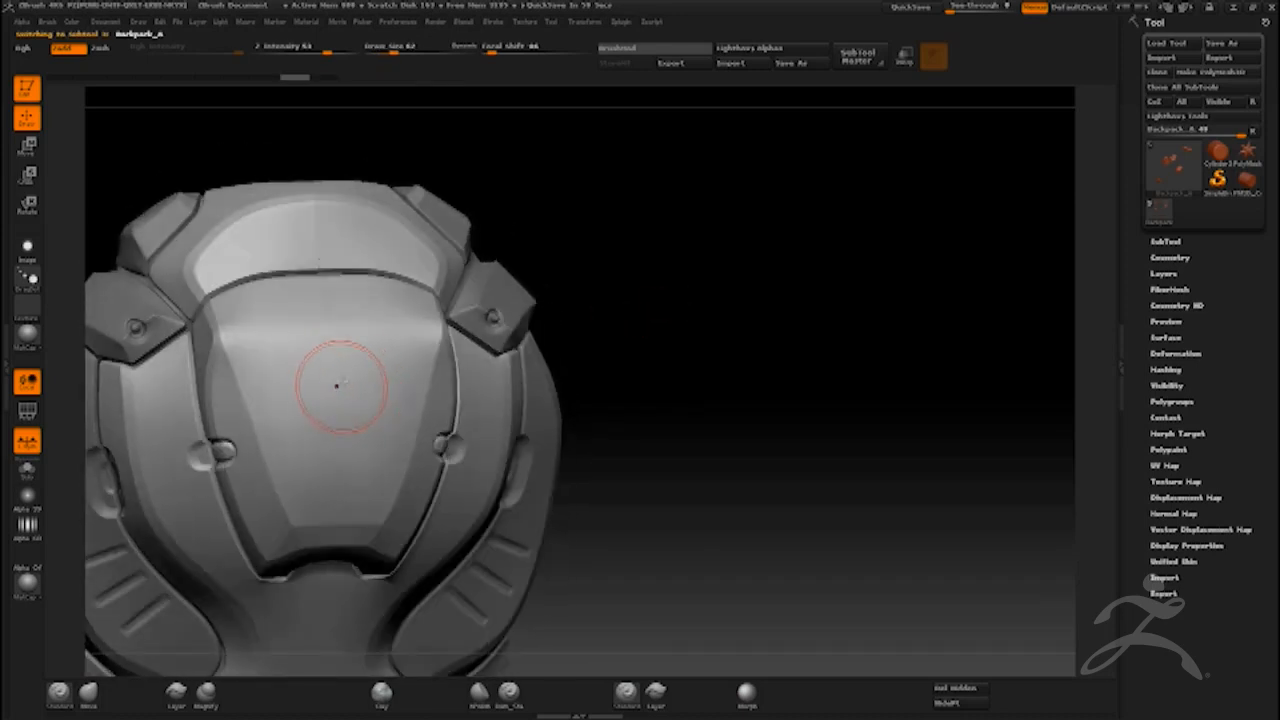
pyautogui.click(336, 377)
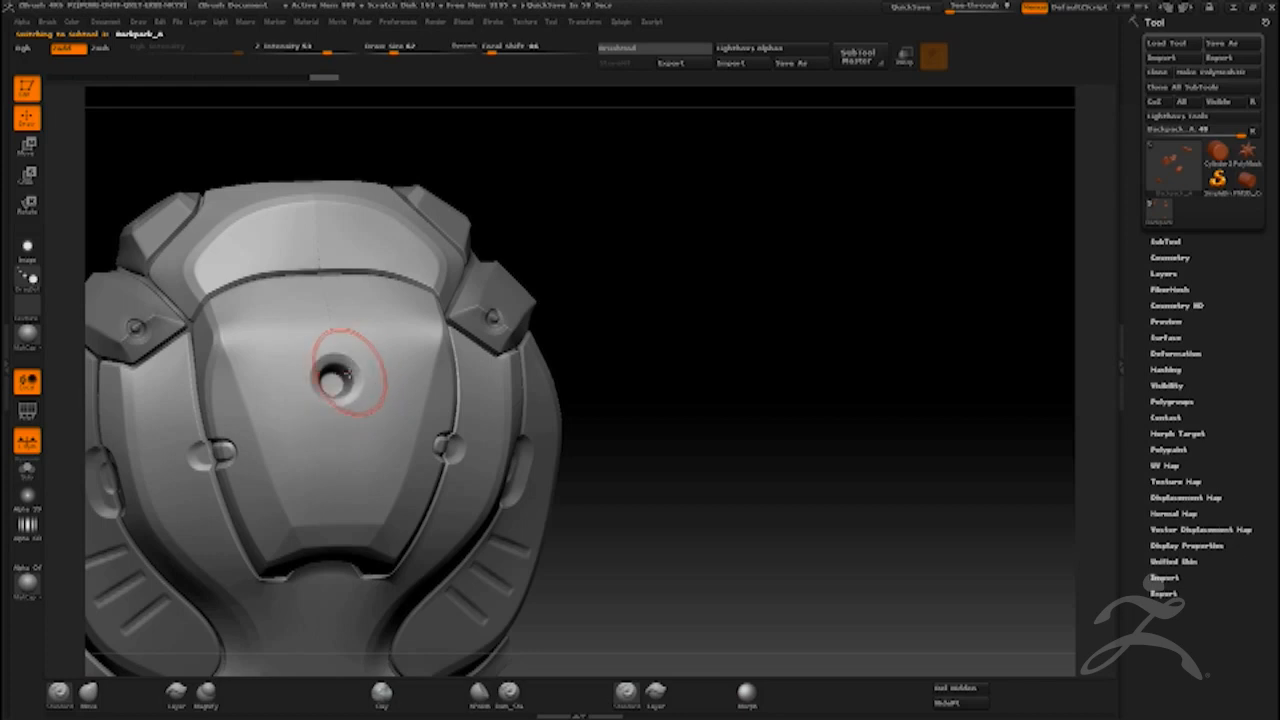
pyautogui.hotkey('ctrl', 'z')
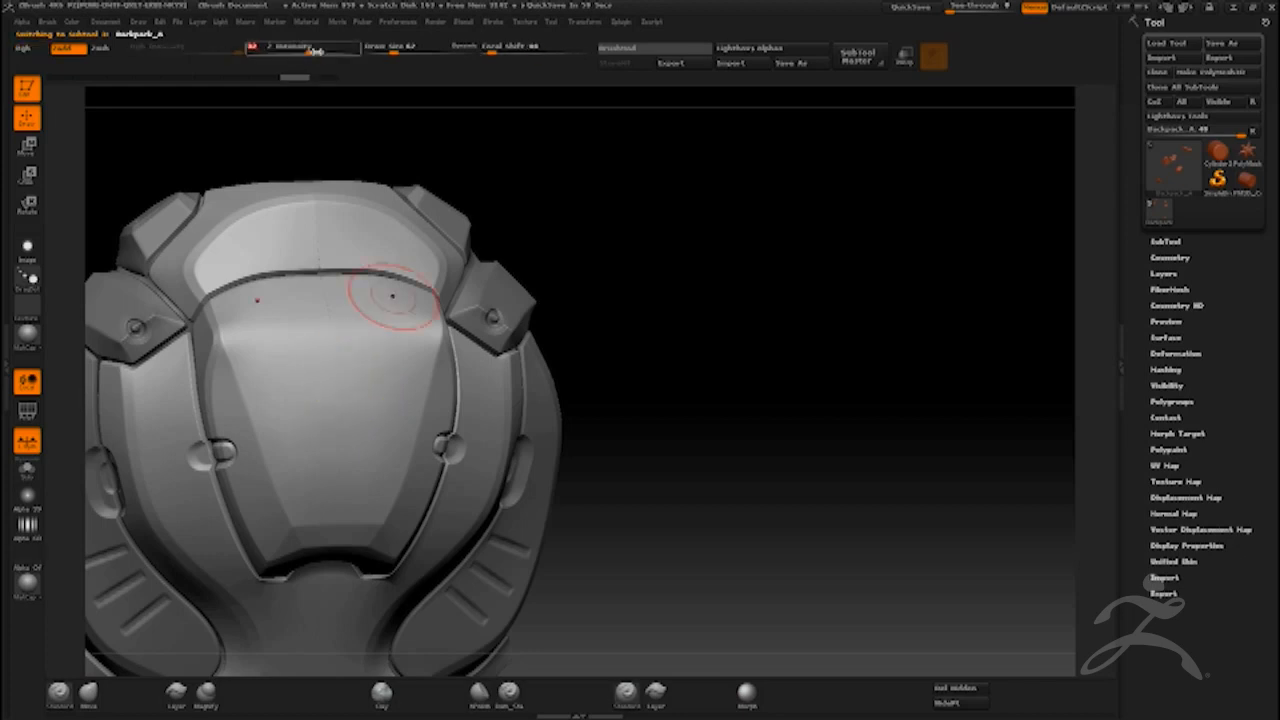
# Stamp a wider, shallower round recess in the upper middle of the front panel, replacing the smaller trial stamp.
pyautogui.click(336, 372)
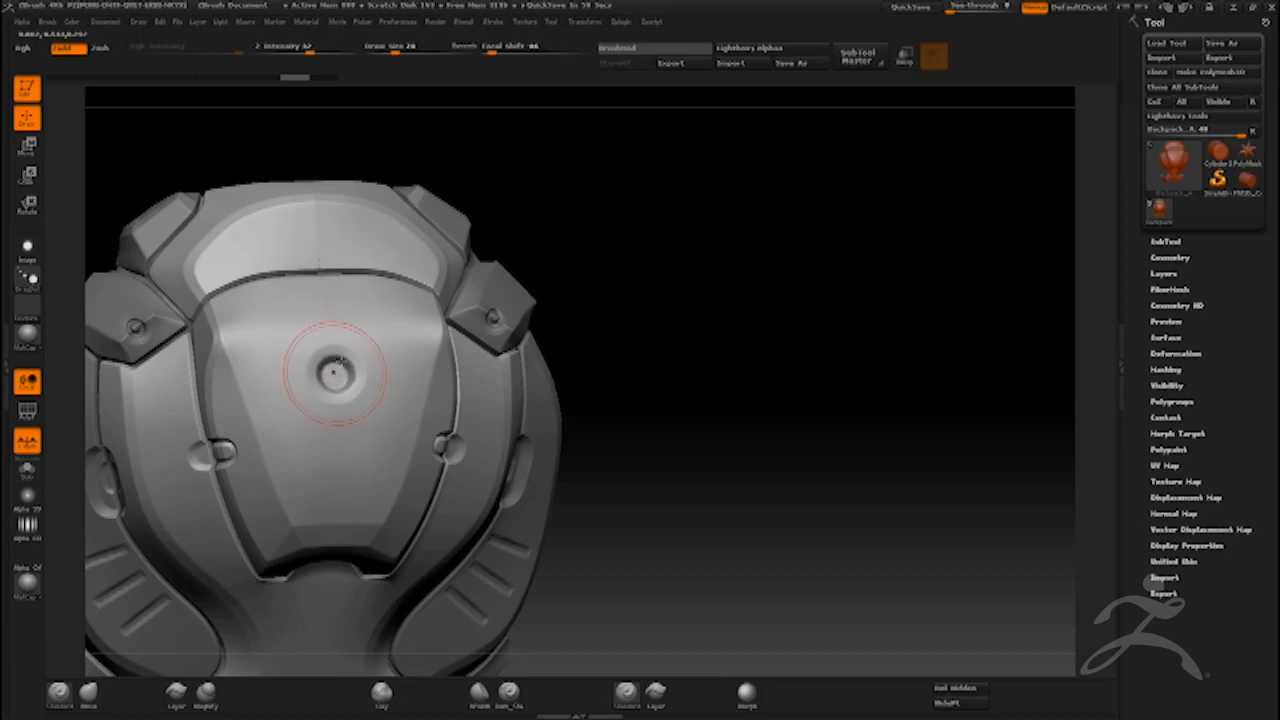
pyautogui.click(313, 51)
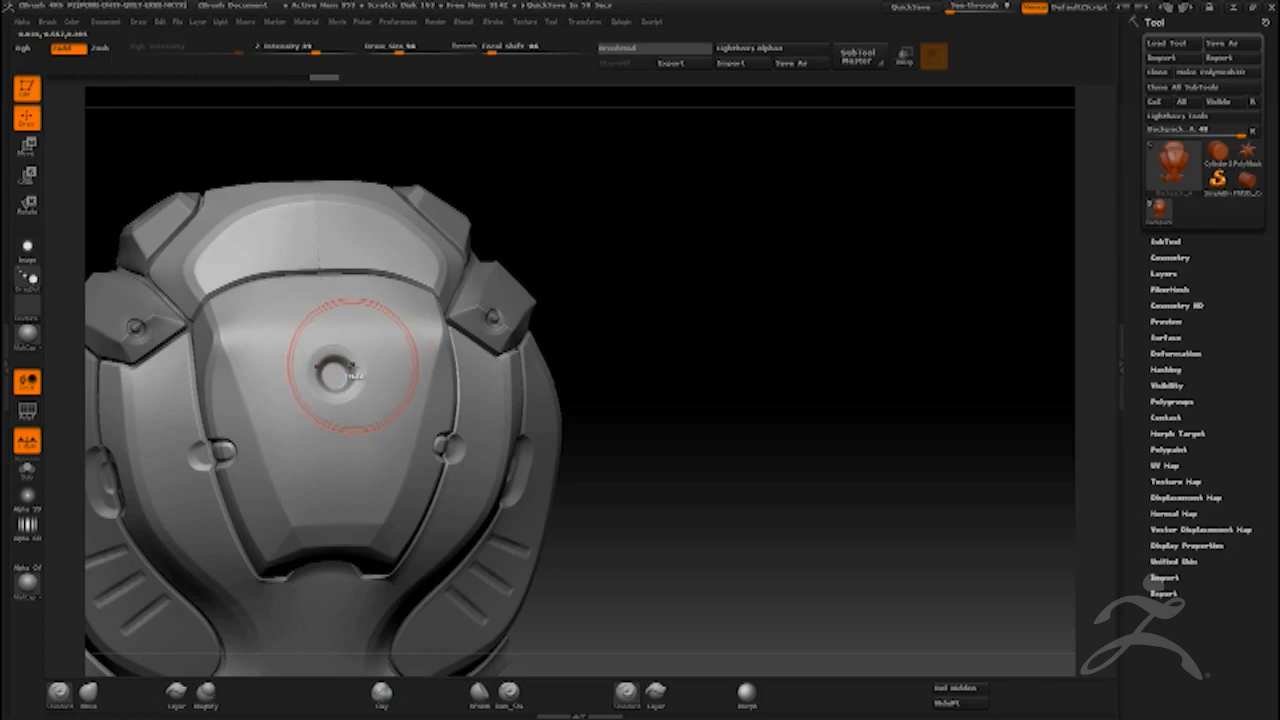
pyautogui.hotkey('ctrl', 'z')
pyautogui.click(336, 370)
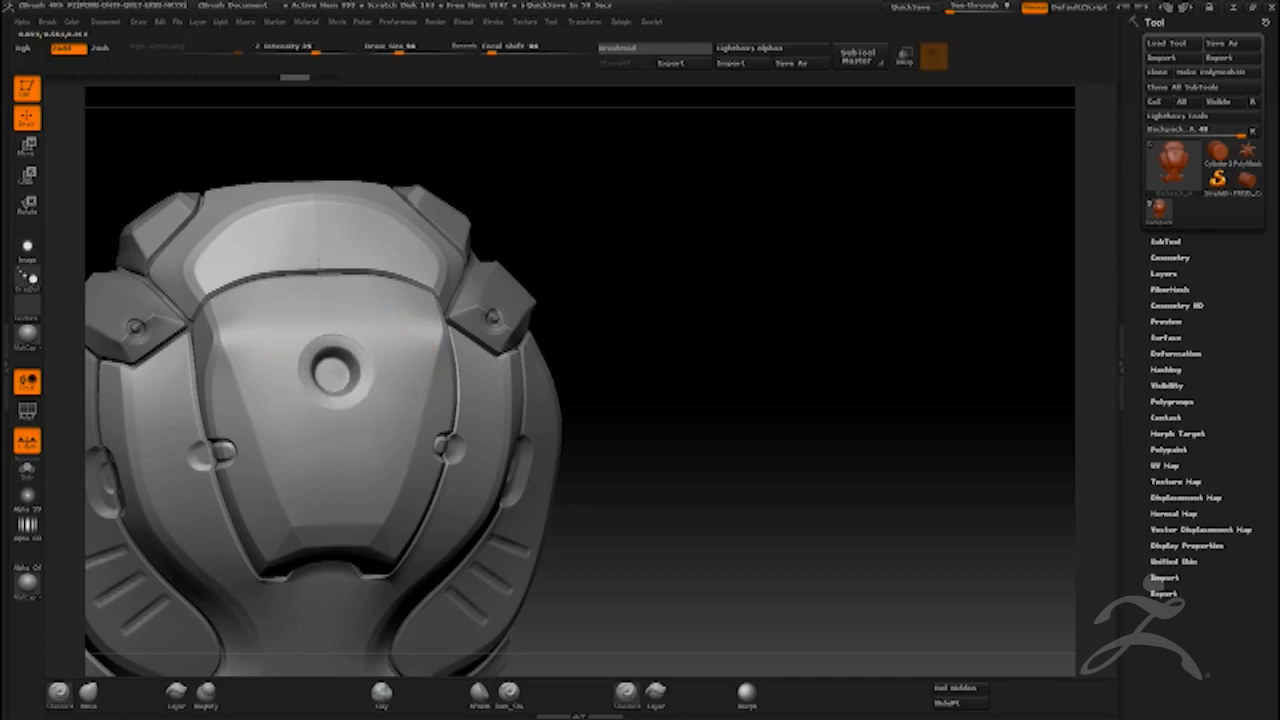
pyautogui.moveTo(689, 303); pyautogui.dragTo(734, 297)
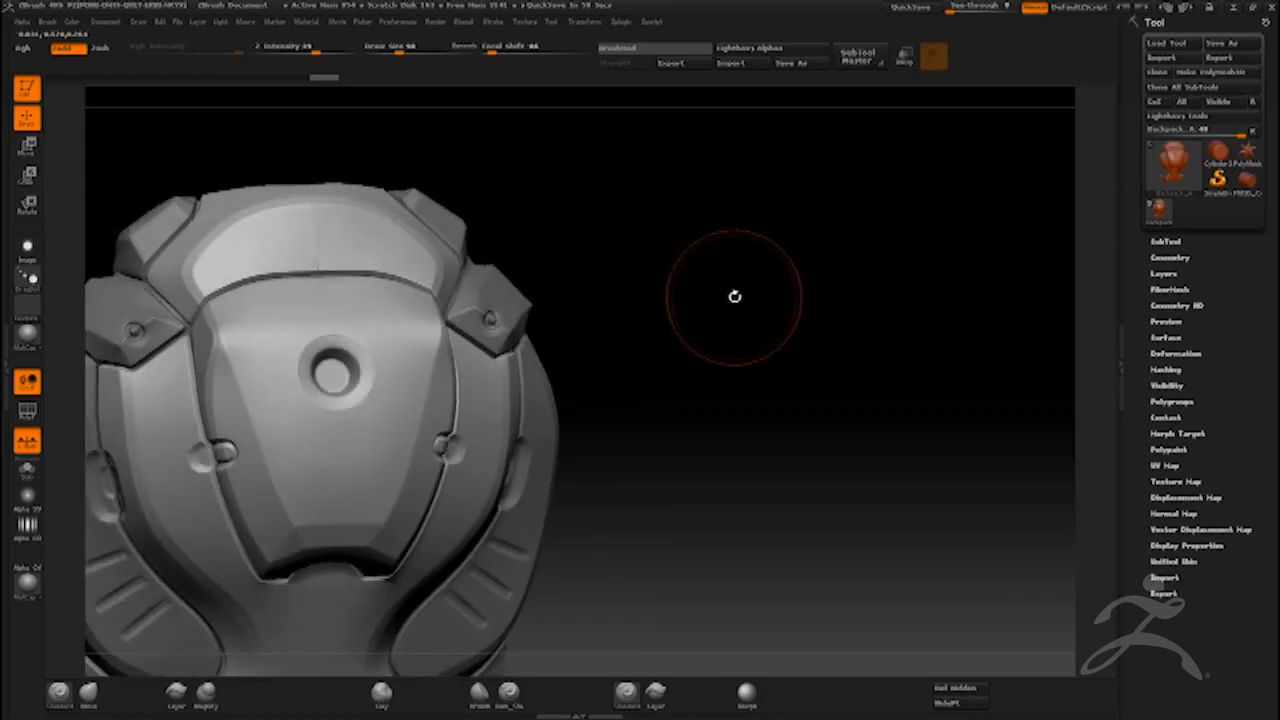
# Switch the brush alpha to O-Ring 3A.
pyautogui.click(28, 250)
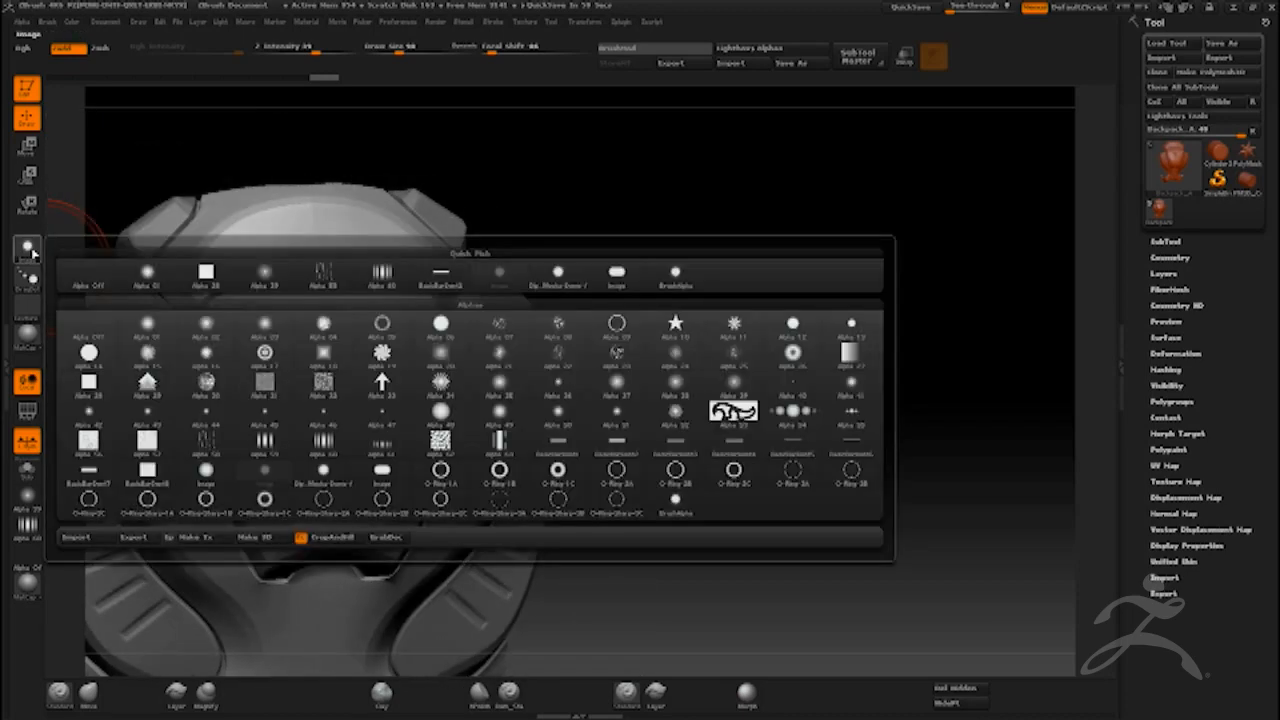
pyautogui.click(790, 482)
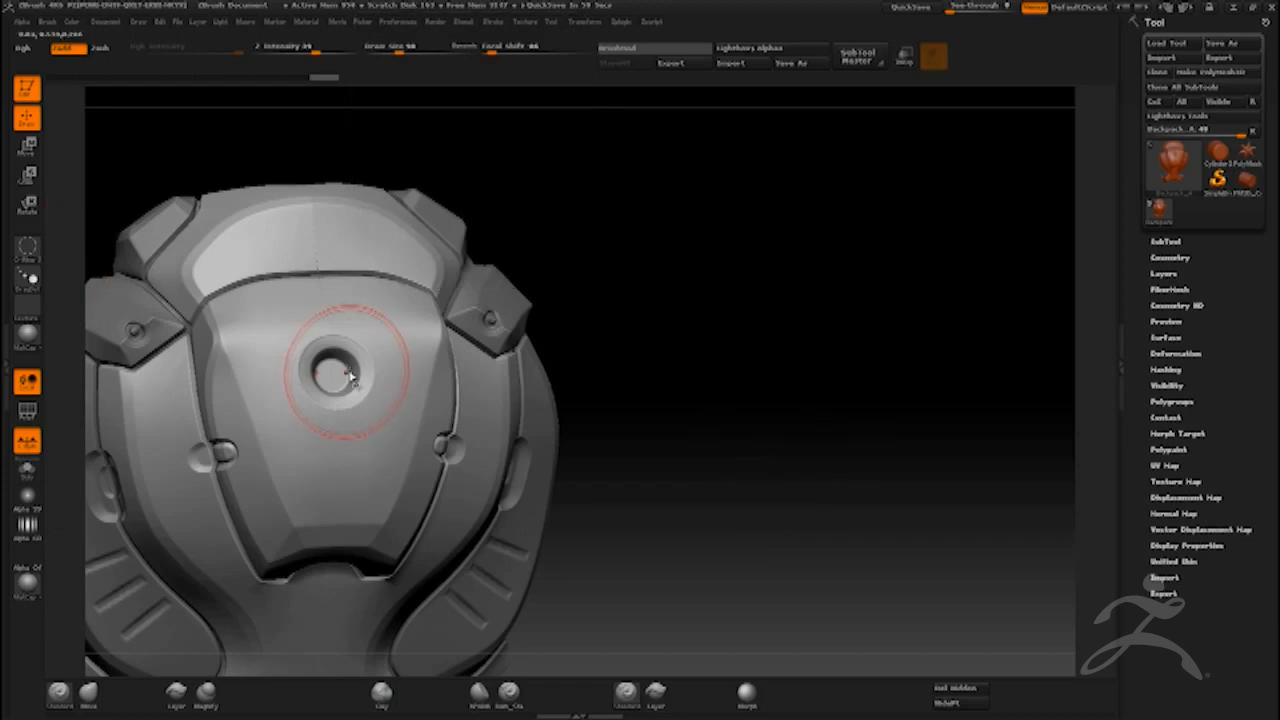
pyautogui.moveTo(620, 300)
pyautogui.mouseDown()
pyautogui.moveTo(662, 342)
pyautogui.moveTo(643, 330)
pyautogui.mouseUp()
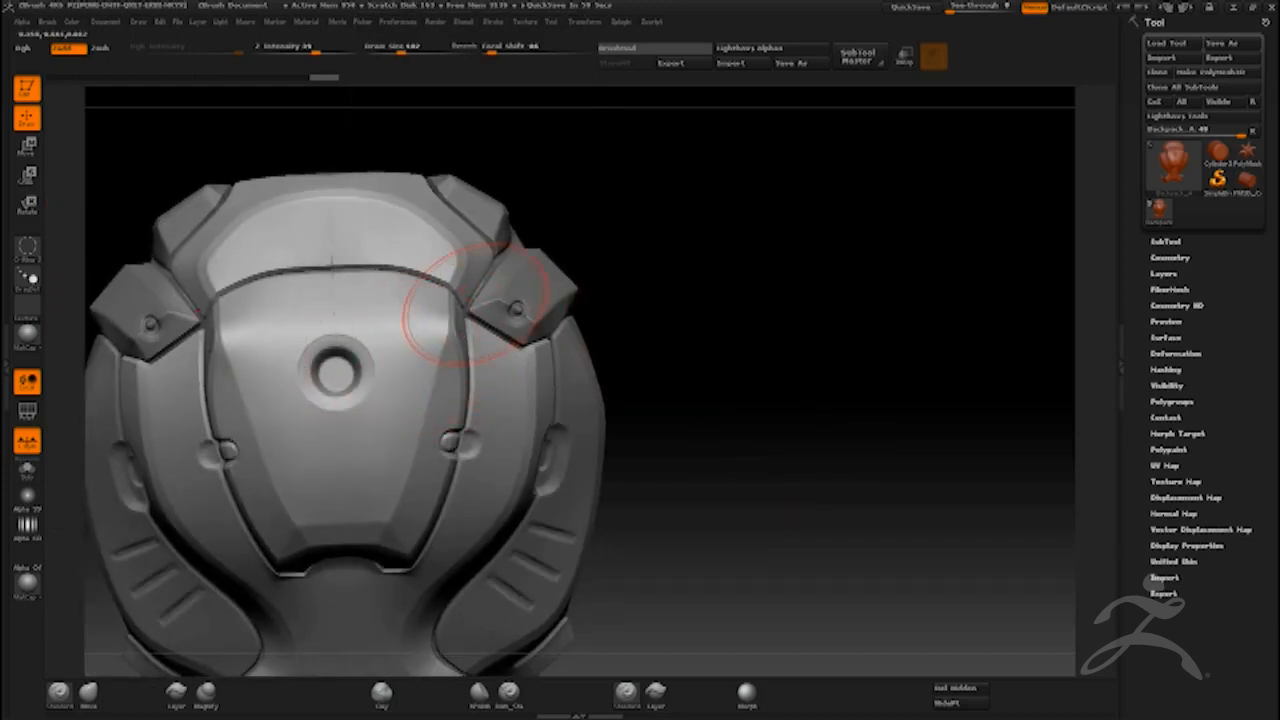
# Turn off Align Cursor To Surface in the editing preferences.
pyautogui.click(397, 21)
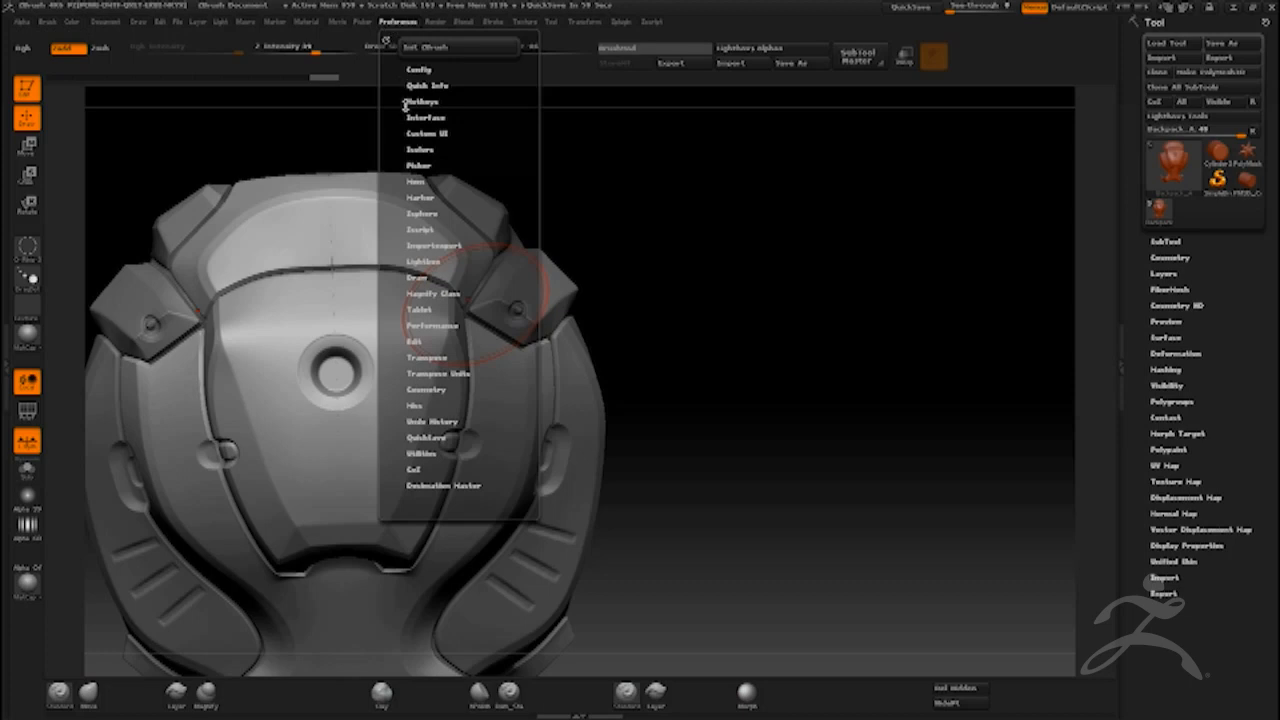
pyautogui.click(414, 343)
pyautogui.click(449, 349)
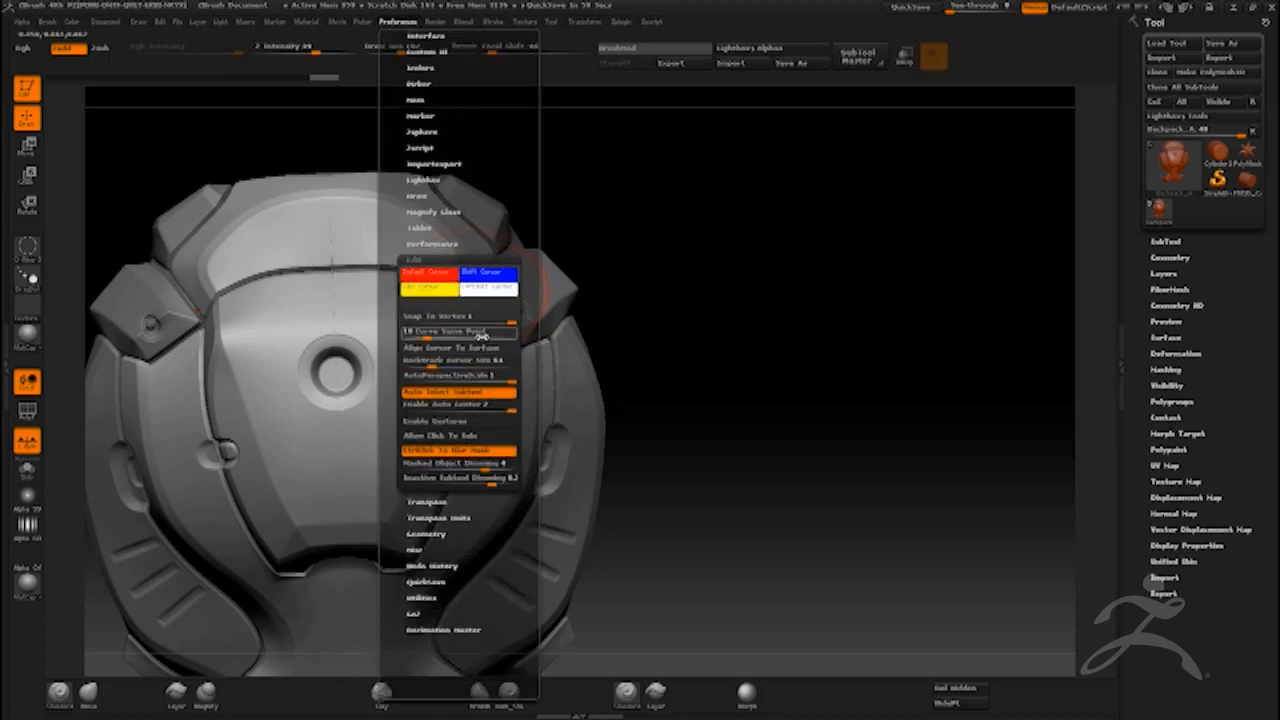
# Lower the Z Intensity to 11, reduce the brush slightly and stamp a thin ring groove around the front panel's round recess.
pyautogui.moveTo(679, 297); pyautogui.dragTo(585, 308)
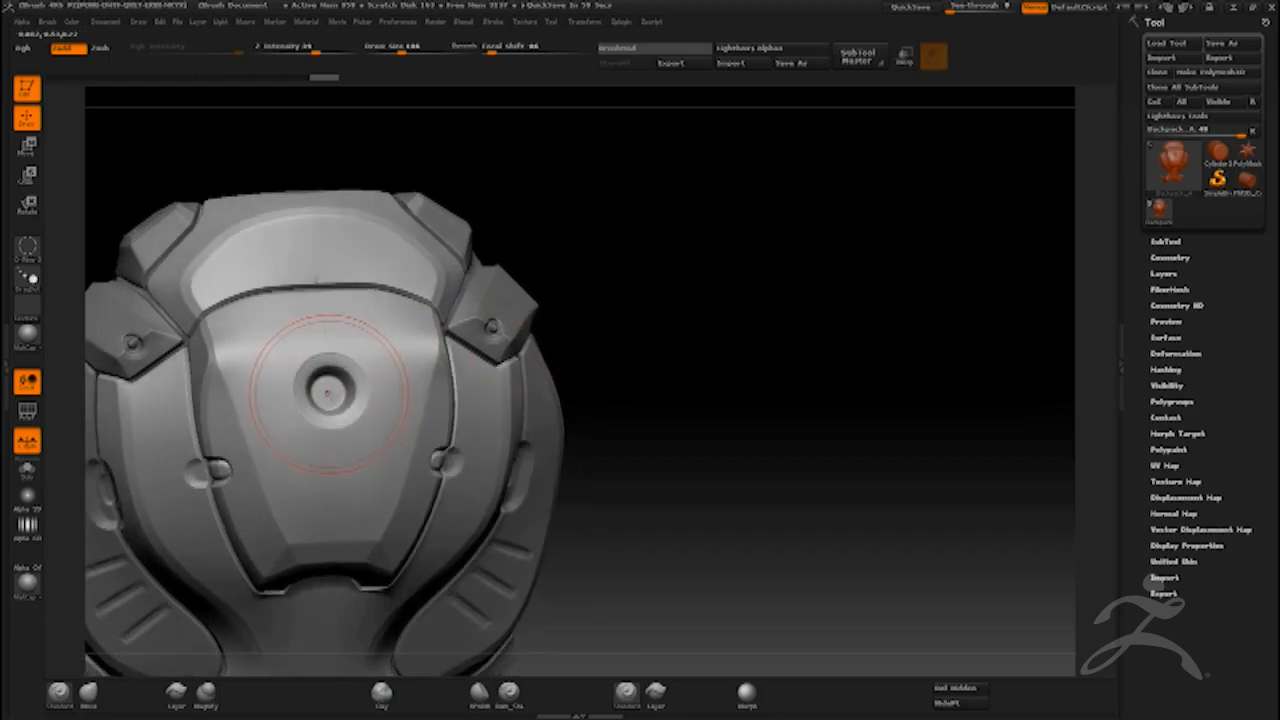
pyautogui.moveTo(330, 391)
pyautogui.mouseDown()
pyautogui.moveTo(380, 392)
pyautogui.moveTo(330, 391)
pyautogui.mouseUp()
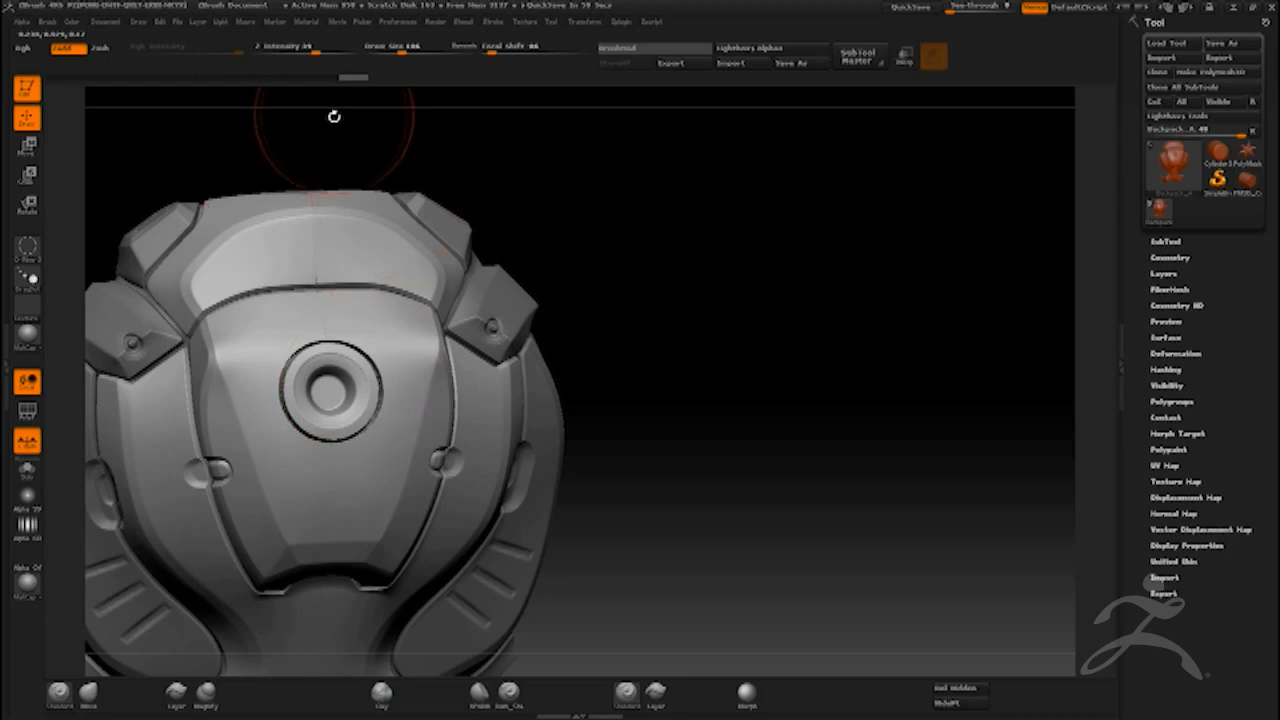
pyautogui.hotkey('ctrl', 'z')
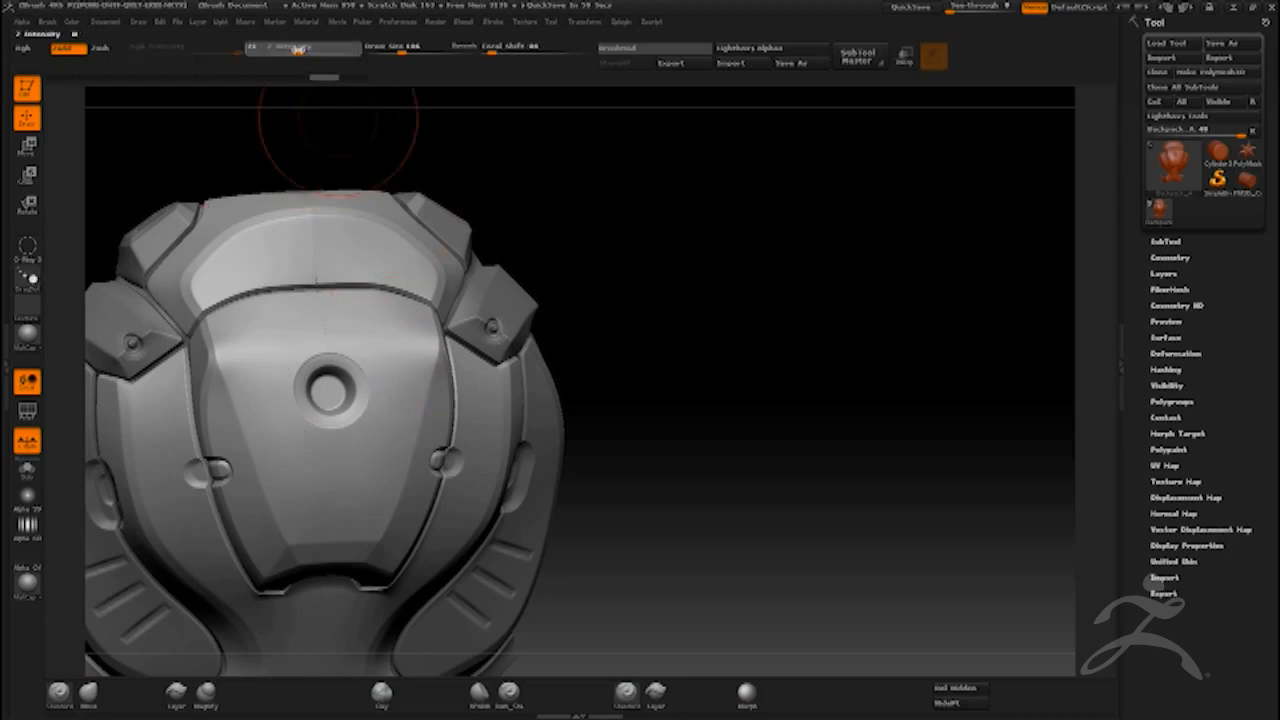
pyautogui.press('[')
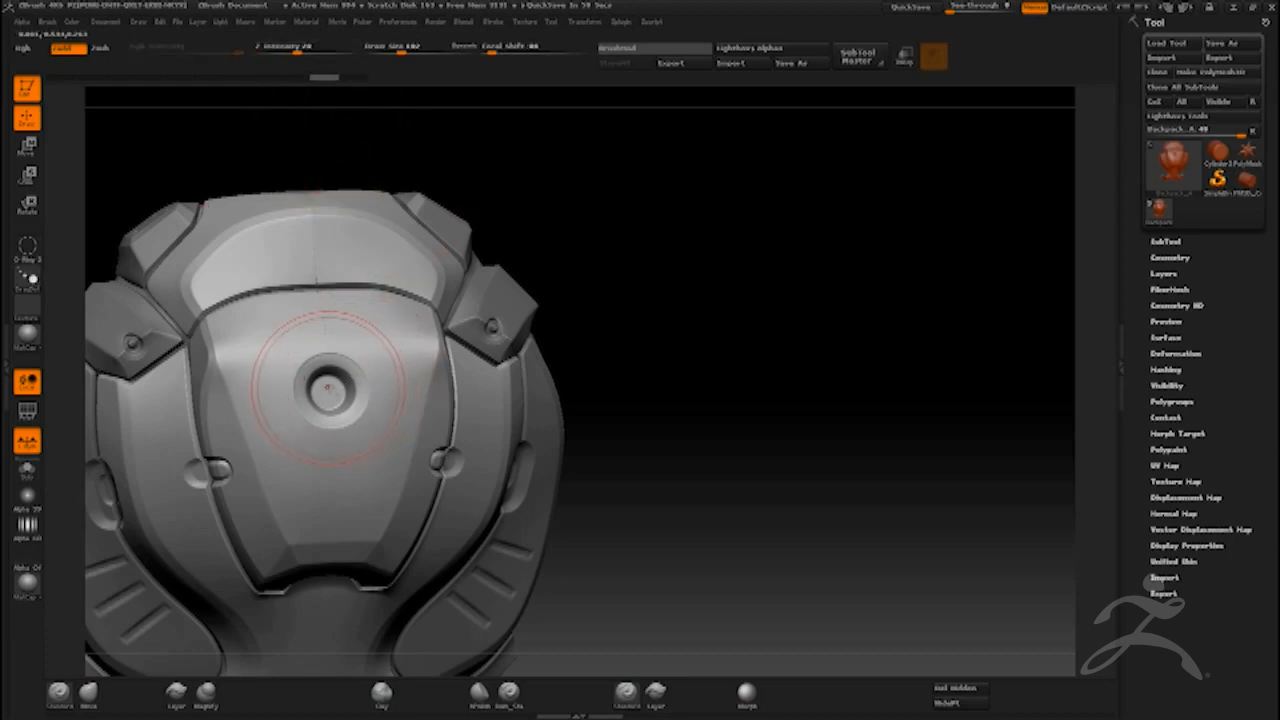
pyautogui.moveTo(331, 391)
pyautogui.mouseDown()
pyautogui.moveTo(372, 356)
pyautogui.moveTo(328, 391)
pyautogui.mouseUp()
pyautogui.moveTo(655, 303); pyautogui.dragTo(679, 299)
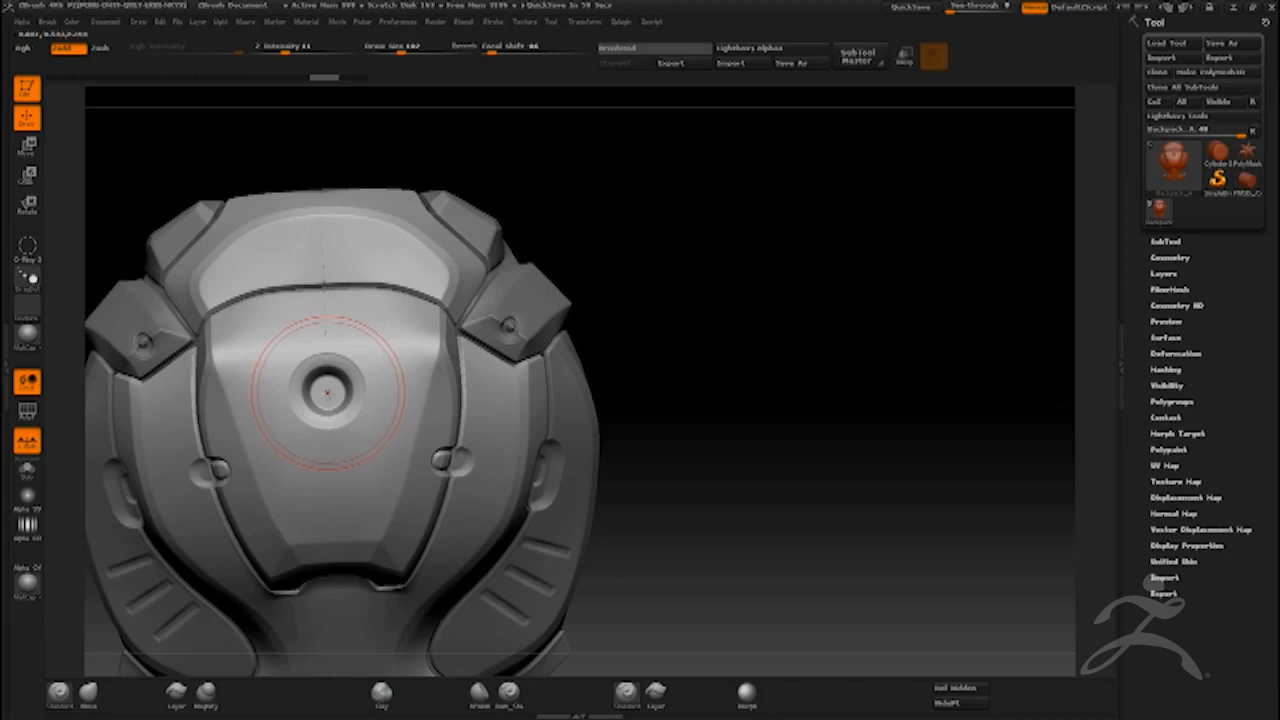
pyautogui.moveTo(327, 393); pyautogui.dragTo(328, 391)
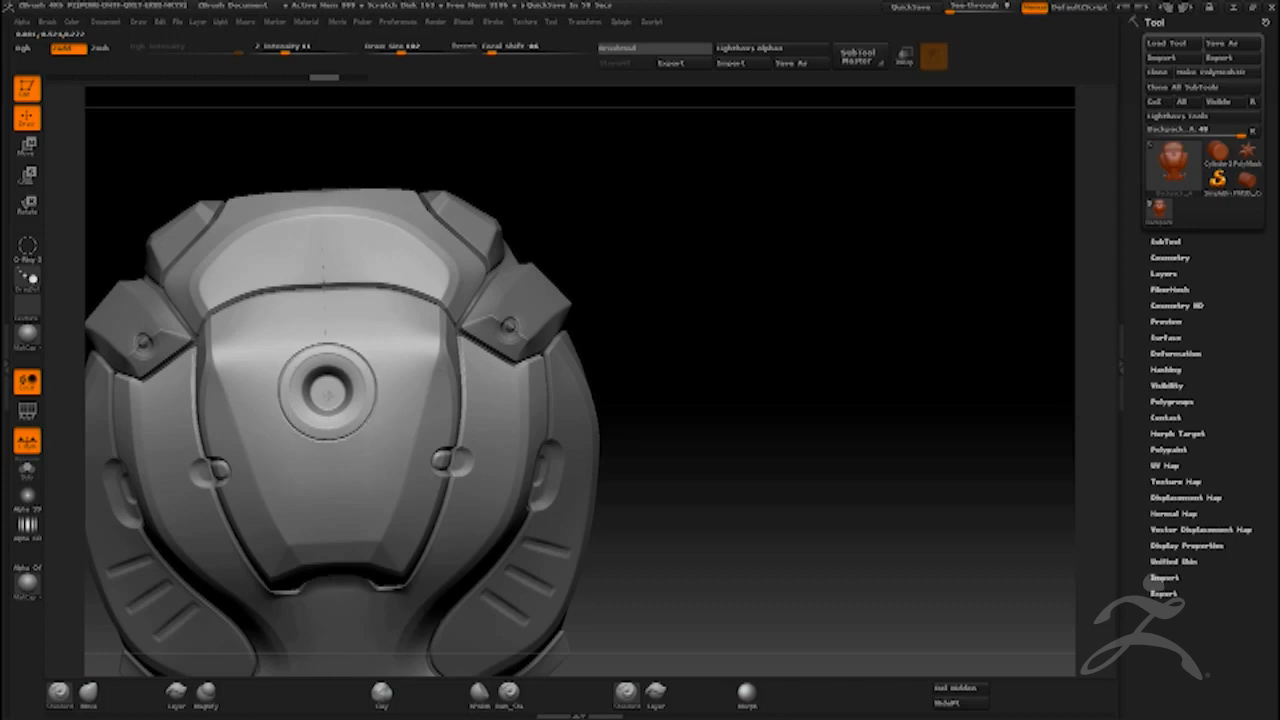
pyautogui.moveTo(327, 394); pyautogui.dragTo(326, 391)
# Shrink the brush, raise the Z Intensity and stamp a small ring groove inside the front panel's round recess.
pyautogui.moveTo(696, 275)
pyautogui.mouseDown()
pyautogui.moveTo(717, 273)
pyautogui.moveTo(688, 342)
pyautogui.moveTo(714, 311)
pyautogui.moveTo(670, 347)
pyautogui.moveTo(641, 328)
pyautogui.mouseUp()
pyautogui.press('[')
pyautogui.press('[')
pyautogui.press('[')
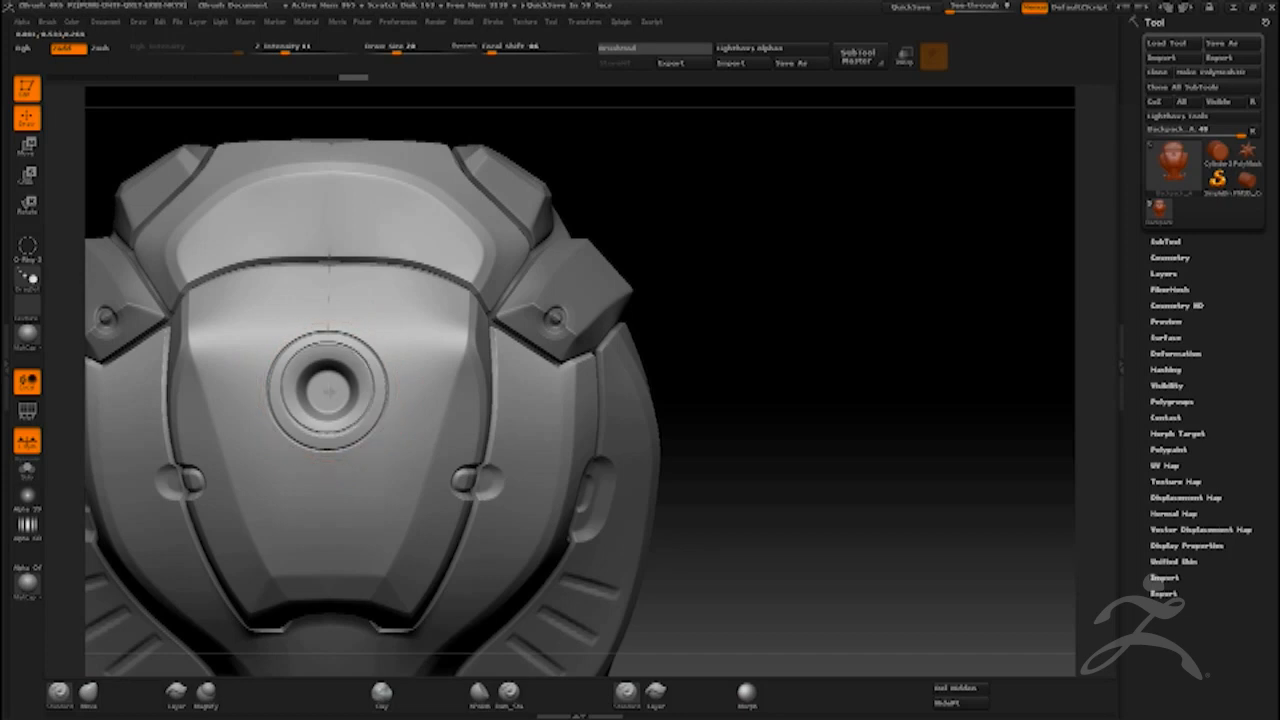
pyautogui.press('[')
pyautogui.press('[')
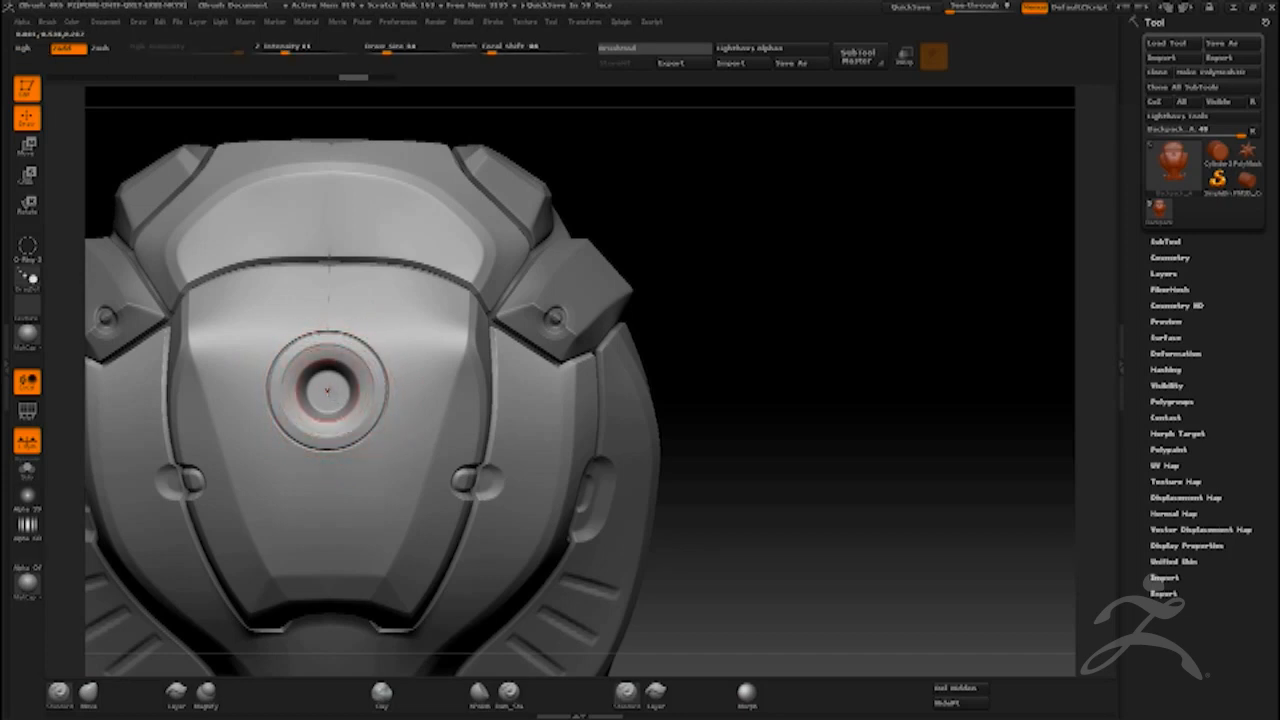
pyautogui.moveTo(329, 391); pyautogui.dragTo(328, 391)
pyautogui.hotkey('ctrl', 'z')
pyautogui.press(']')
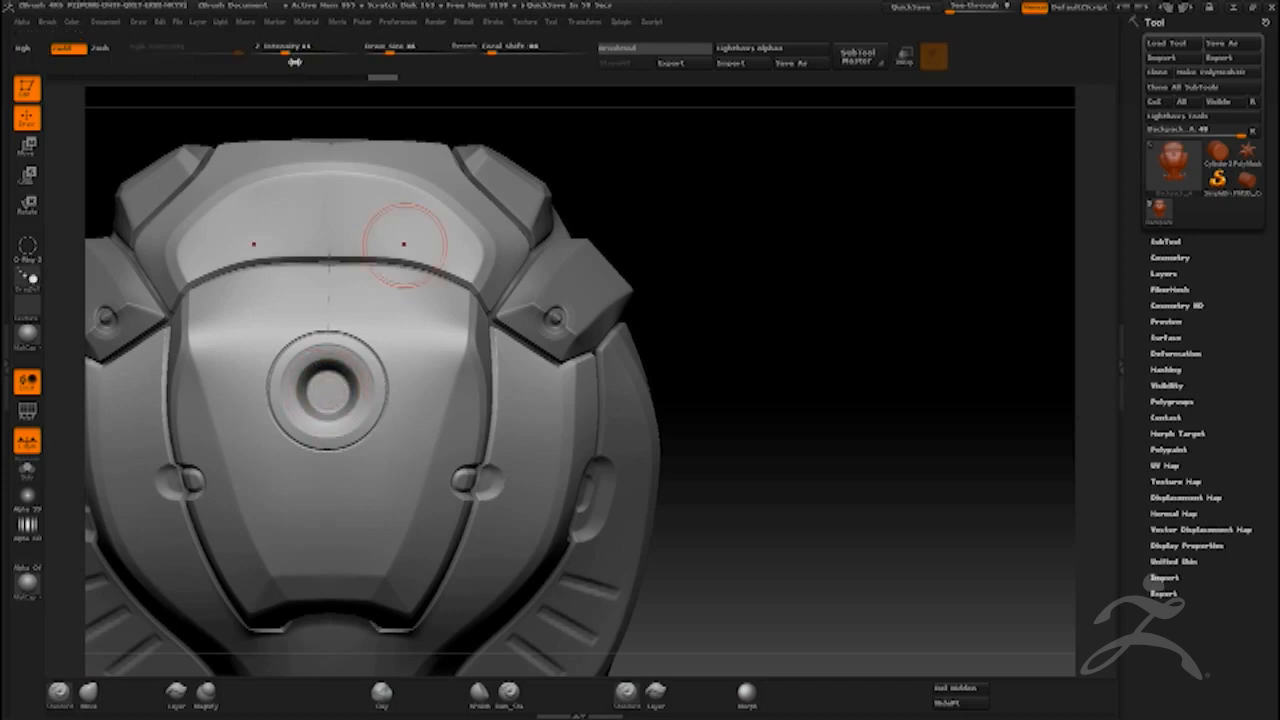
pyautogui.moveTo(290, 59); pyautogui.dragTo(305, 56)
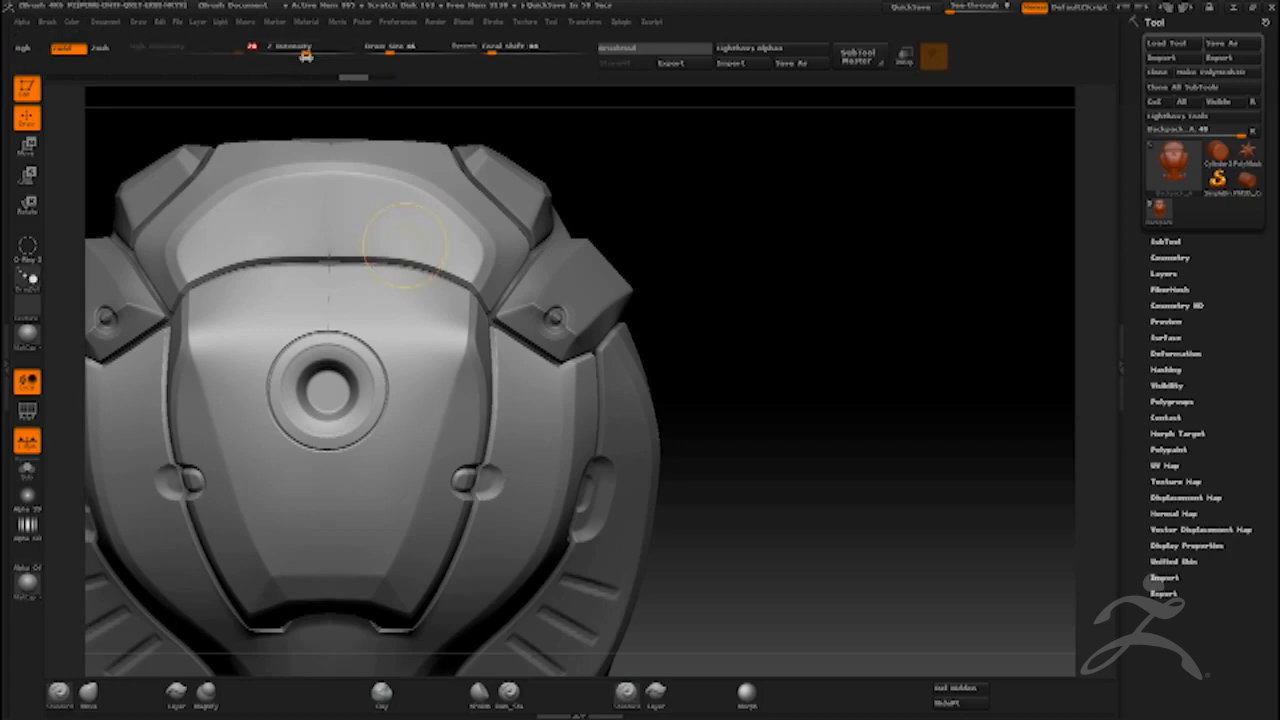
pyautogui.moveTo(328, 388); pyautogui.dragTo(329, 392)
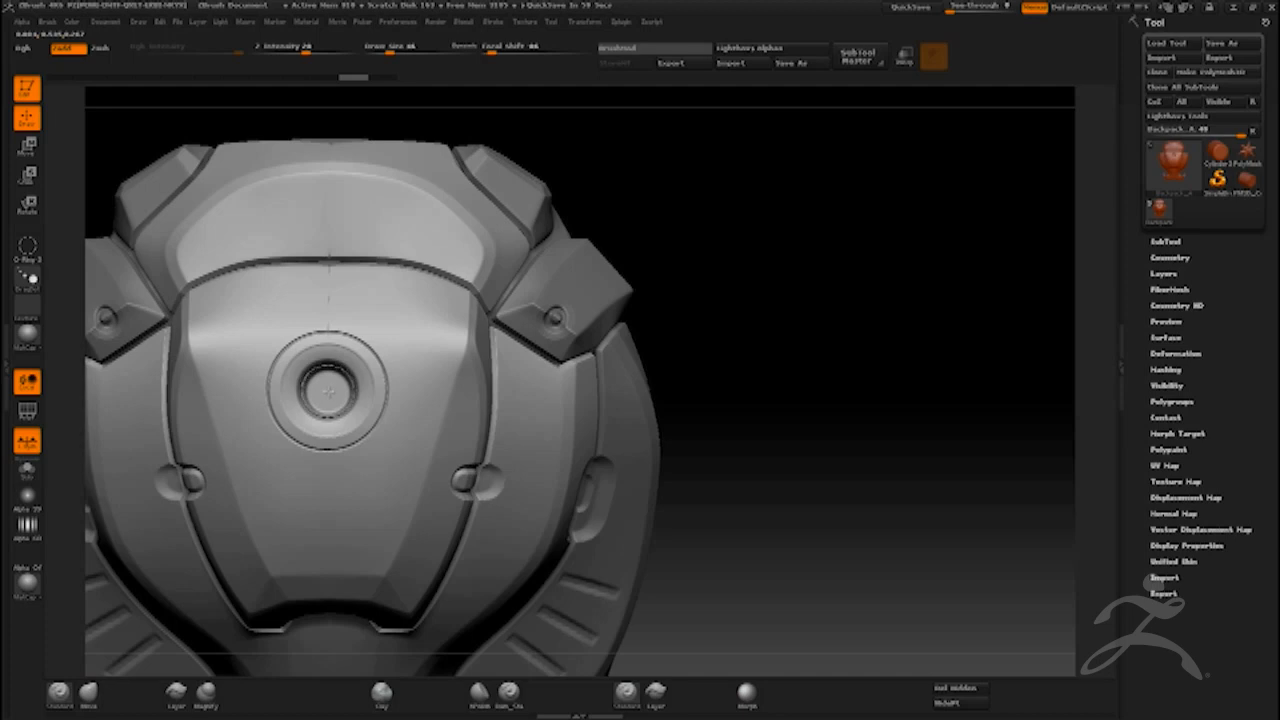
# Switch the brush back to the round Image alpha, raise the Z Intensity and shrink the brush for small dents.
pyautogui.moveTo(686, 258)
pyautogui.mouseDown()
pyautogui.moveTo(714, 260)
pyautogui.moveTo(654, 286)
pyautogui.moveTo(637, 323)
pyautogui.moveTo(651, 280)
pyautogui.moveTo(660, 297)
pyautogui.moveTo(677, 277)
pyautogui.mouseUp()
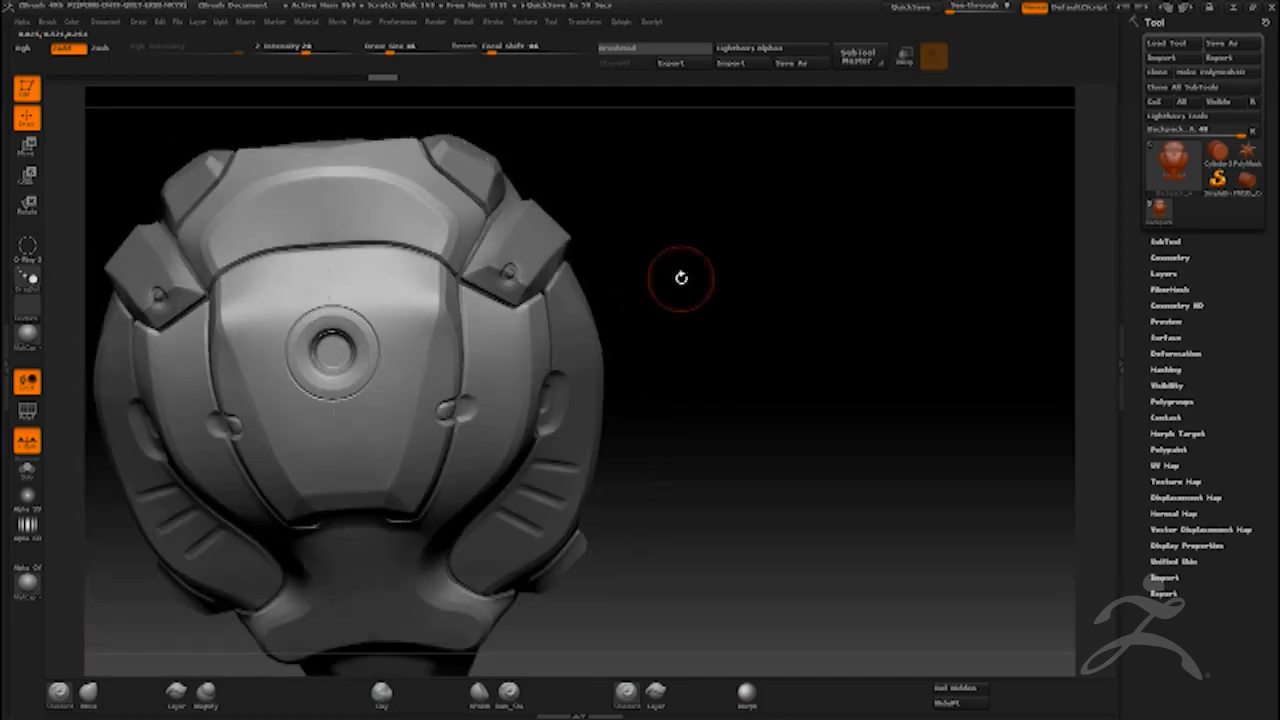
pyautogui.click(30, 248)
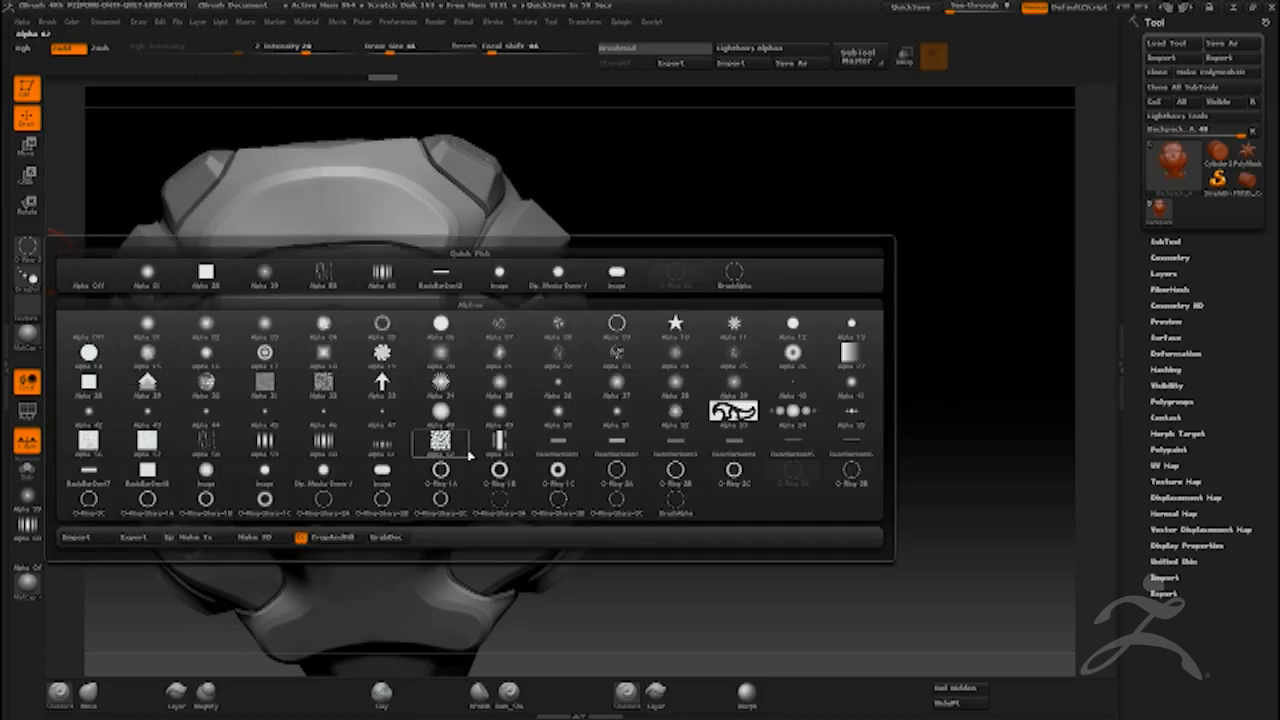
pyautogui.click(278, 462)
pyautogui.moveTo(311, 51); pyautogui.dragTo(331, 51)
pyautogui.keyDown('alt'); pyautogui.moveTo(702, 249); pyautogui.dragTo(706, 268); pyautogui.keyUp('alt')
pyautogui.press('[')
pyautogui.press('[')
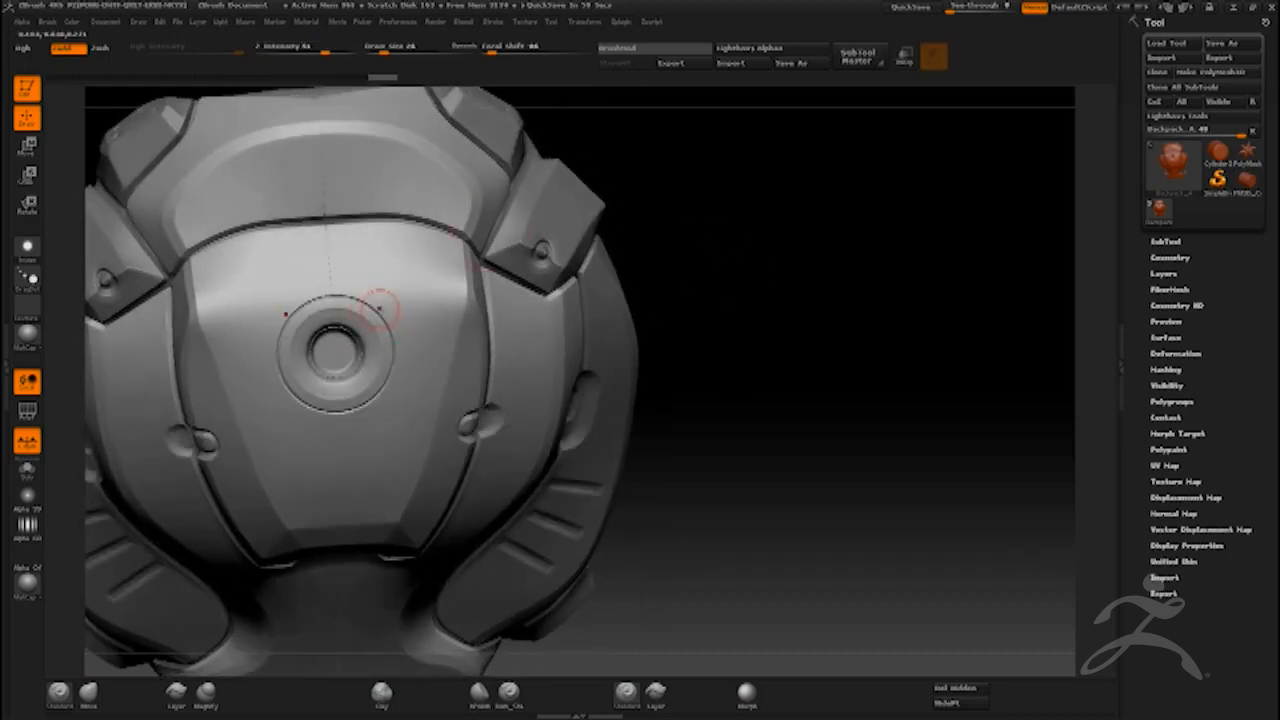
# Stamp a mirrored pair of small round dents on the upper part of the outer ring groove.
pyautogui.click(380, 315)
pyautogui.click(288, 321)
pyautogui.moveTo(379, 316); pyautogui.dragTo(381, 311)
pyautogui.moveTo(663, 263); pyautogui.dragTo(691, 263)
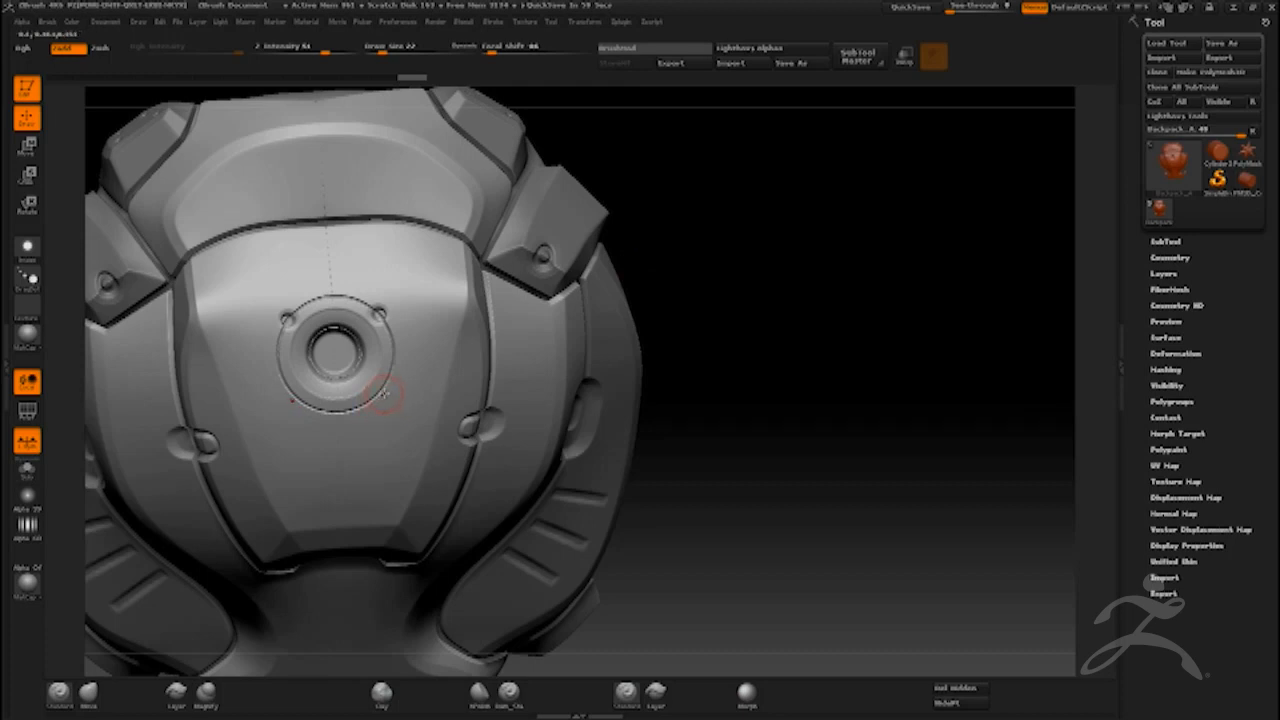
# Stamp a mirrored pair of small round dents on the lower part of the outer ring, redoing them slightly closer together.
pyautogui.moveTo(385, 398); pyautogui.dragTo(379, 398)
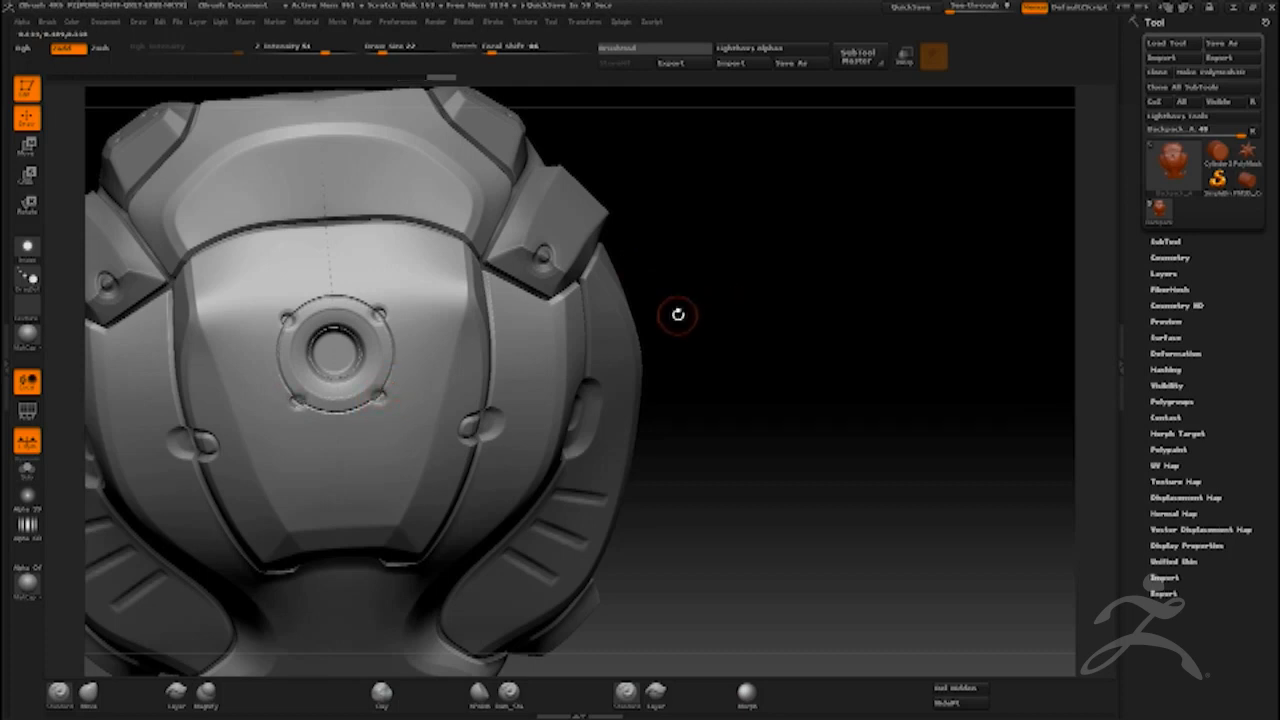
pyautogui.press('ctrl')
pyautogui.hotkey('ctrl', 'z')
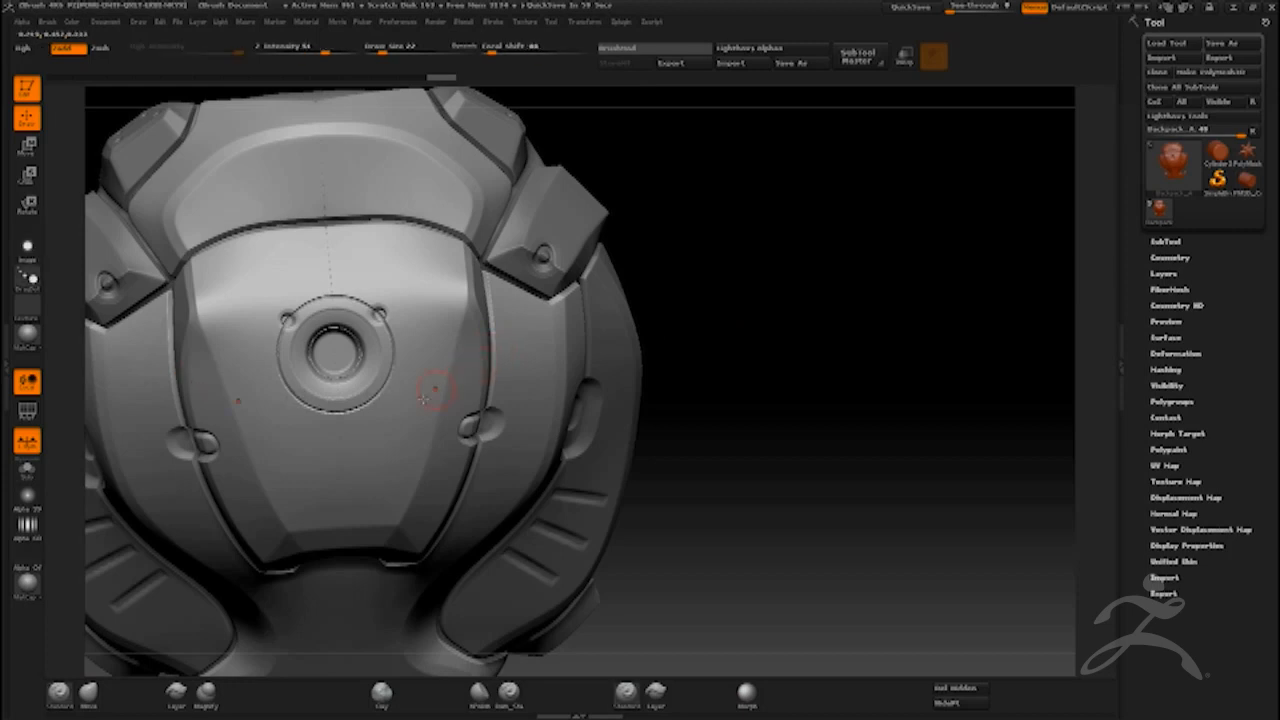
pyautogui.moveTo(373, 402); pyautogui.dragTo(370, 403)
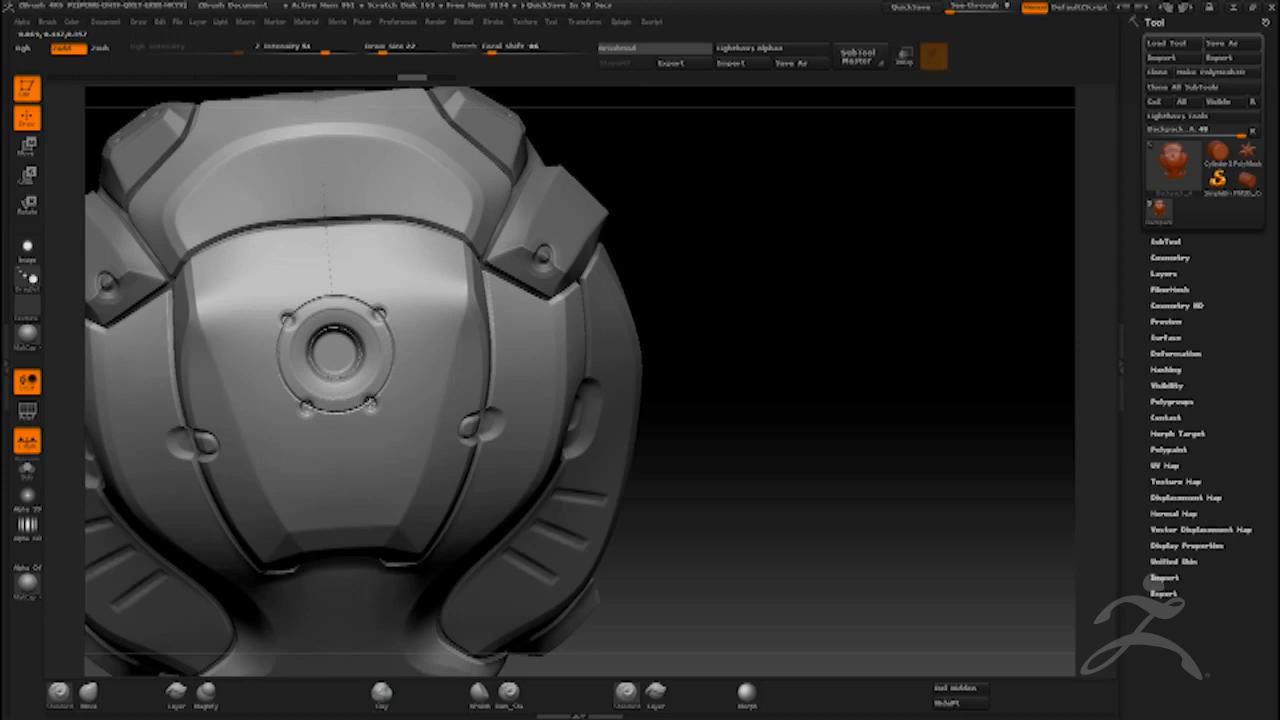
# Reduce the brush and smooth the small round dents on the upper and lower parts of the outer ring.
pyautogui.moveTo(715, 295)
pyautogui.mouseDown()
pyautogui.moveTo(672, 258)
pyautogui.moveTo(685, 284)
pyautogui.mouseUp()
pyautogui.press('[')
pyautogui.keyDown('shift'); pyautogui.moveTo(382, 285); pyautogui.dragTo(383, 289); pyautogui.keyUp('shift')
pyautogui.keyDown('shift'); pyautogui.moveTo(370, 404); pyautogui.dragTo(371, 403); pyautogui.keyUp('shift')
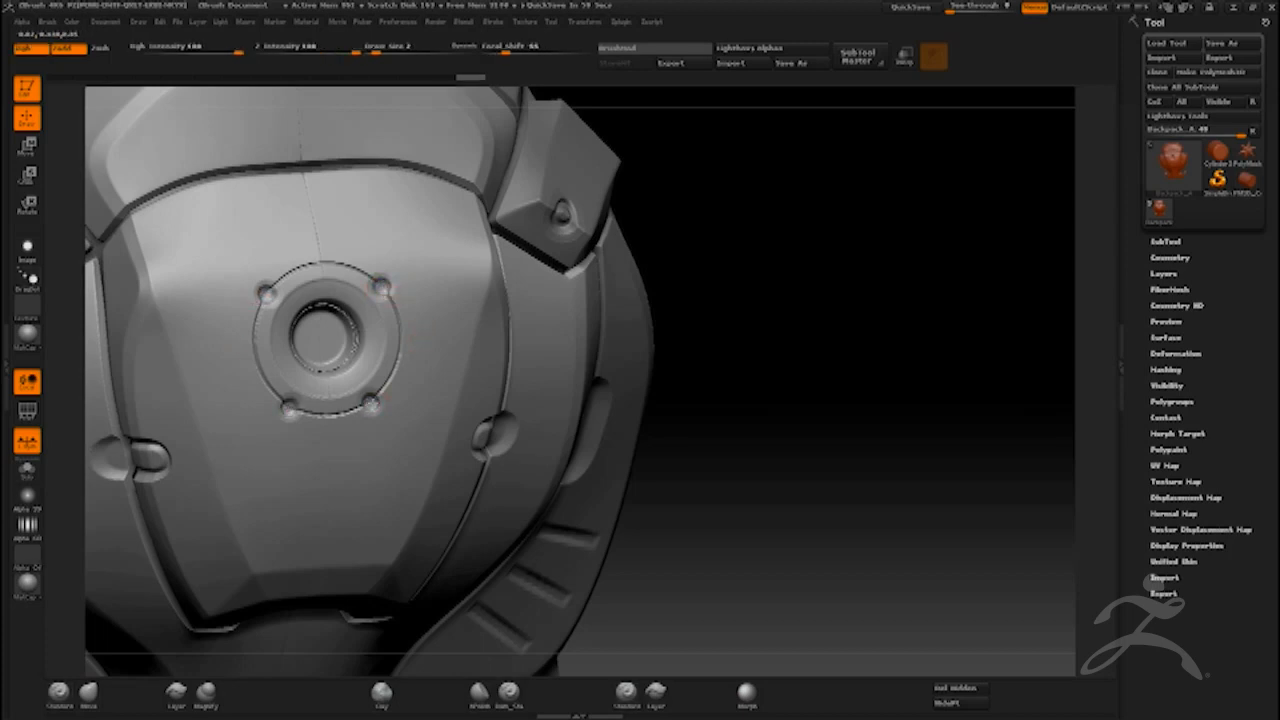
# Touch up the lower dents on the outer ring and switch the brush alpha to Alpha 48.
pyautogui.click(371, 404)
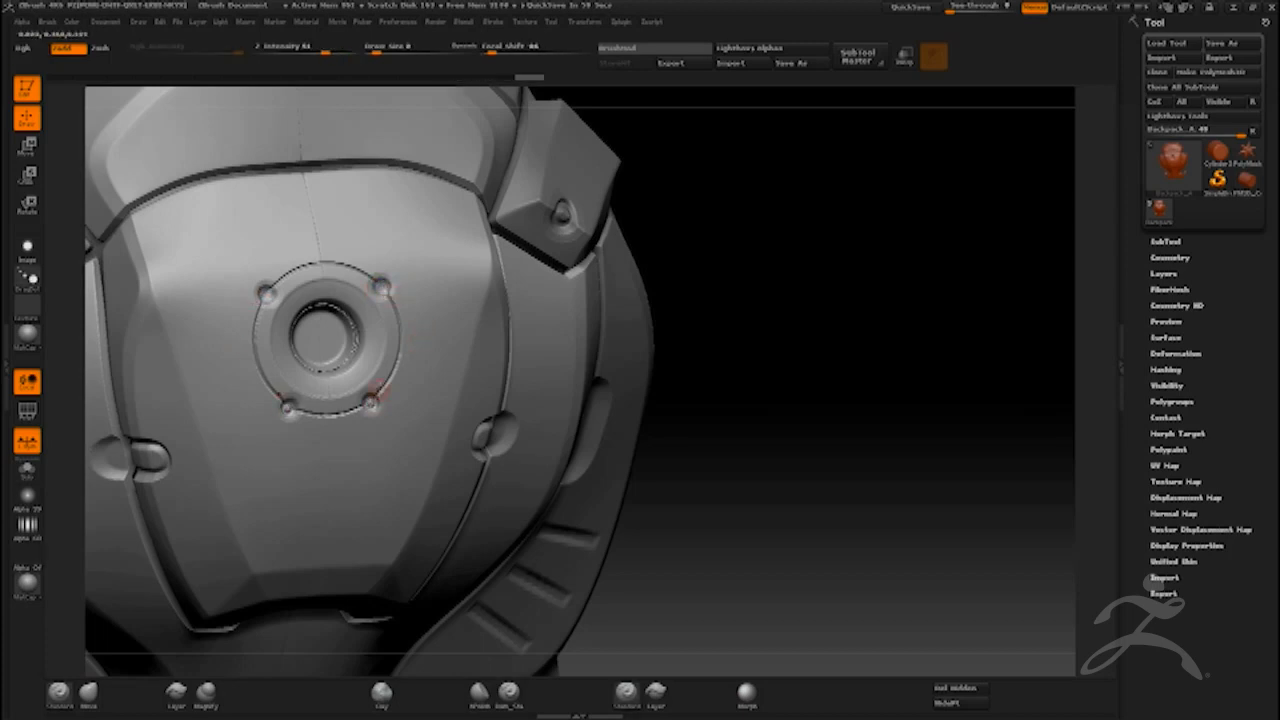
pyautogui.moveTo(746, 271); pyautogui.dragTo(773, 254)
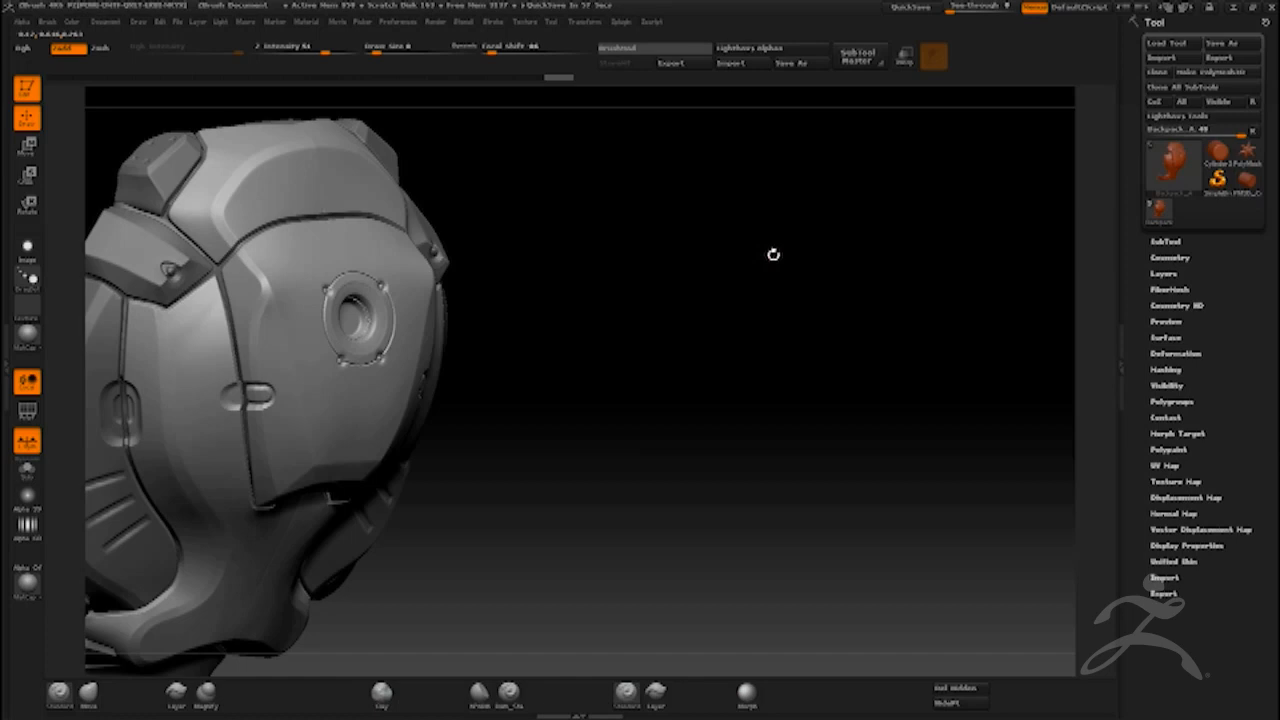
pyautogui.moveTo(40, 248)
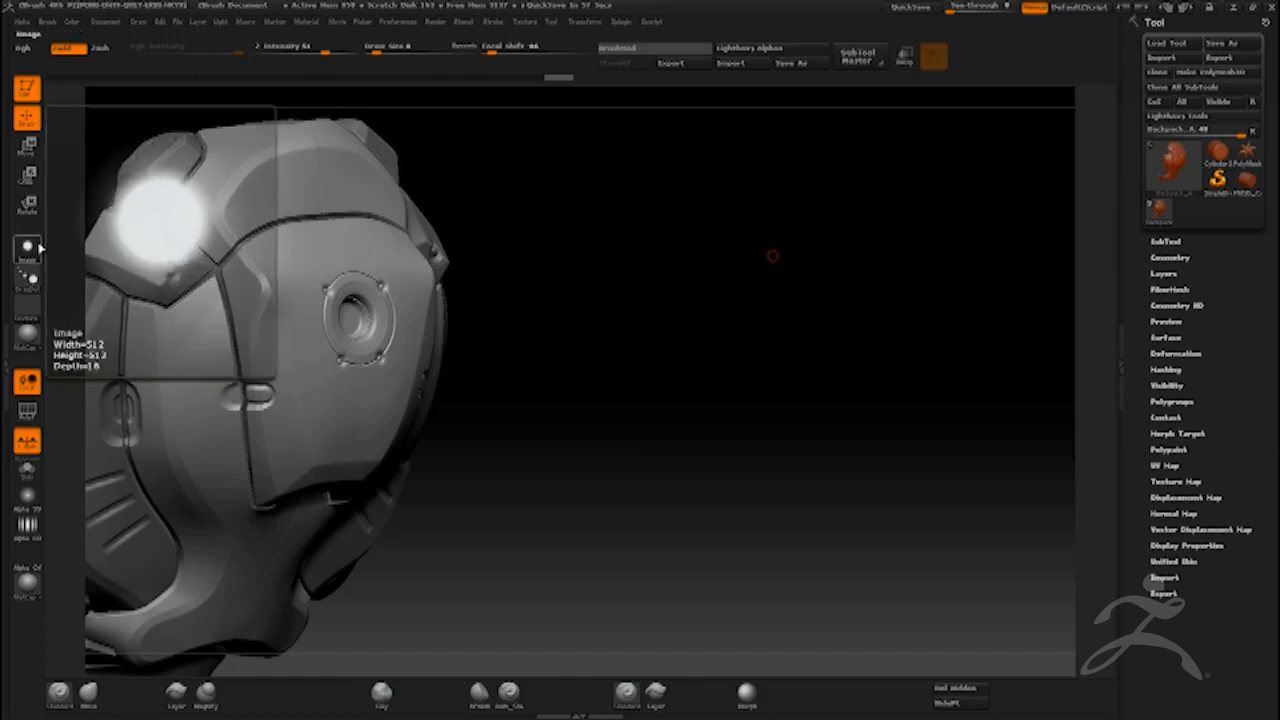
pyautogui.click(38, 248)
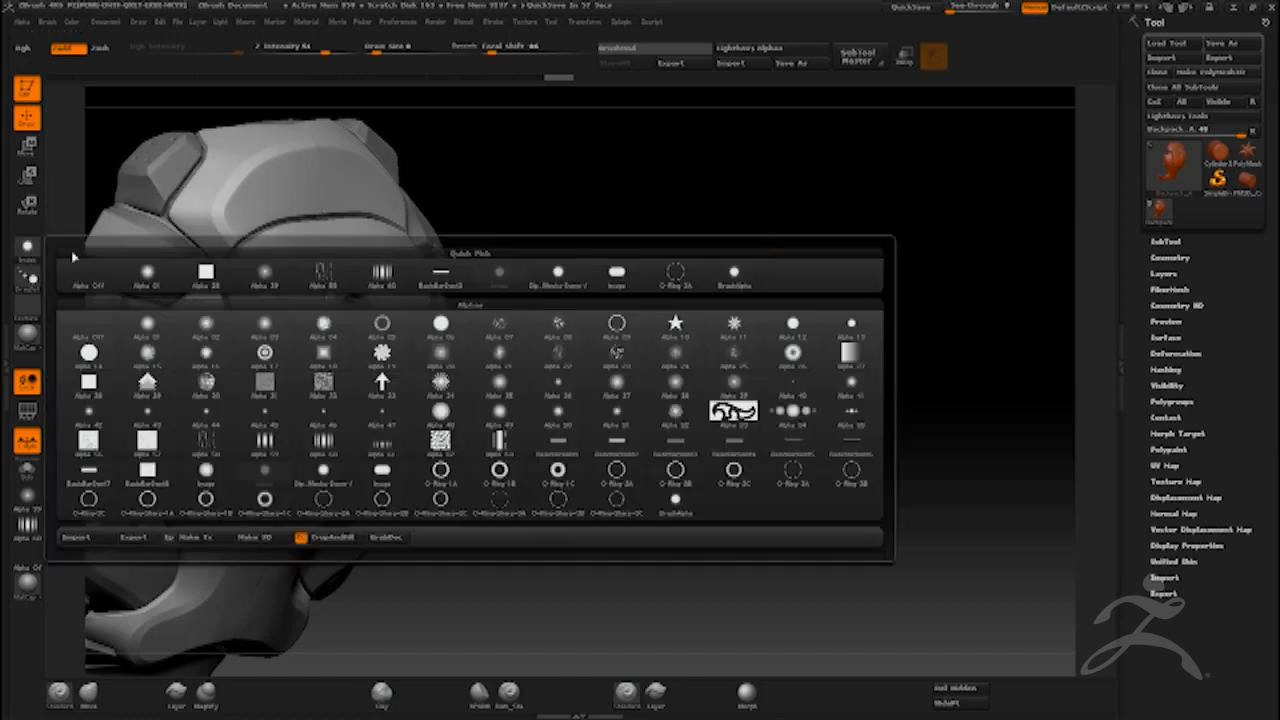
pyautogui.moveTo(441, 424)
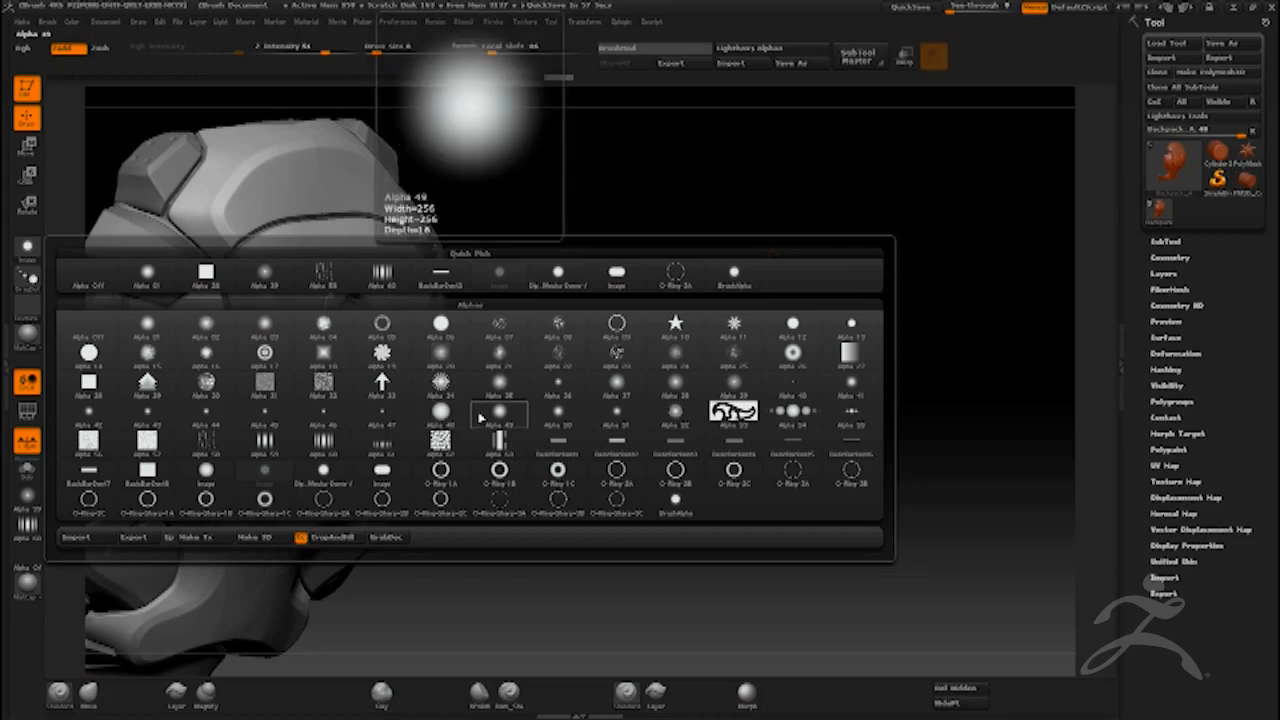
pyautogui.click(441, 424)
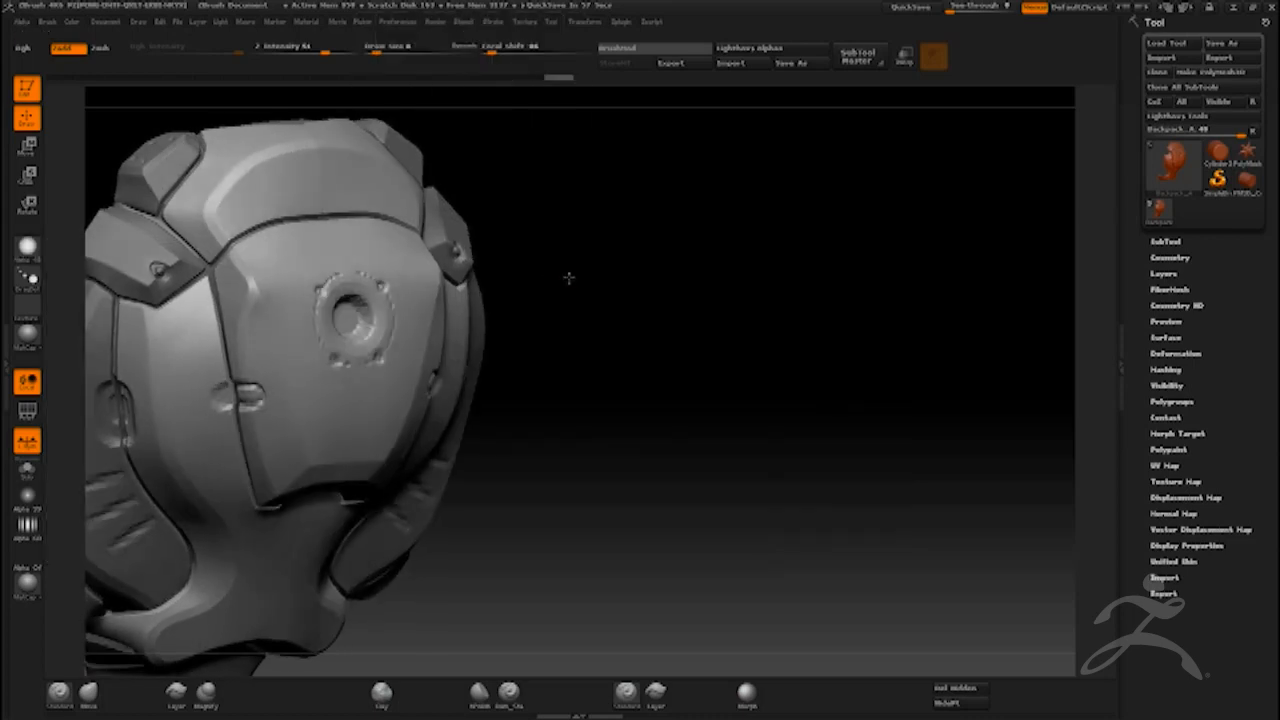
# Enlarge the brush and stamp a shallow raised disc around the concentric rings, undoing a stronger try and redoing it at Z Intensity 25.
pyautogui.press(']')
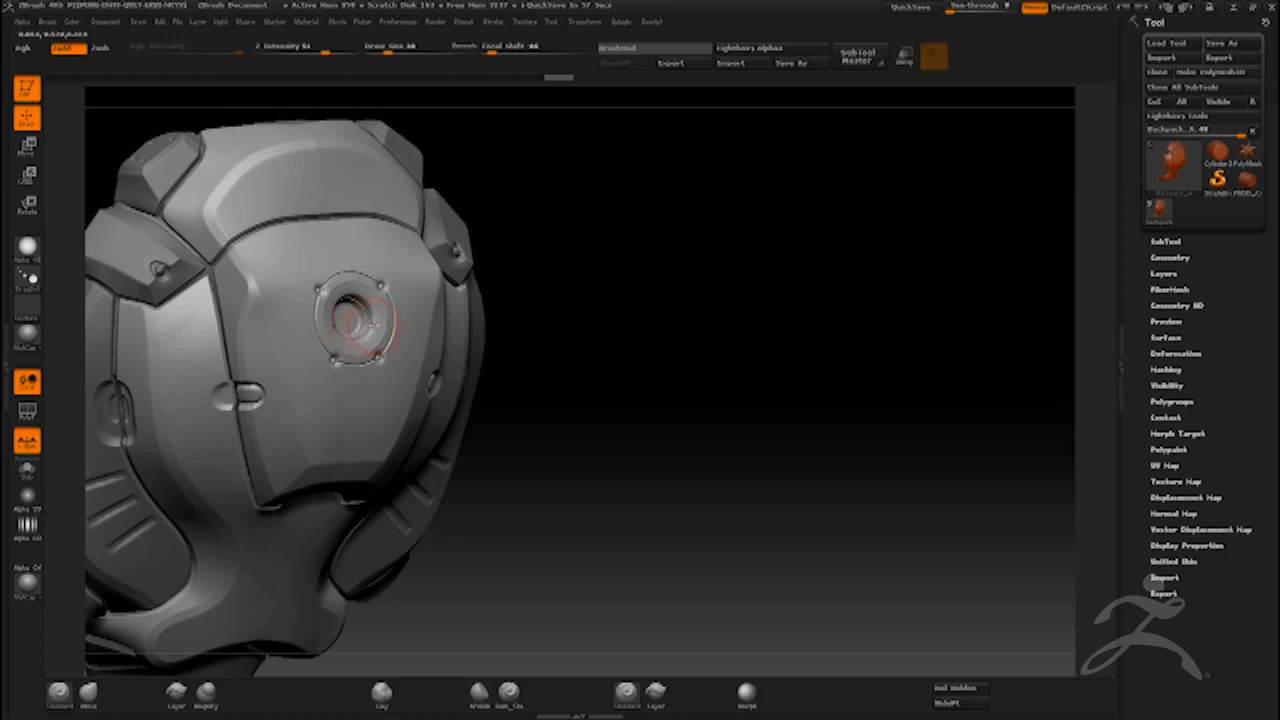
pyautogui.moveTo(546, 309); pyautogui.dragTo(610, 305)
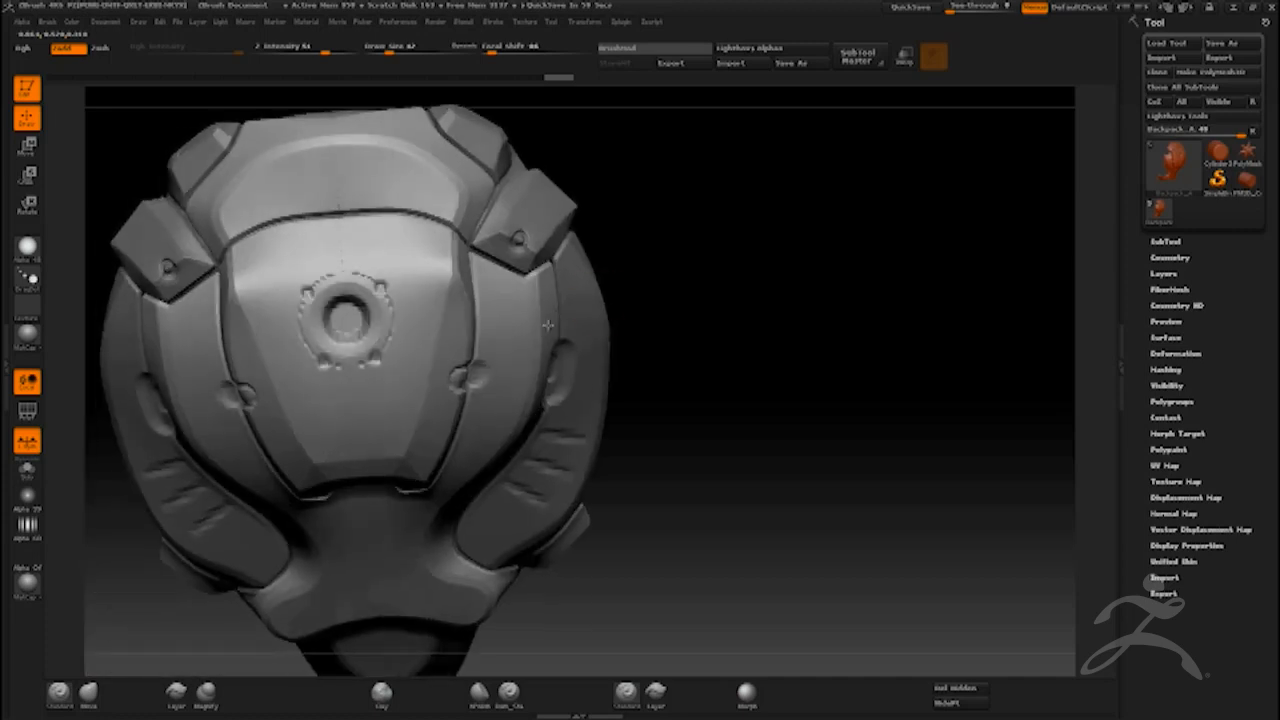
pyautogui.moveTo(703, 307); pyautogui.dragTo(728, 272)
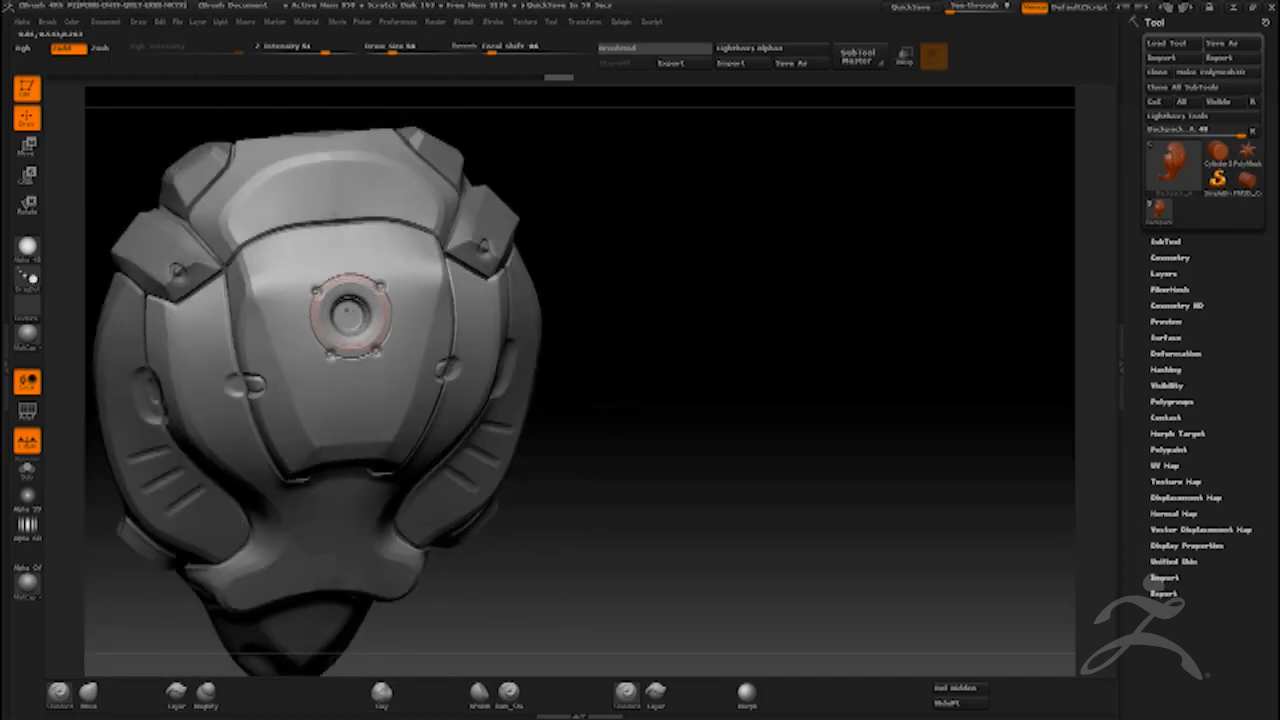
pyautogui.press(']')
pyautogui.press(']')
pyautogui.moveTo(352, 316); pyautogui.dragTo(351, 316)
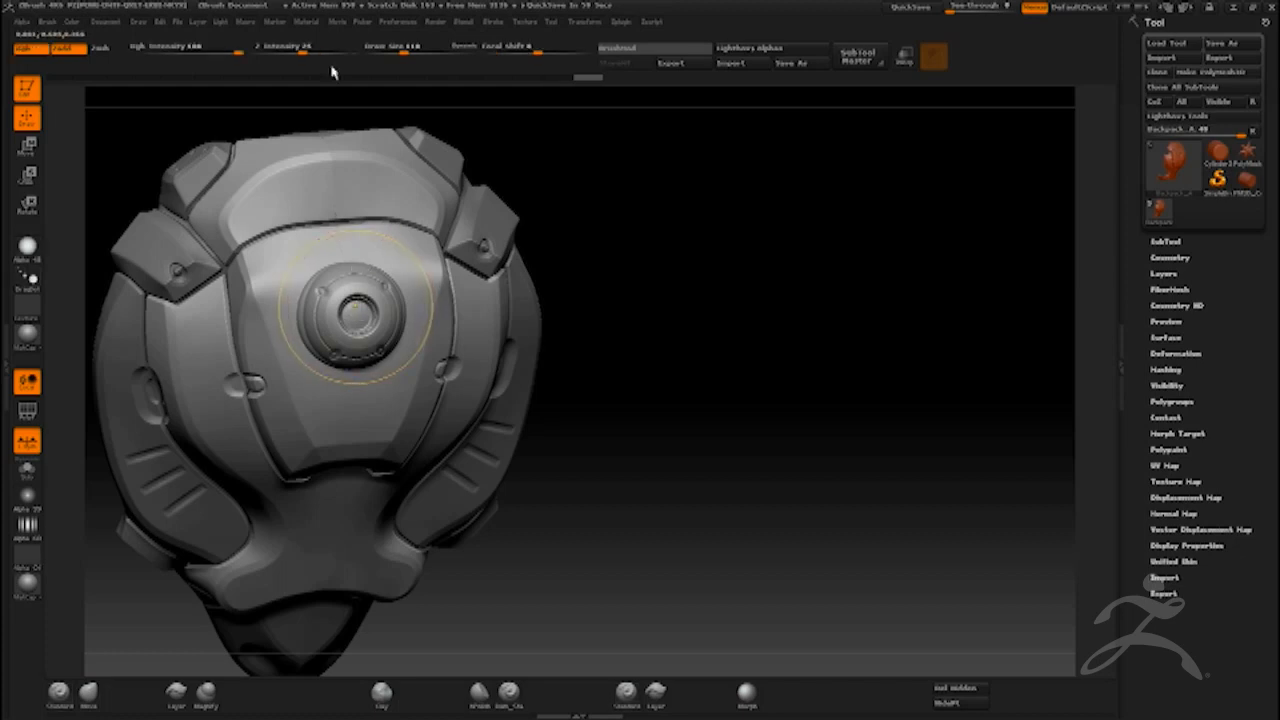
pyautogui.hotkey('ctrl', 'z')
pyautogui.moveTo(351, 314); pyautogui.dragTo(351, 317)
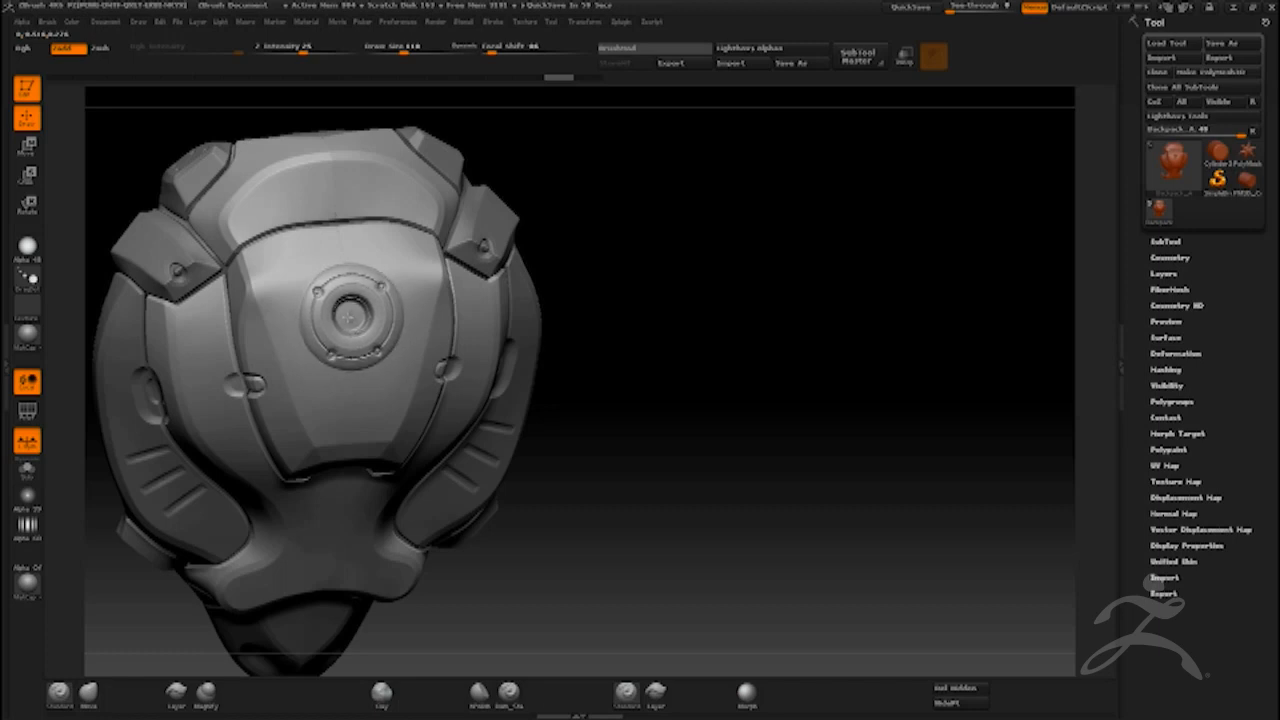
pyautogui.moveTo(350, 317); pyautogui.dragTo(350, 316)
pyautogui.moveTo(715, 241); pyautogui.dragTo(640, 206)
pyautogui.moveTo(348, 317); pyautogui.dragTo(348, 317)
# Shrink the brush considerably for small round stamps on the upper panel.
pyautogui.moveTo(657, 228); pyautogui.dragTo(680, 226)
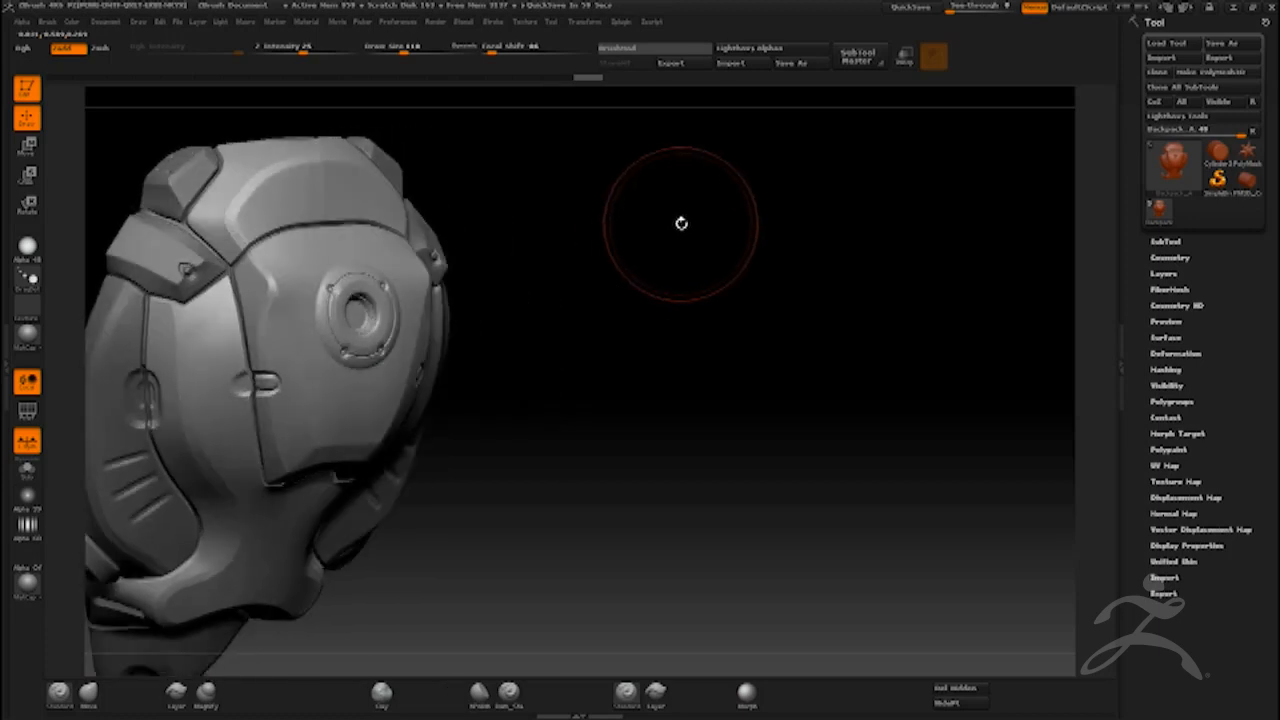
pyautogui.moveTo(681, 223)
pyautogui.mouseDown()
pyautogui.moveTo(543, 274)
pyautogui.moveTo(535, 242)
pyautogui.mouseUp()
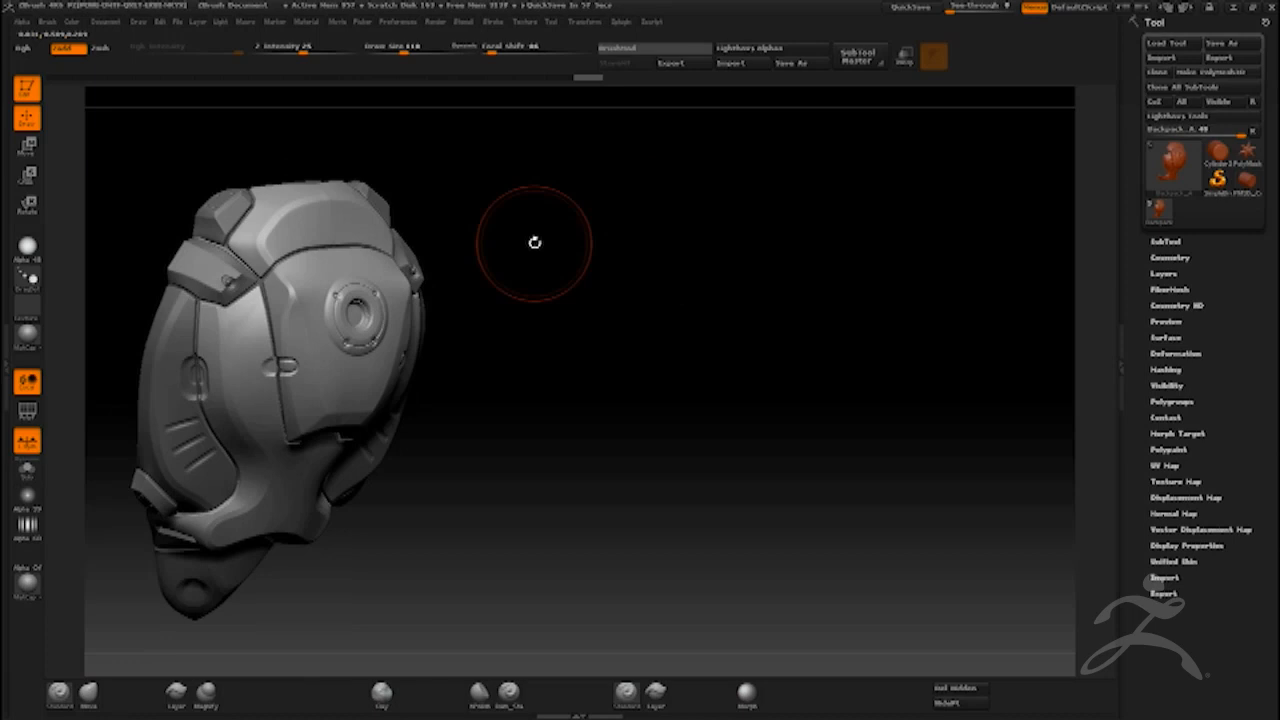
pyautogui.moveTo(560, 306)
pyautogui.mouseDown()
pyautogui.moveTo(577, 314)
pyautogui.moveTo(598, 273)
pyautogui.mouseUp()
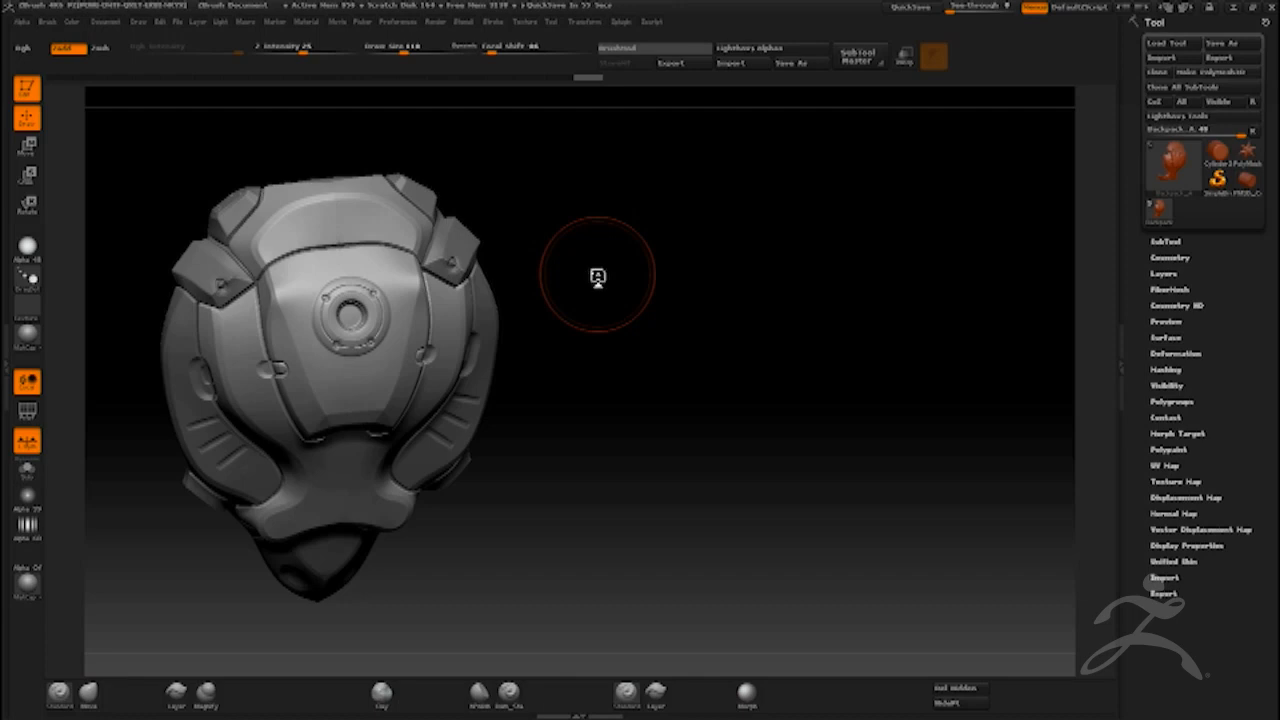
pyautogui.moveTo(598, 275); pyautogui.dragTo(663, 255)
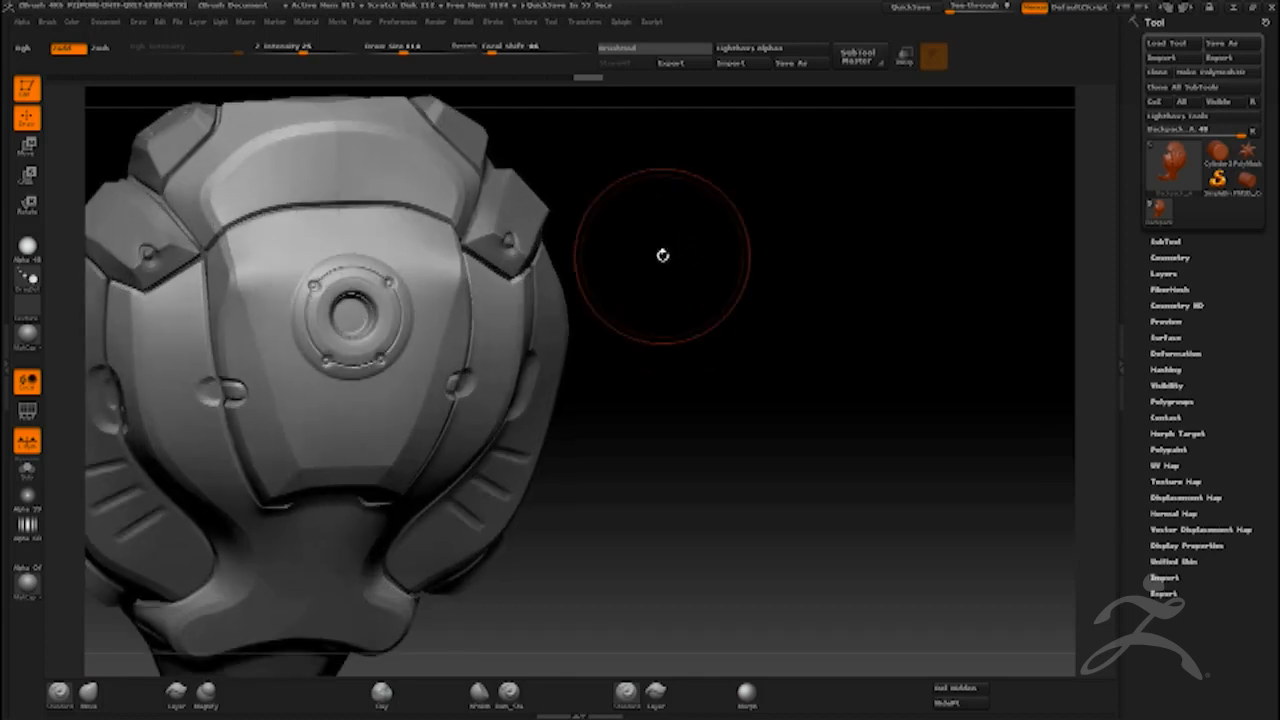
pyautogui.press('[')
pyautogui.press('[')
pyautogui.press('[')
pyautogui.press('[')
pyautogui.press('[')
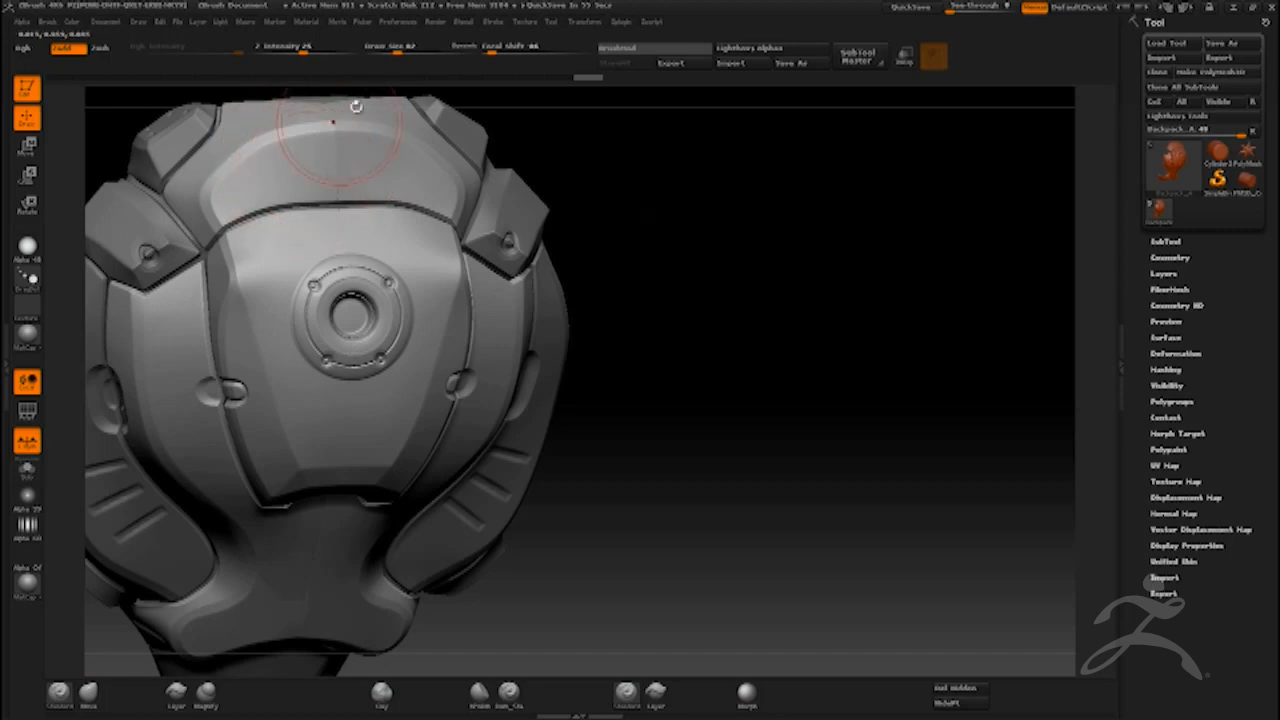
pyautogui.press('[')
pyautogui.press('[')
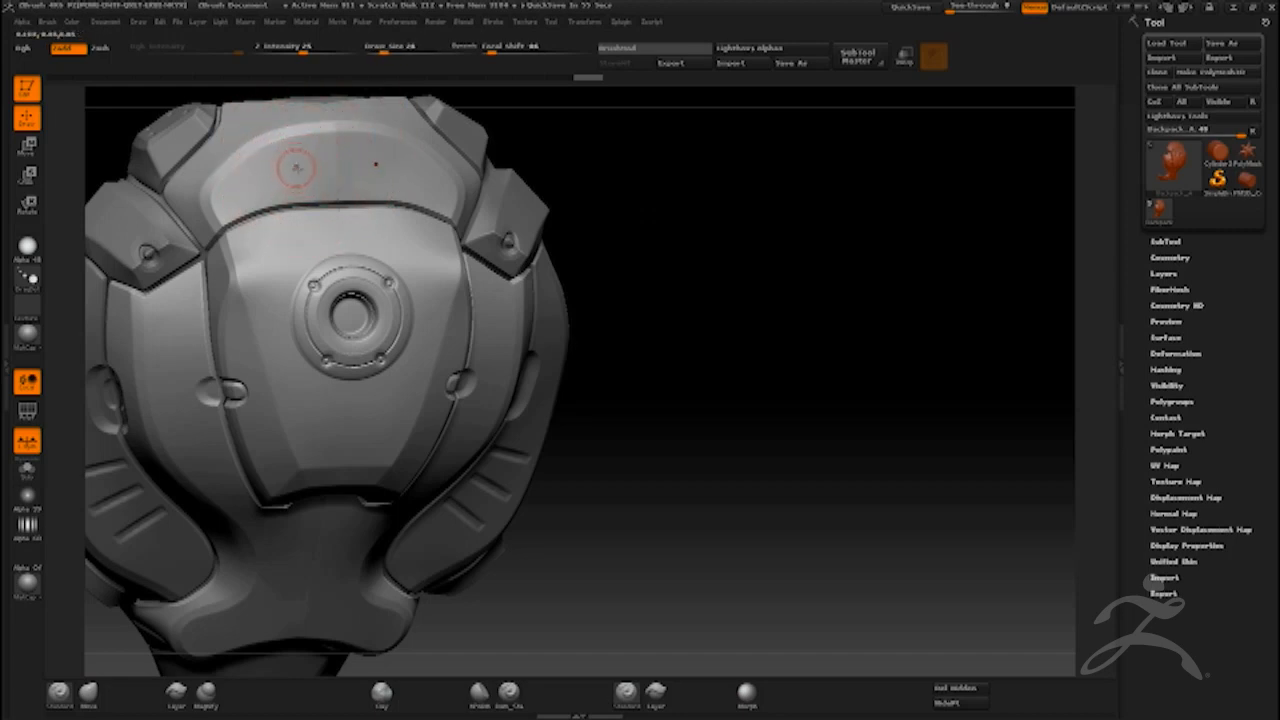
pyautogui.click(297, 165)
pyautogui.click(375, 161)
pyautogui.hotkey('ctrl', 'z')
pyautogui.hotkey('ctrl', 'z')
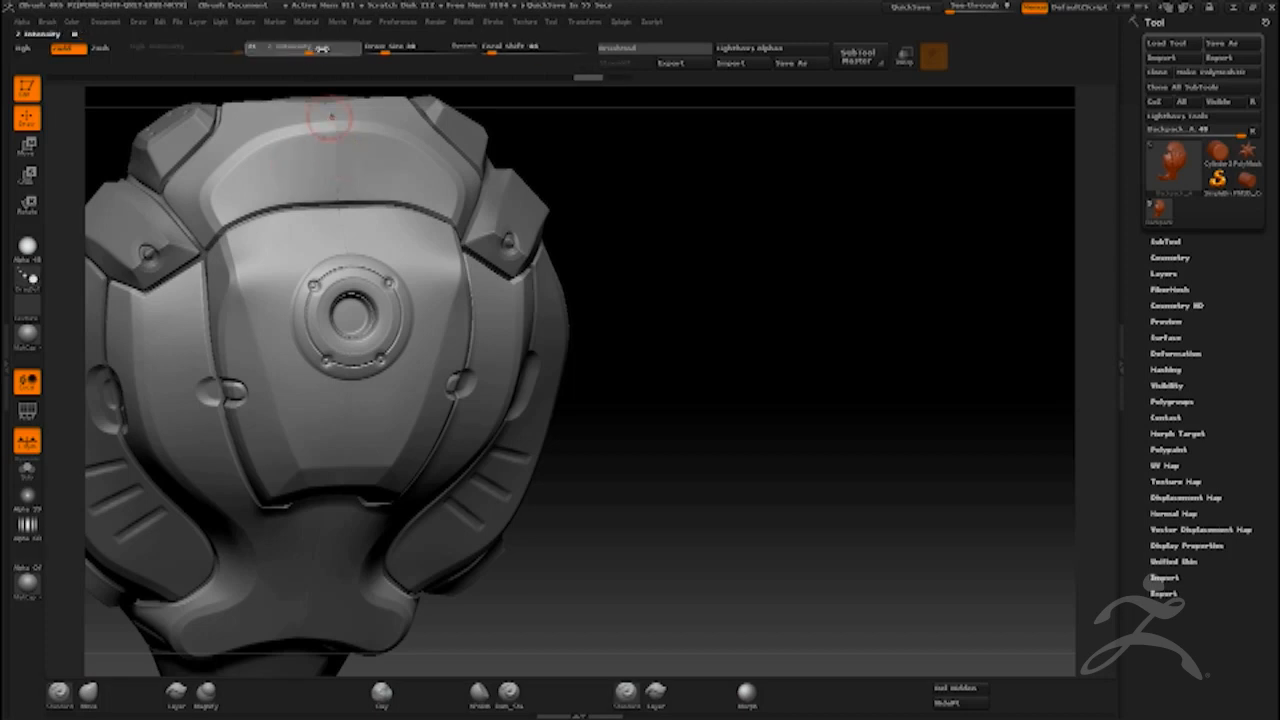
# Stamp a mirrored pair of small round discs on the upper panel with a higher Z Intensity.
pyautogui.click(295, 163)
pyautogui.click(377, 160)
pyautogui.moveTo(294, 164); pyautogui.dragTo(290, 165)
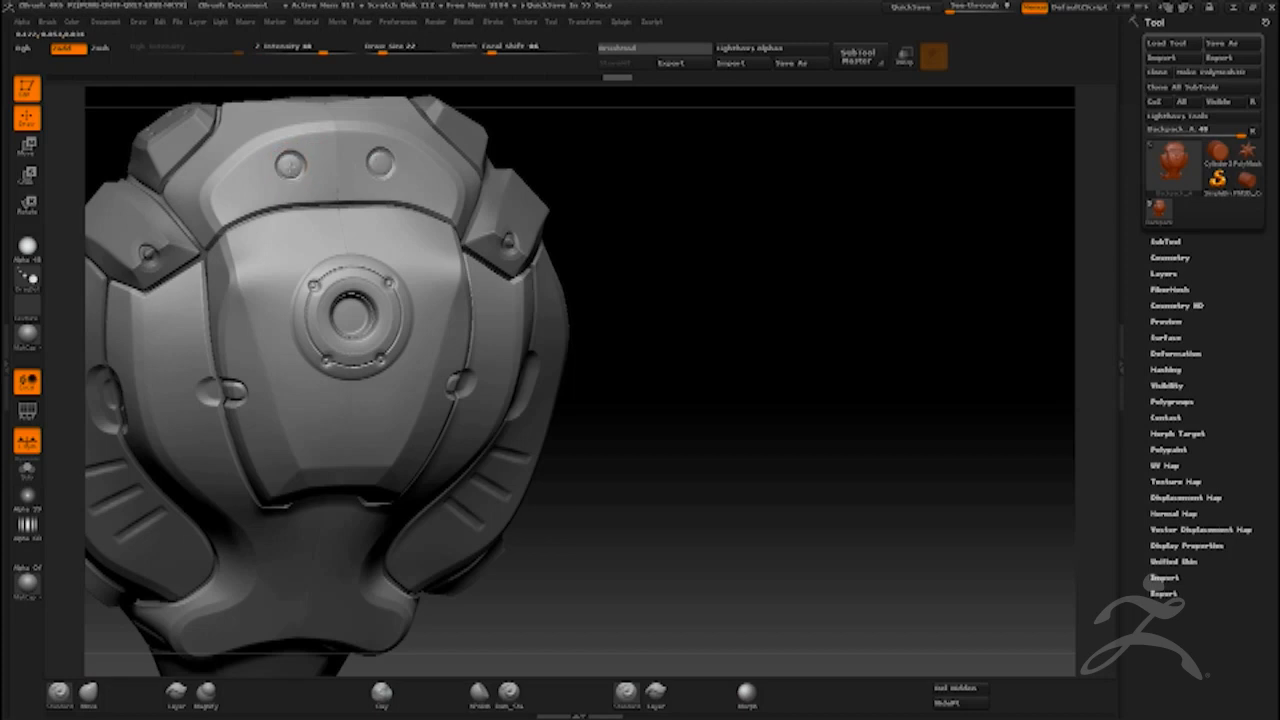
pyautogui.click(290, 165)
pyautogui.moveTo(630, 157)
pyautogui.mouseDown()
pyautogui.moveTo(603, 155)
pyautogui.moveTo(665, 158)
pyautogui.mouseUp()
# Switch to the Move brush, lower its Focal Shift below zero and set the stroke to Freehand.
pyautogui.click(90, 695)
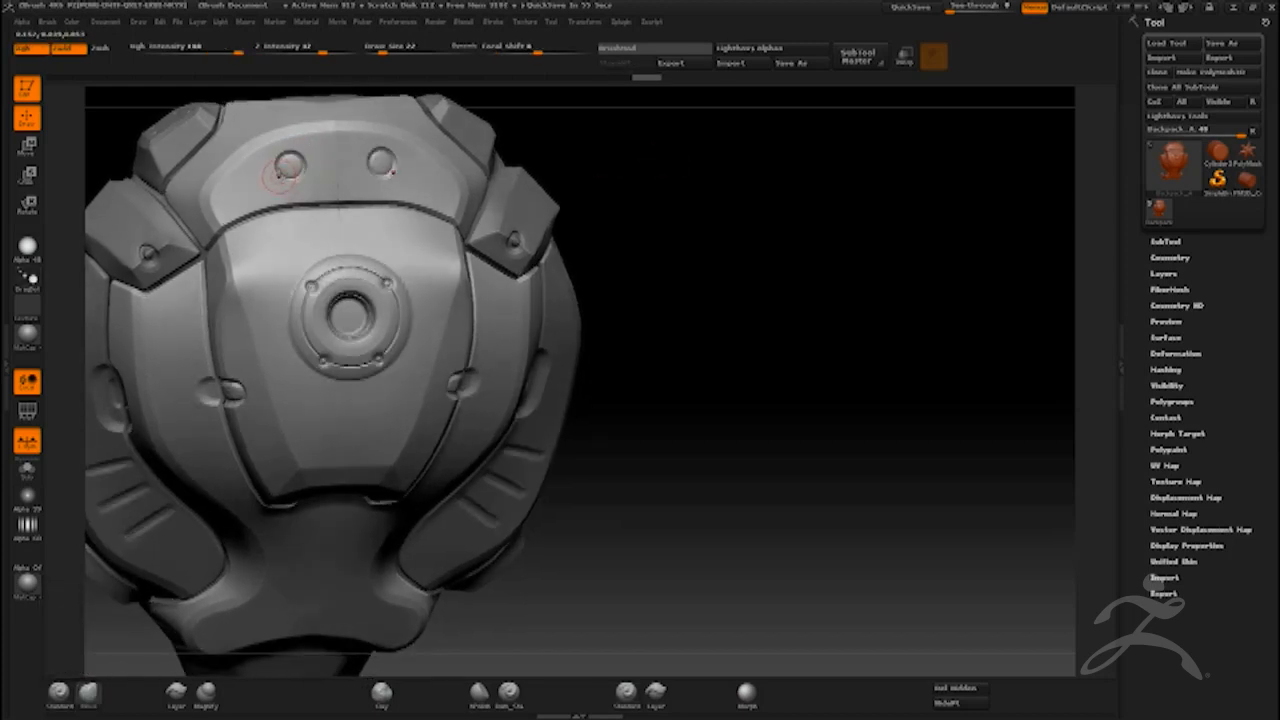
pyautogui.moveTo(536, 46); pyautogui.dragTo(516, 46)
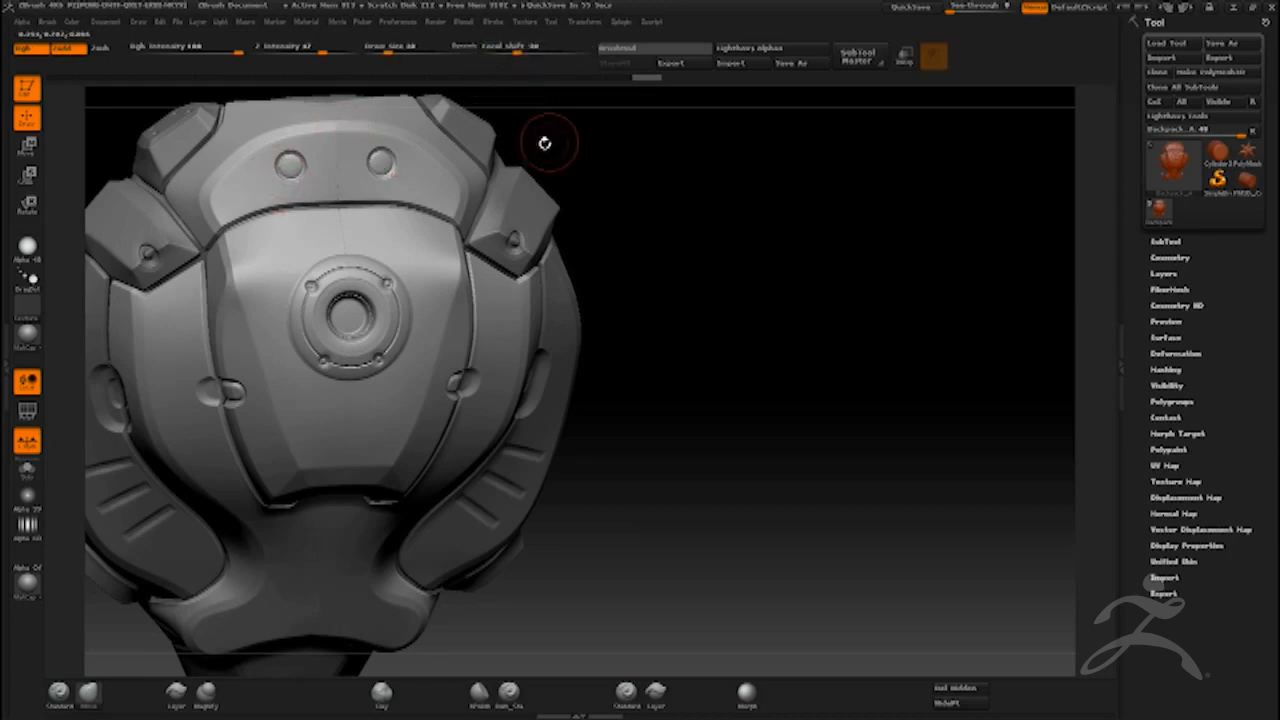
pyautogui.click(27, 278)
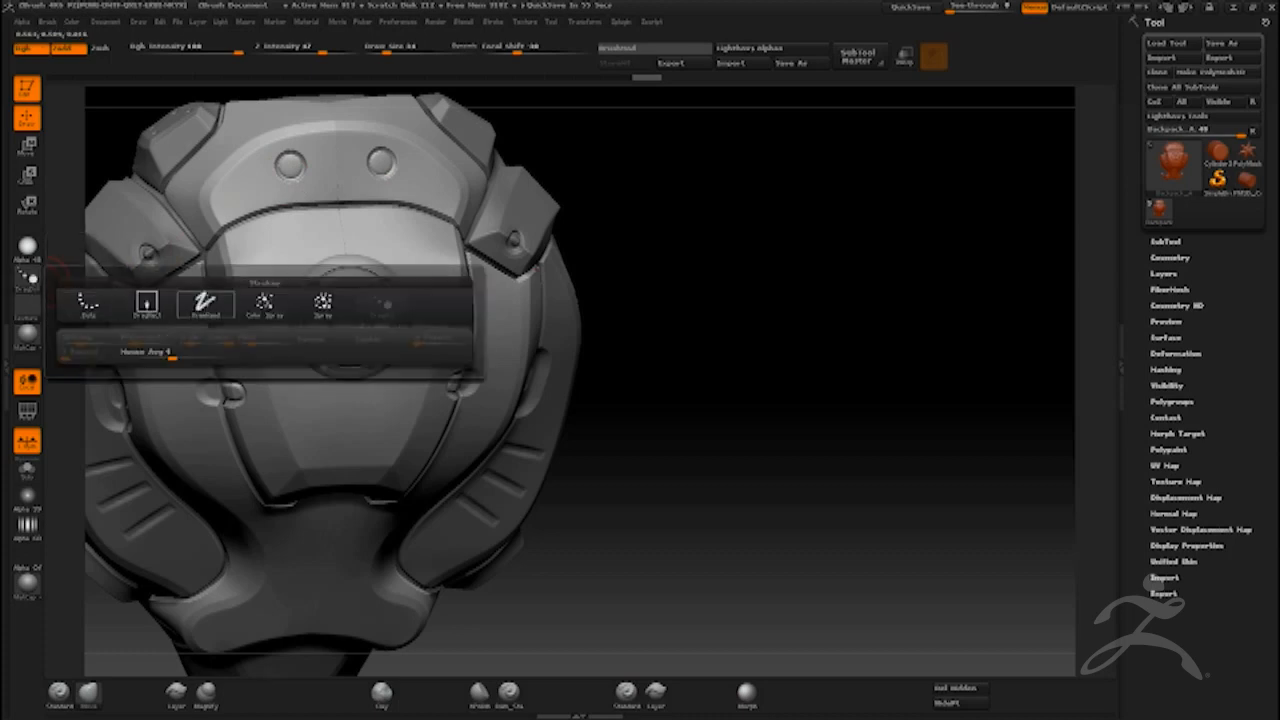
pyautogui.click(206, 300)
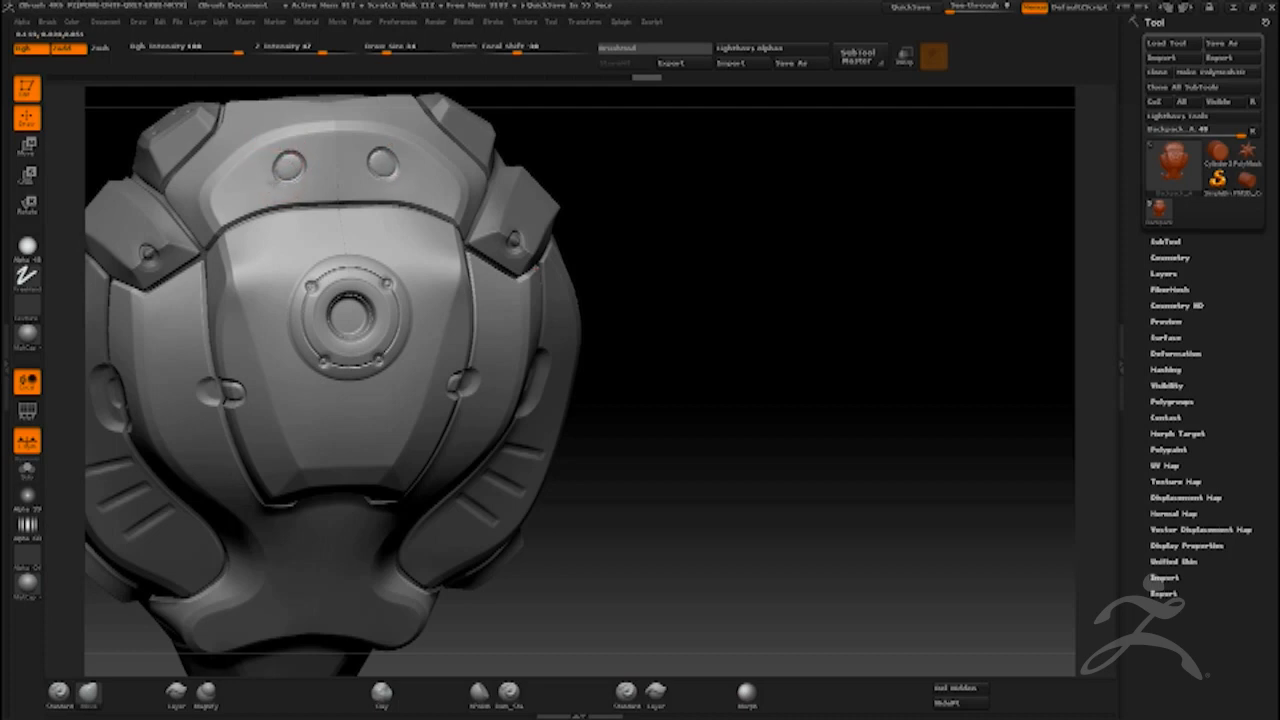
# Reshape the mirrored round discs on the upper panel into slightly egg-shaped ovals, undoing one stroke along the way.
pyautogui.moveTo(664, 152)
pyautogui.mouseDown()
pyautogui.moveTo(686, 141)
pyautogui.moveTo(677, 160)
pyautogui.mouseUp()
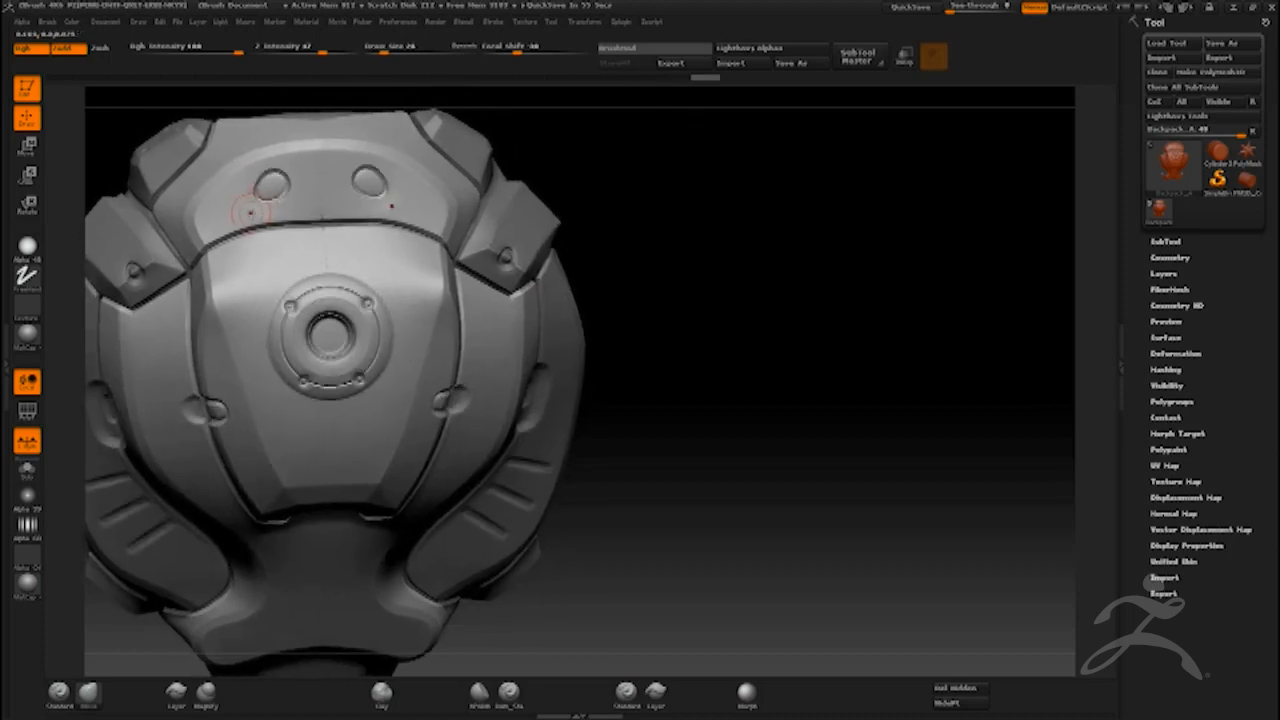
pyautogui.keyDown('shift'); pyautogui.moveTo(248, 213); pyautogui.dragTo(266, 197); pyautogui.keyUp('shift')
pyautogui.hotkey('ctrl', 'z')
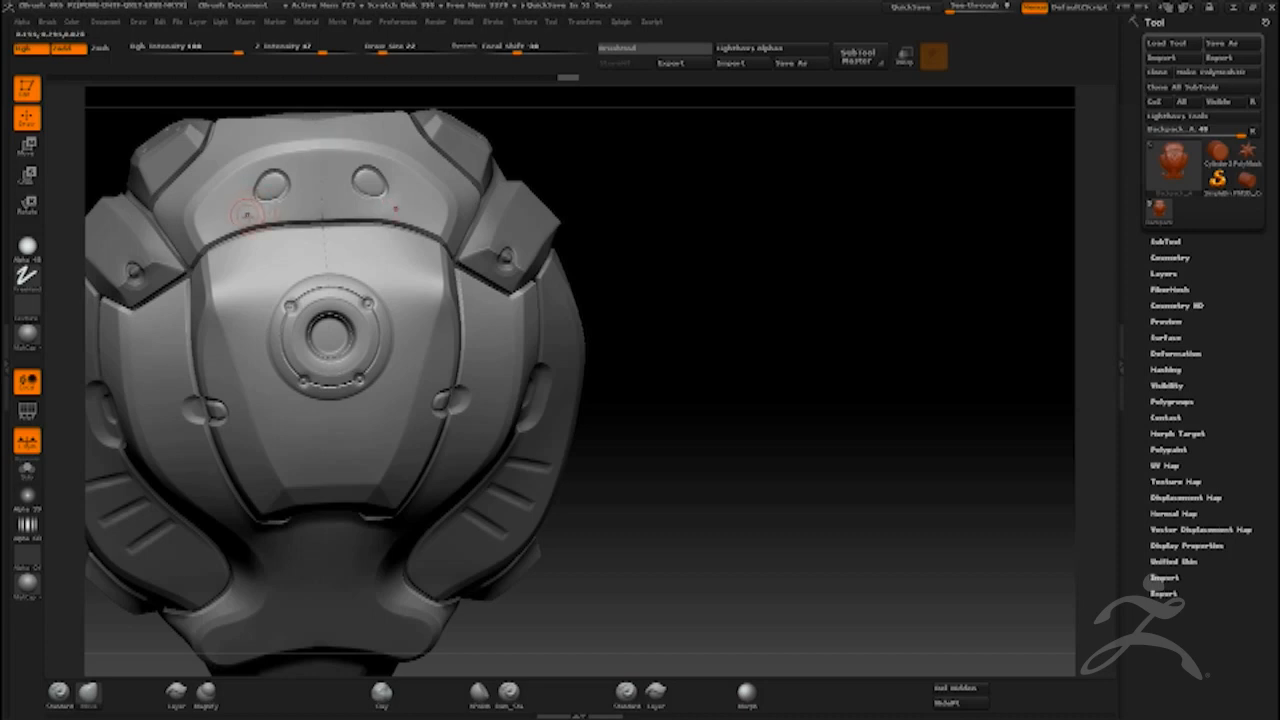
pyautogui.moveTo(654, 171); pyautogui.dragTo(271, 182)
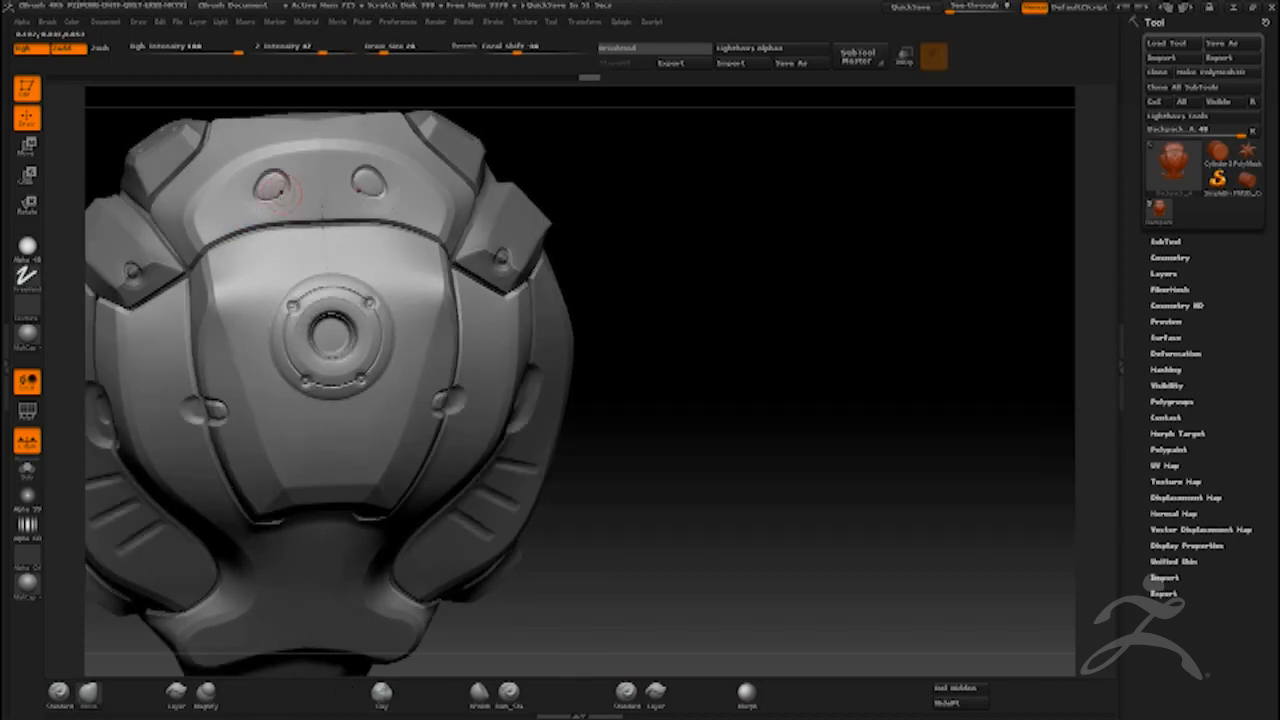
# Raise the Z Intensity slightly and switch to the Standard brush for detailing the lower lobes of the central panel.
pyautogui.moveTo(657, 346)
pyautogui.mouseDown()
pyautogui.moveTo(651, 323)
pyautogui.moveTo(218, 515)
pyautogui.mouseUp()
pyautogui.moveTo(588, 428); pyautogui.dragTo(626, 289)
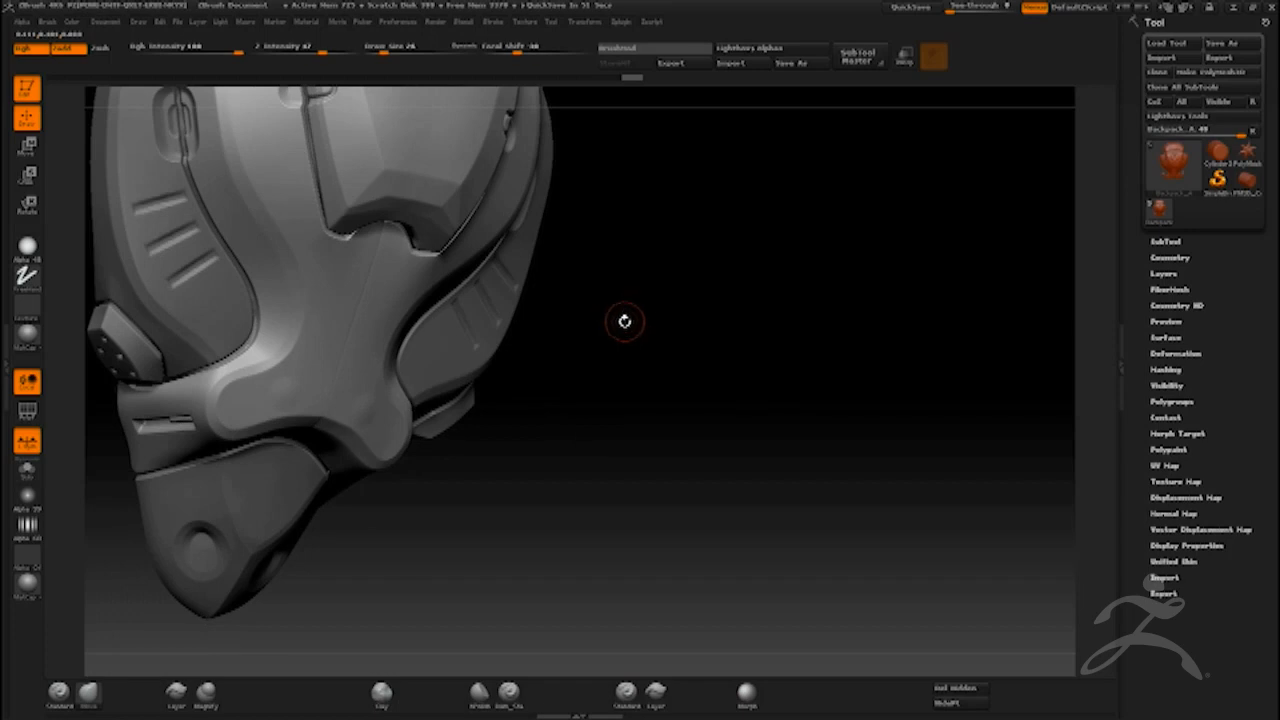
pyautogui.moveTo(620, 349); pyautogui.dragTo(614, 340)
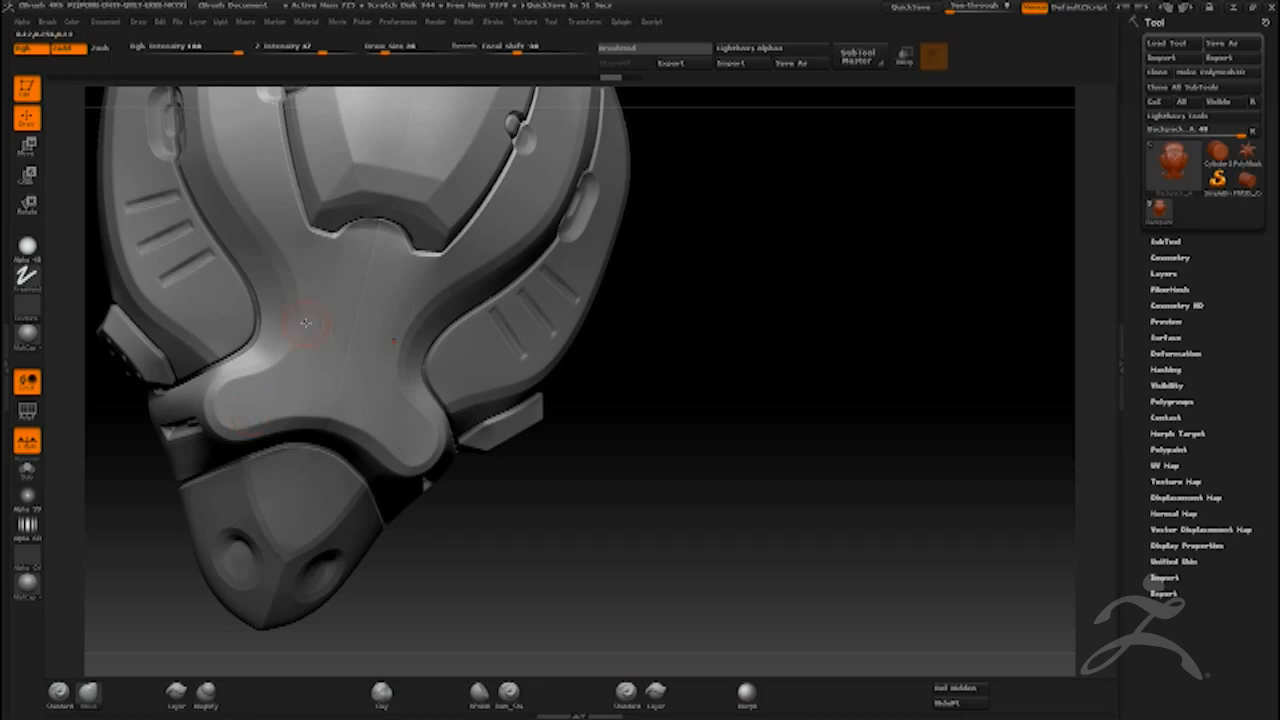
pyautogui.moveTo(324, 52); pyautogui.dragTo(329, 52)
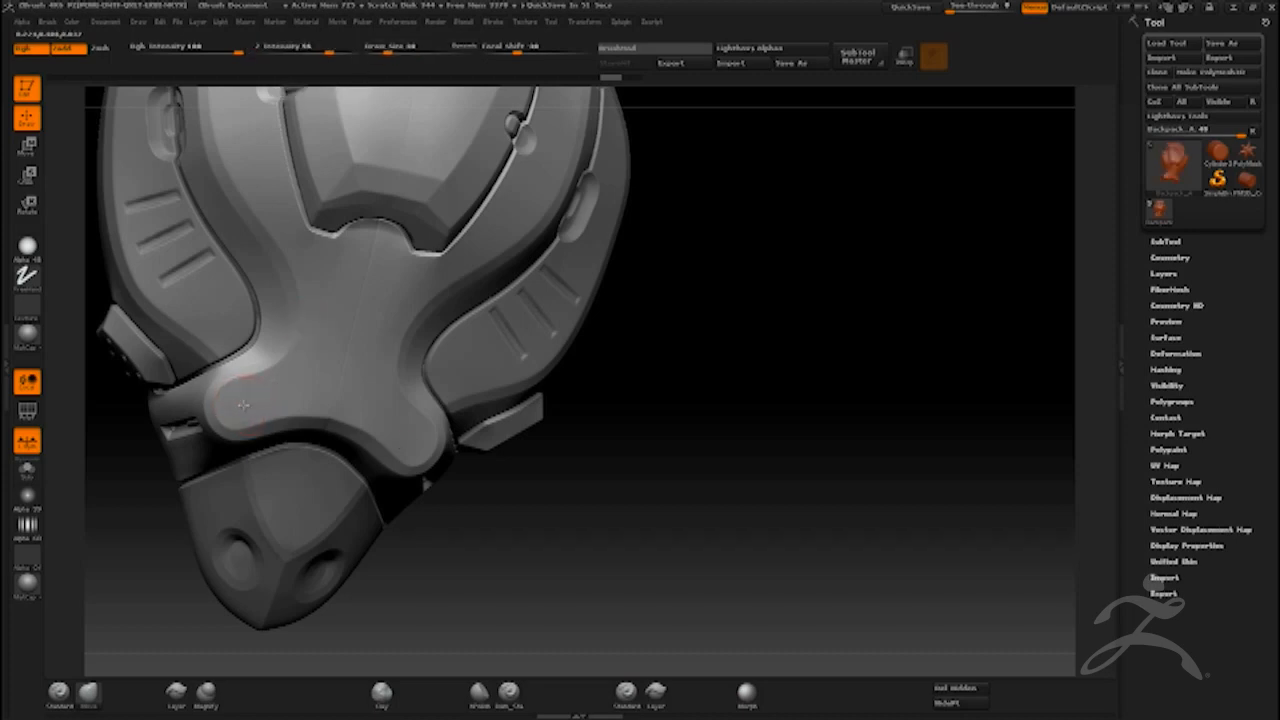
pyautogui.press('ctrl')
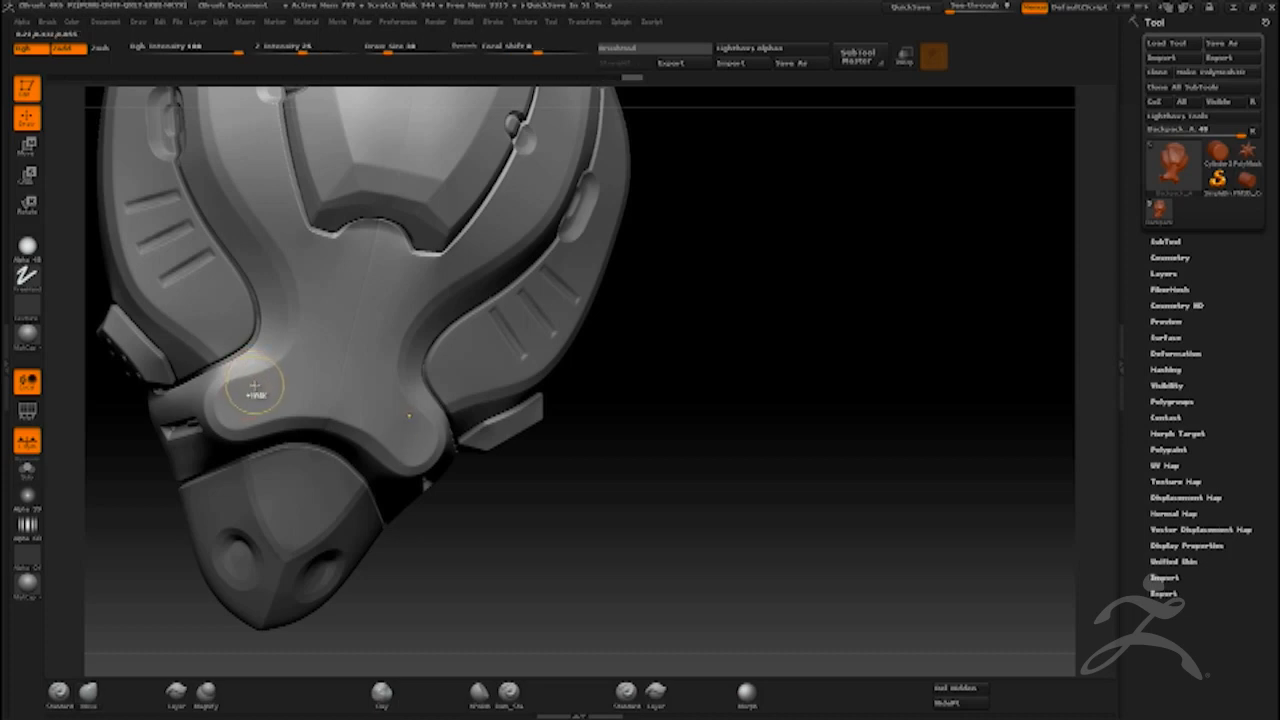
pyautogui.click(63, 698)
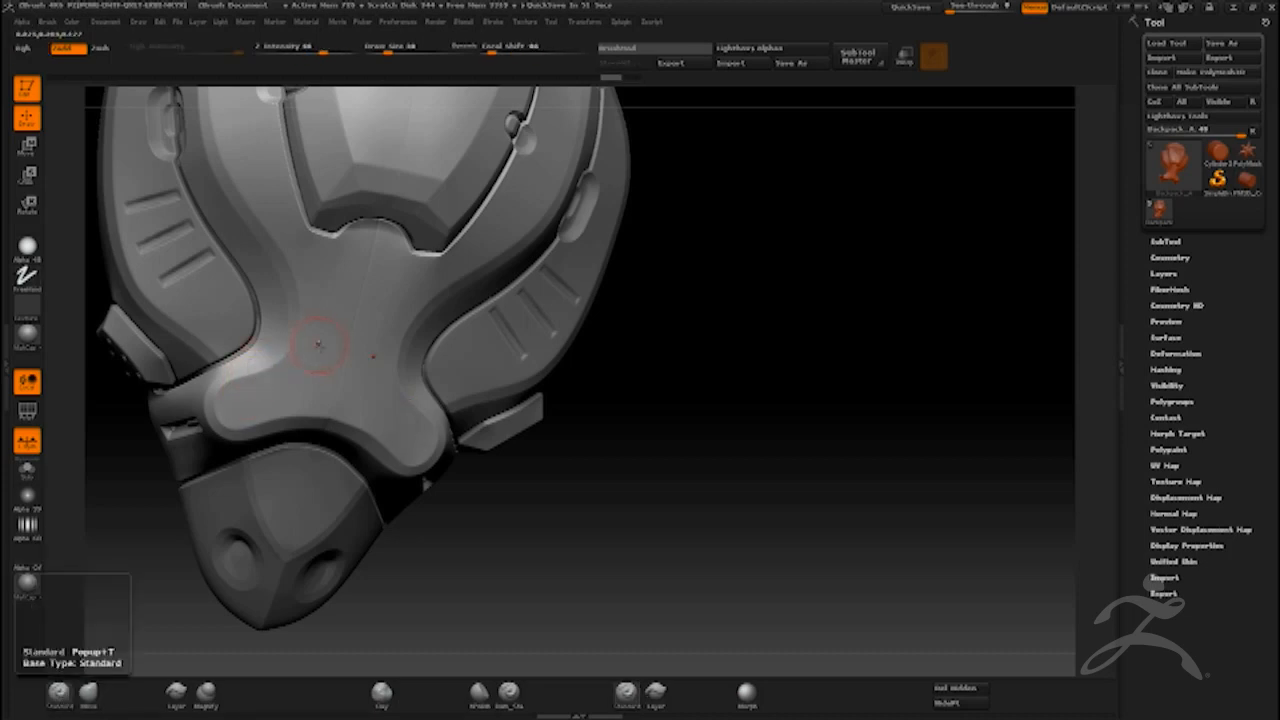
# Carve a mirrored pair of round recesses into the central panel's lower lobes and build a small raised disc inside each.
pyautogui.keyDown('alt'); pyautogui.moveTo(241, 405); pyautogui.dragTo(245, 402); pyautogui.keyUp('alt')
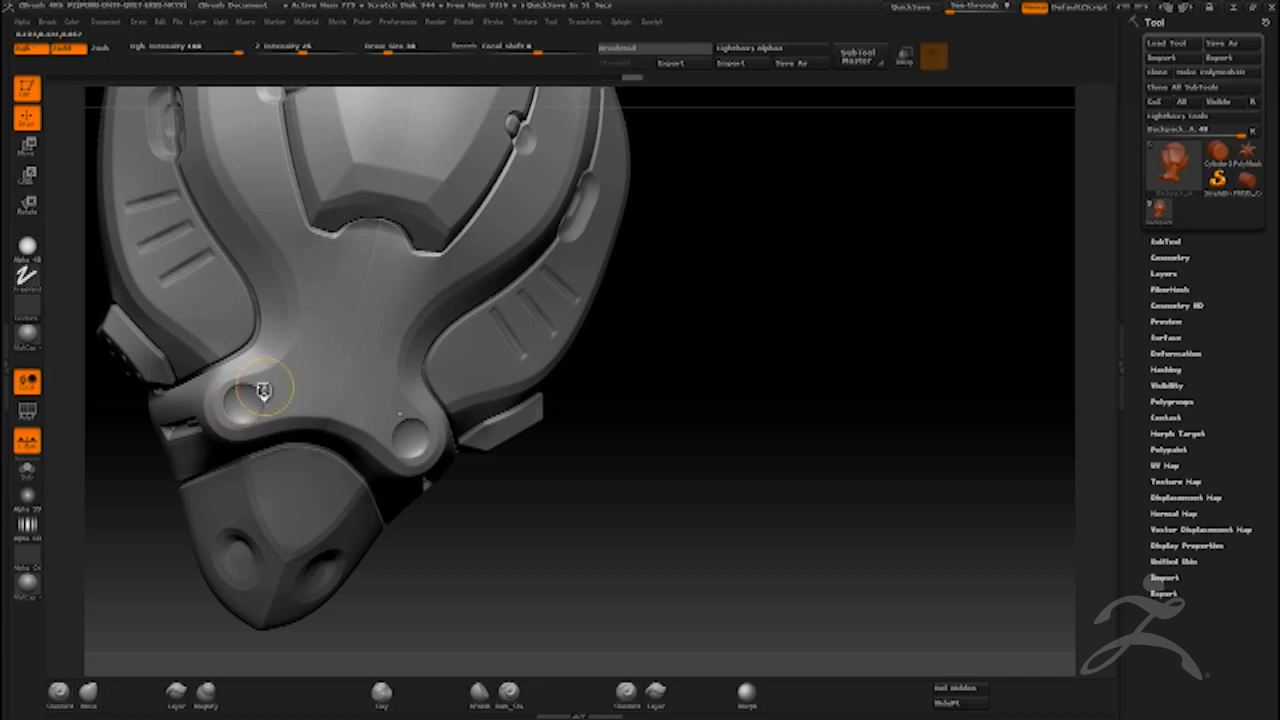
pyautogui.hotkey('ctrl', 'z')
pyautogui.moveTo(241, 405); pyautogui.dragTo(241, 403)
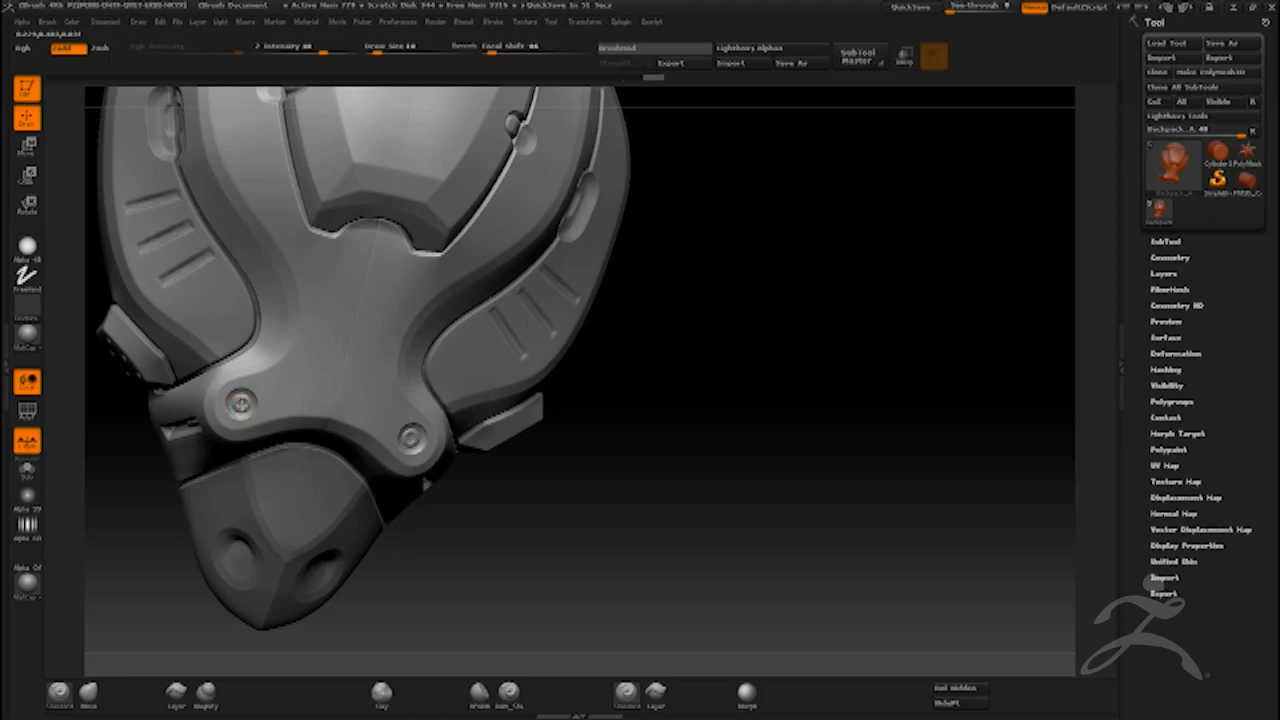
pyautogui.moveTo(241, 404); pyautogui.dragTo(242, 402)
pyautogui.moveTo(684, 354); pyautogui.dragTo(690, 350)
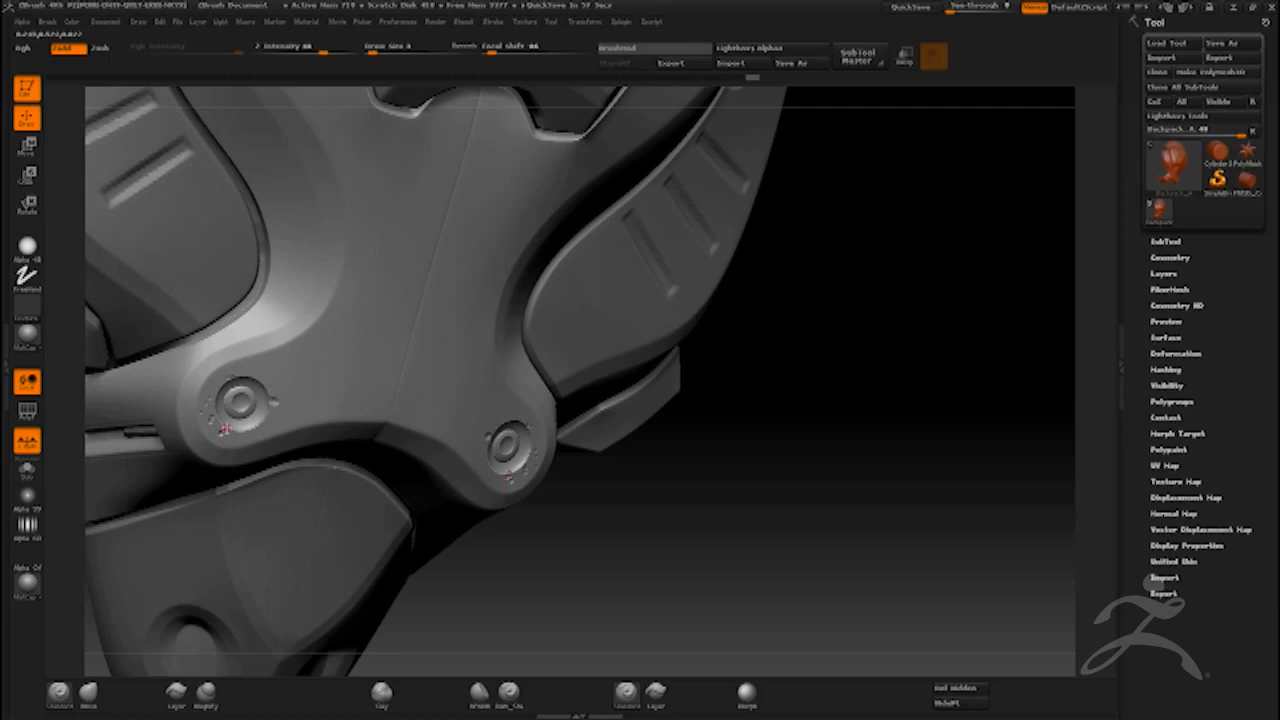
pyautogui.keyDown('alt'); pyautogui.moveTo(870, 359); pyautogui.dragTo(883, 284); pyautogui.keyUp('alt')
pyautogui.moveTo(747, 264); pyautogui.dragTo(680, 270)
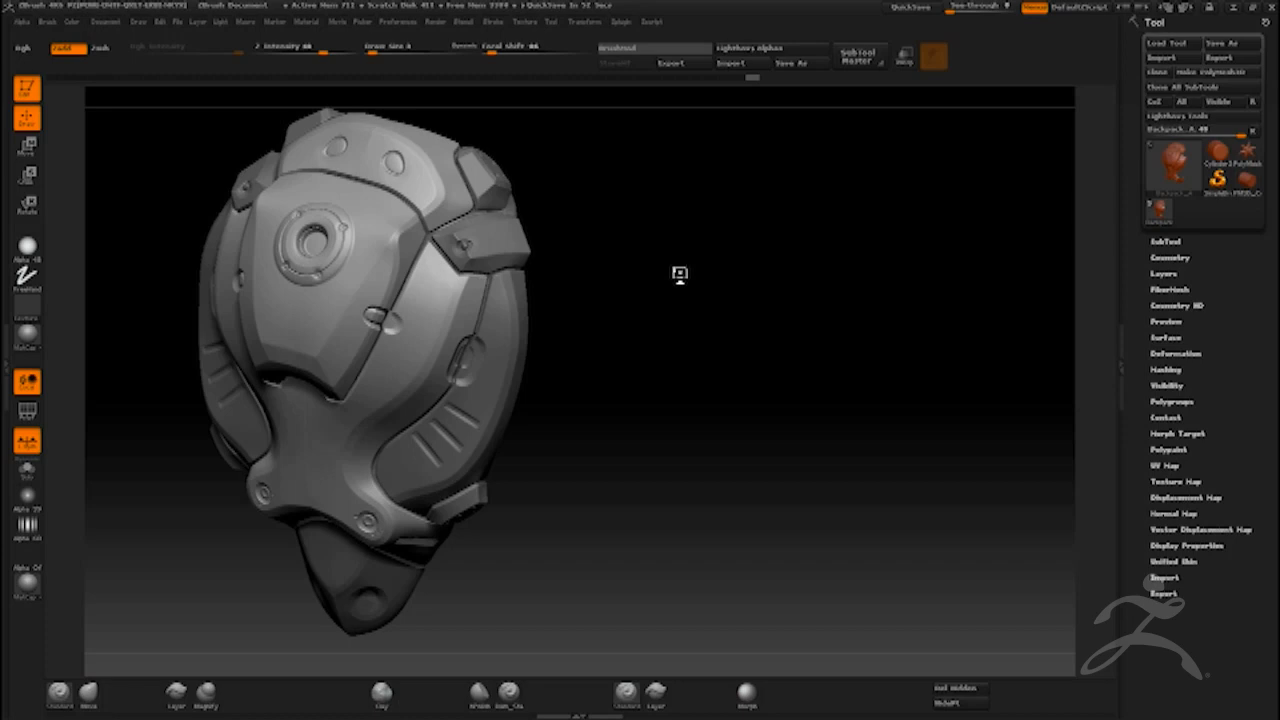
# Stamp a thin straight seam down the centre line of the central panel and the narrow waist below, using a bar alpha with DragRect.
pyautogui.keyDown('shift'); pyautogui.moveTo(686, 286); pyautogui.dragTo(698, 276); pyautogui.keyUp('shift')
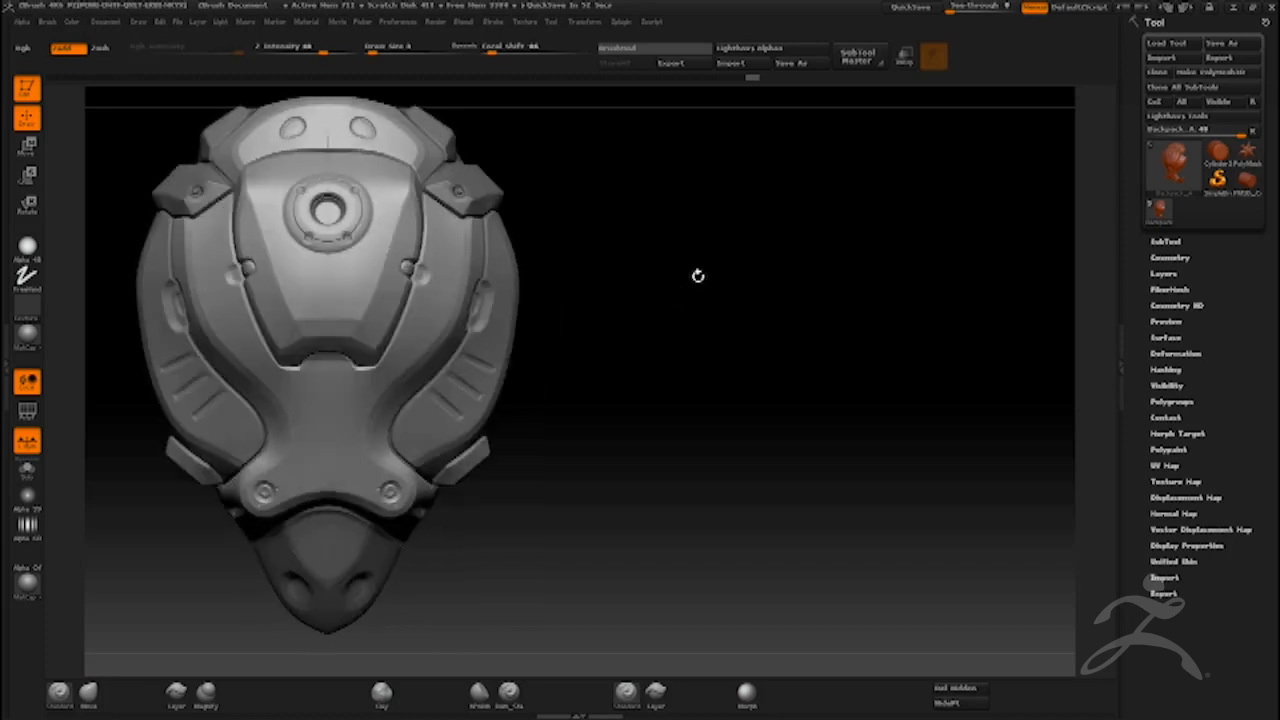
pyautogui.click(27, 245)
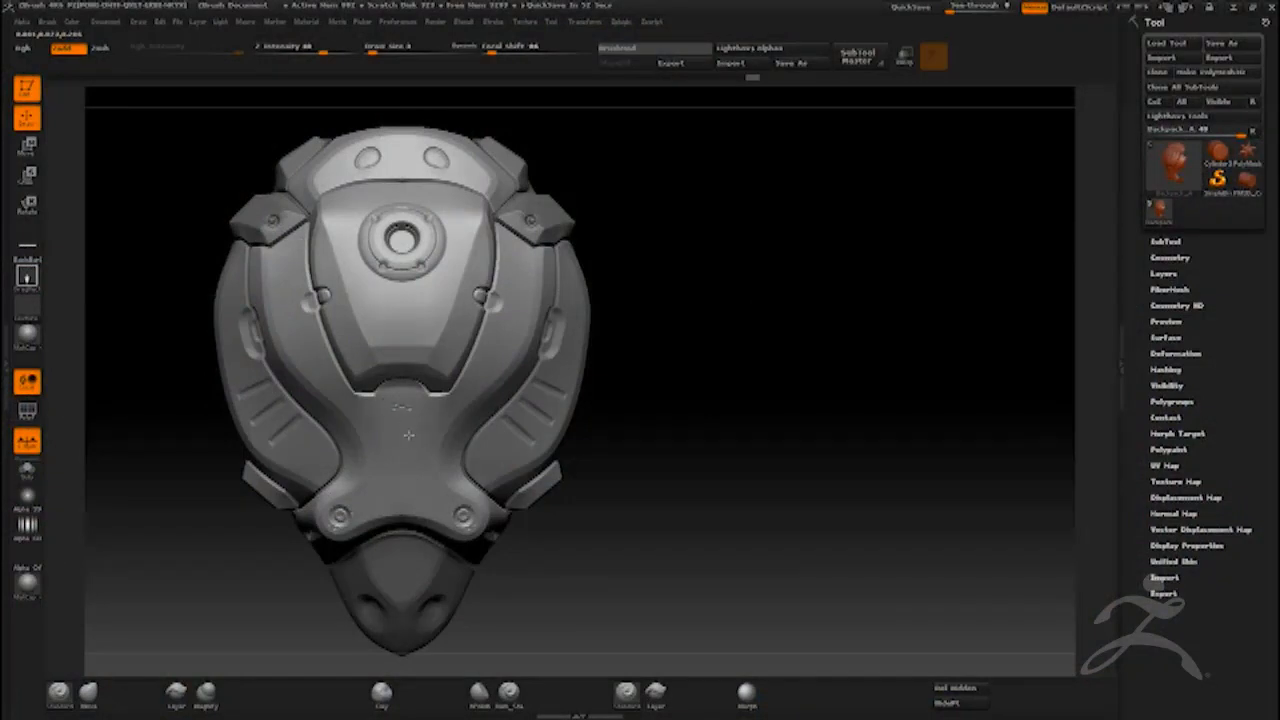
pyautogui.moveTo(408, 435); pyautogui.dragTo(484, 408)
pyautogui.moveTo(752, 228); pyautogui.dragTo(634, 275)
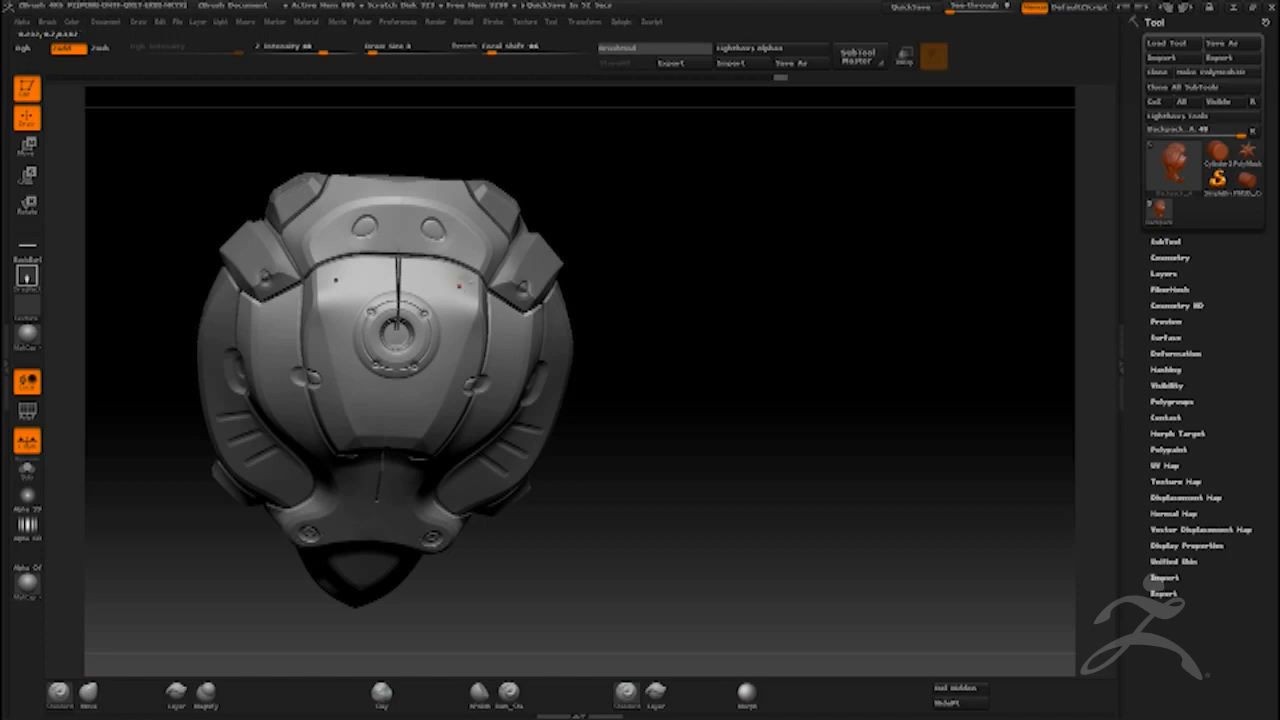
pyautogui.moveTo(683, 203); pyautogui.dragTo(626, 271)
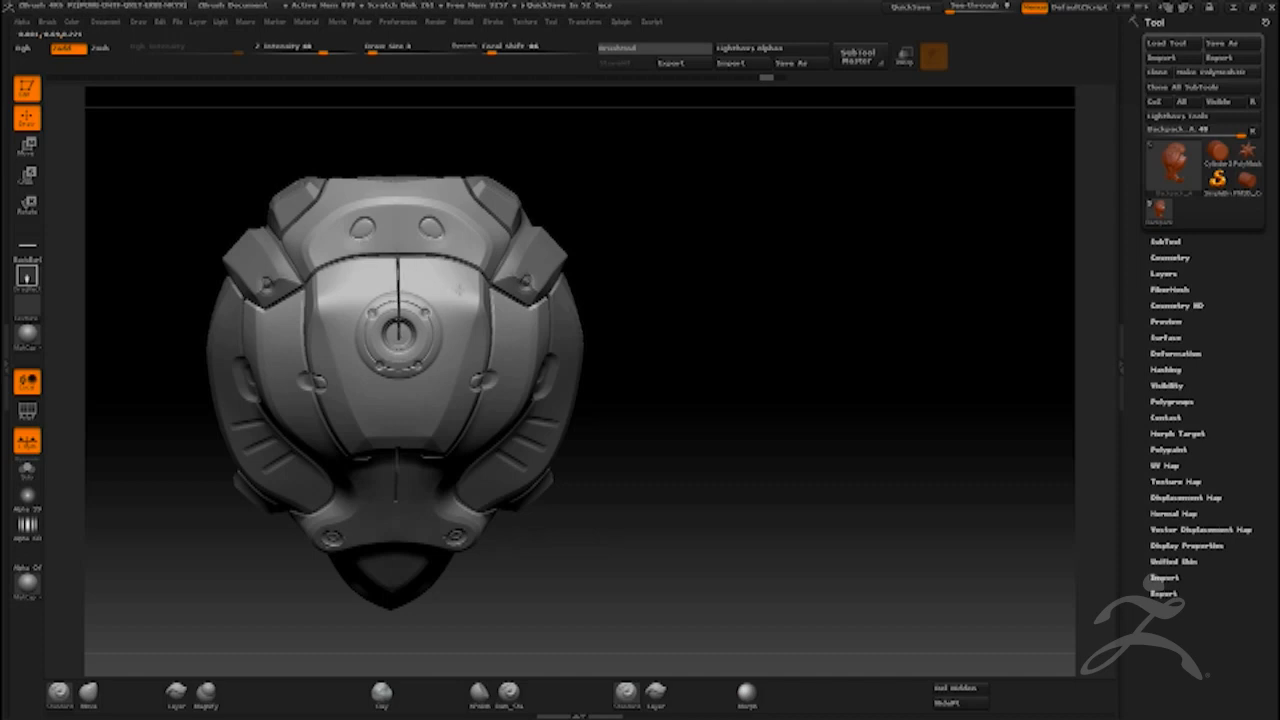
pyautogui.moveTo(686, 251); pyautogui.dragTo(703, 187)
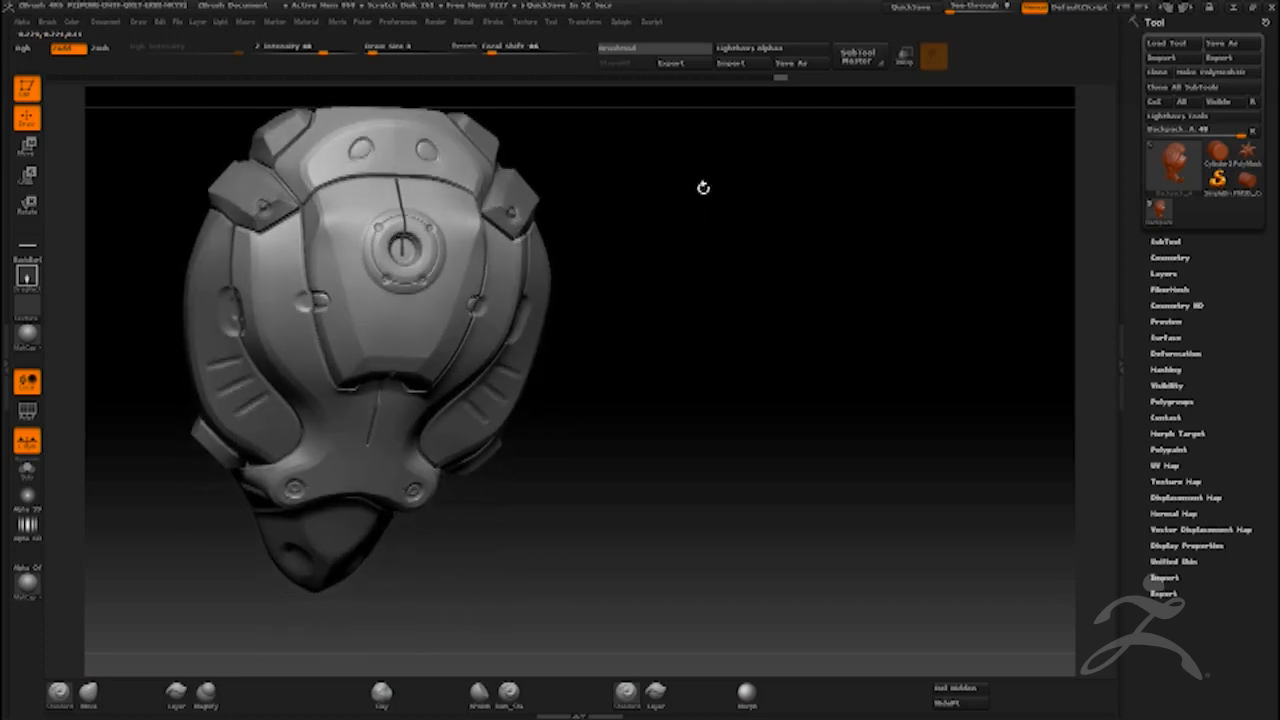
pyautogui.moveTo(703, 187); pyautogui.dragTo(645, 301)
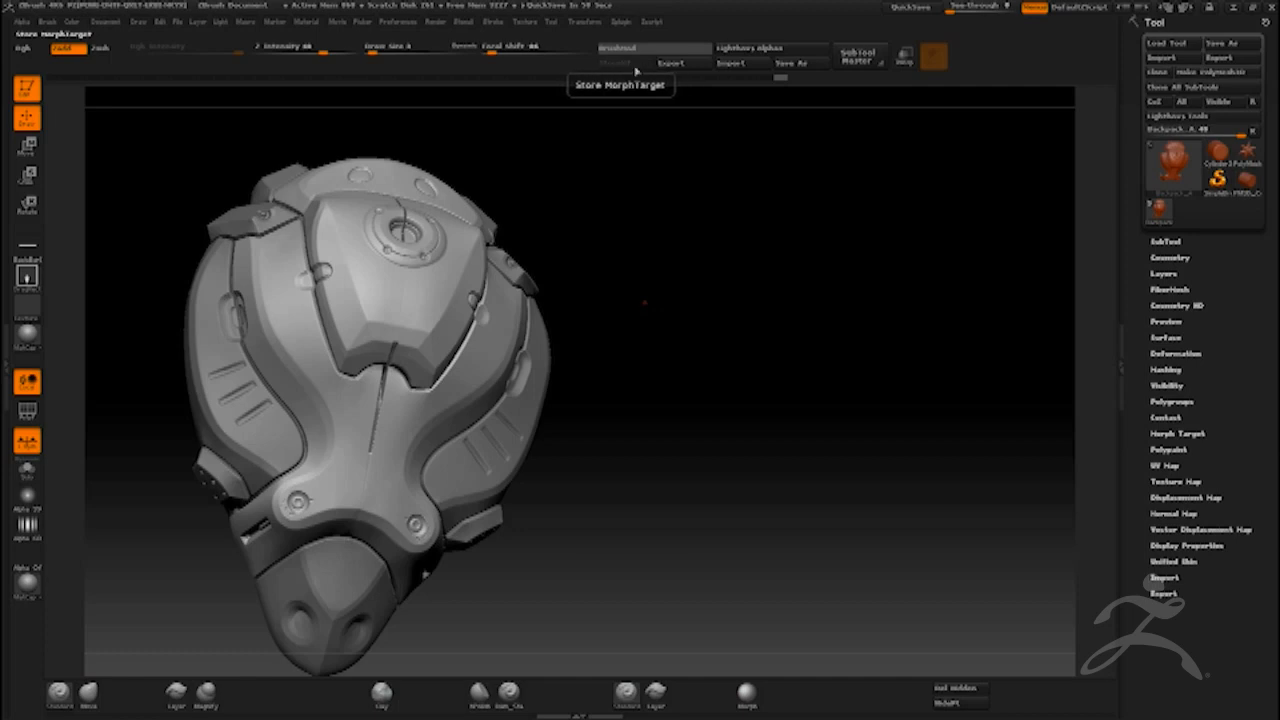
# Switch to the Morph brush, lower its Focal Shift to about -62 and cut small notches around the outer edge of the central ring.
pyautogui.moveTo(632, 82)
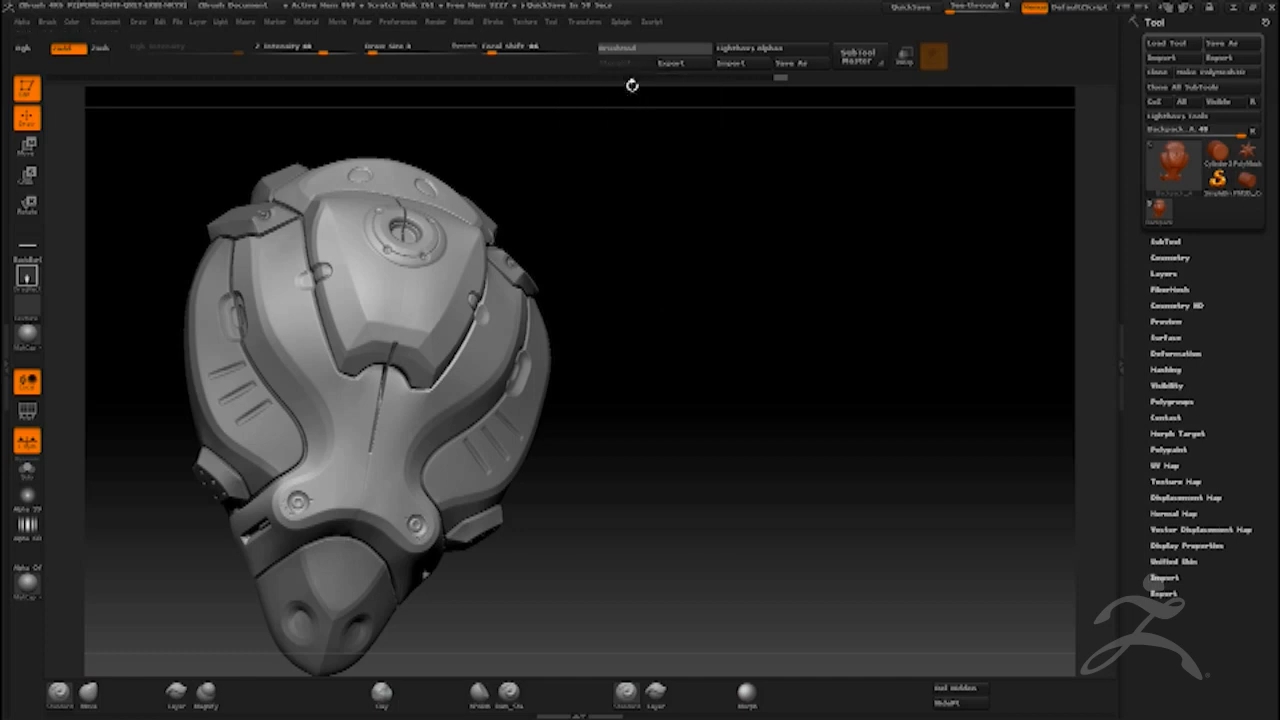
pyautogui.click(747, 690)
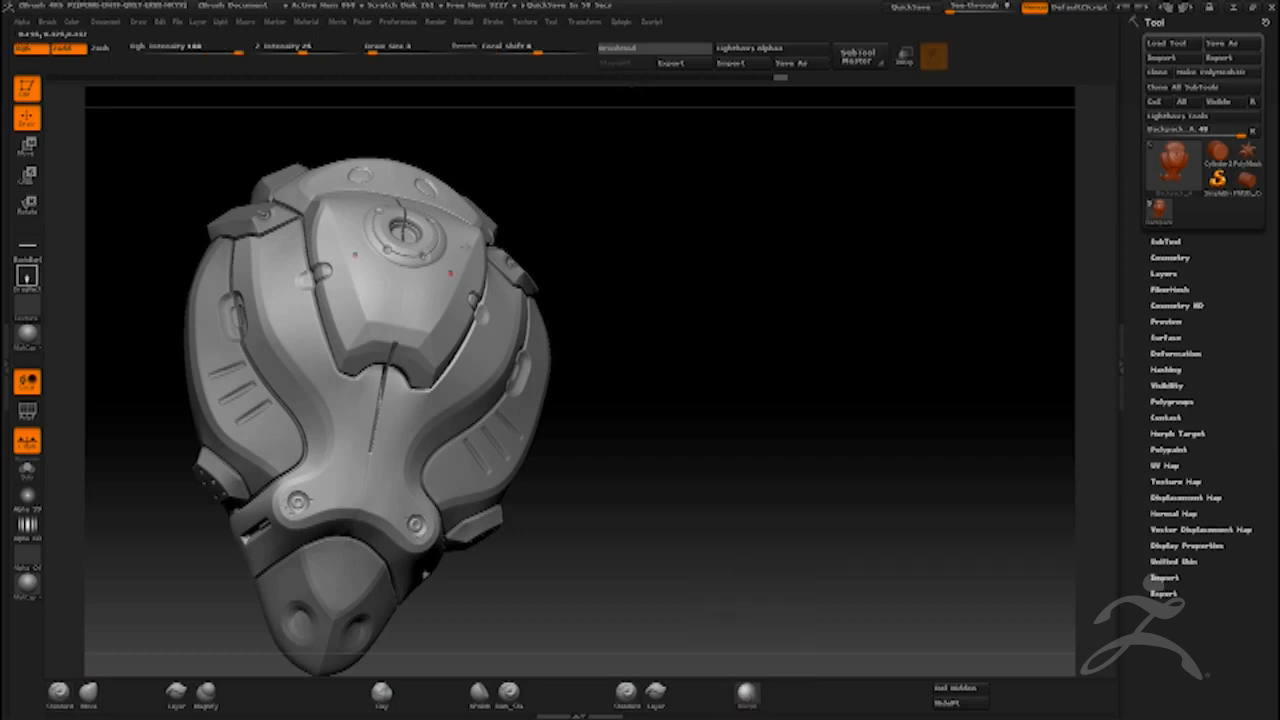
pyautogui.moveTo(522, 55); pyautogui.dragTo(519, 56)
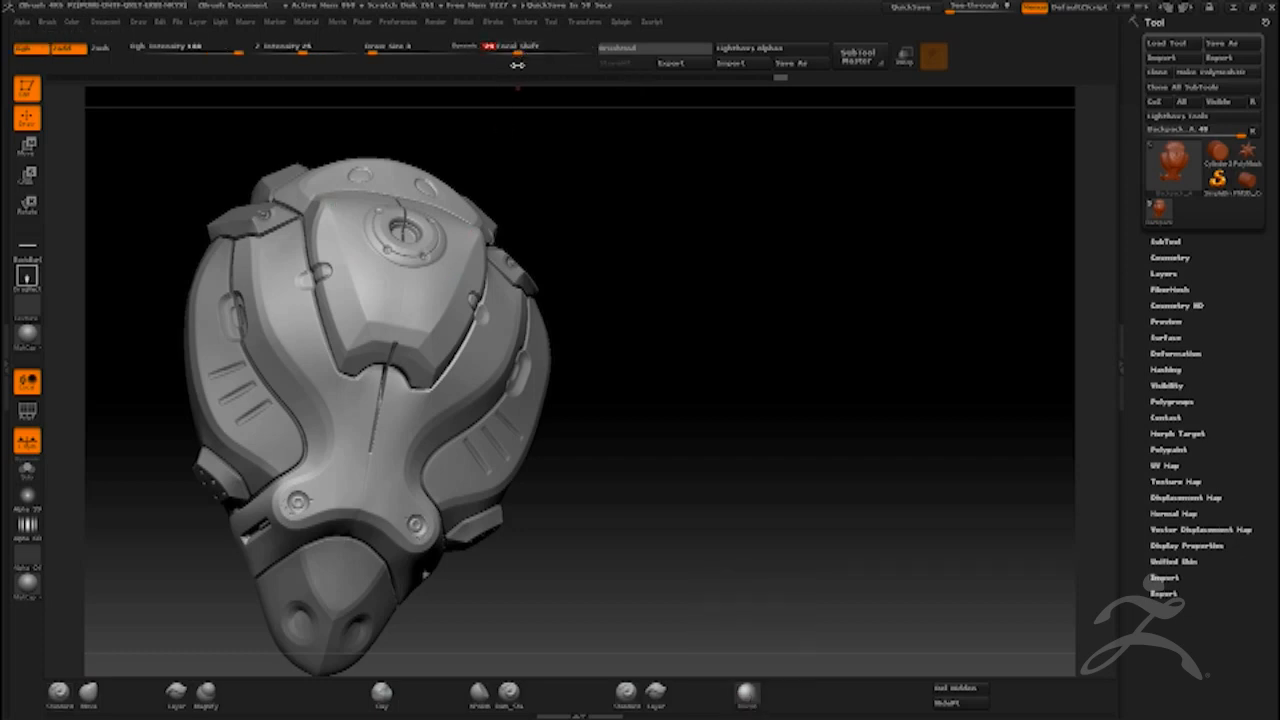
pyautogui.press(']')
pyautogui.moveTo(516, 50); pyautogui.dragTo(500, 50)
pyautogui.moveTo(446, 368)
pyautogui.mouseDown(button='right')
pyautogui.moveTo(440, 328)
pyautogui.moveTo(600, 237)
pyautogui.mouseUp(button='right')
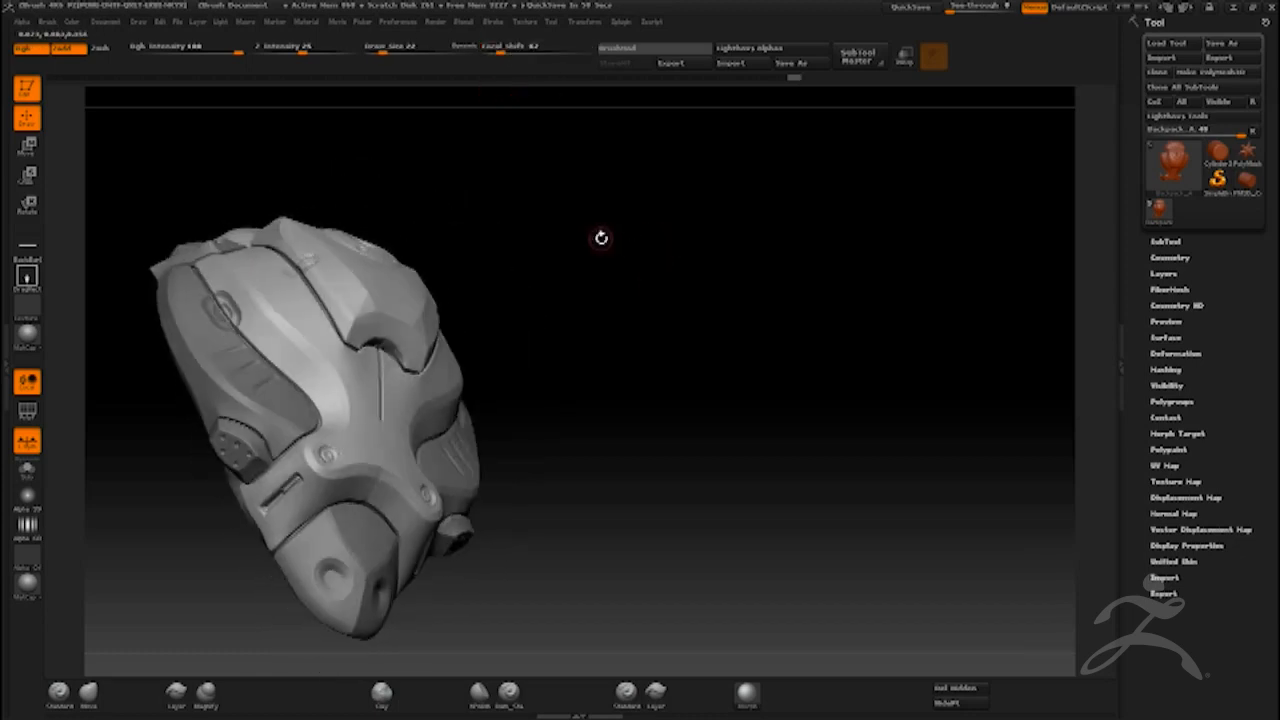
pyautogui.moveTo(604, 228); pyautogui.dragTo(733, 257)
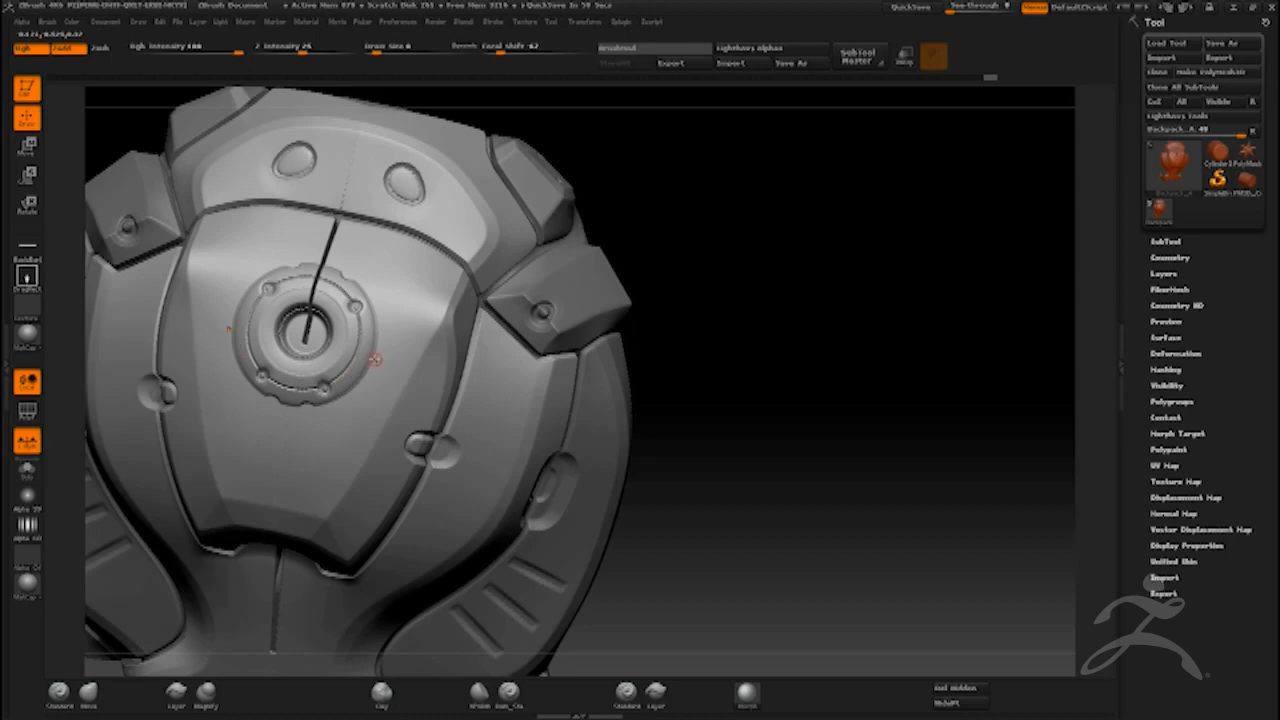
# Try wiping the ring detail off the central panel with an enlarged Morph brush and undo the stroke.
pyautogui.press(']')
pyautogui.press(']')
pyautogui.press(']')
pyautogui.moveTo(375, 350); pyautogui.dragTo(388, 272)
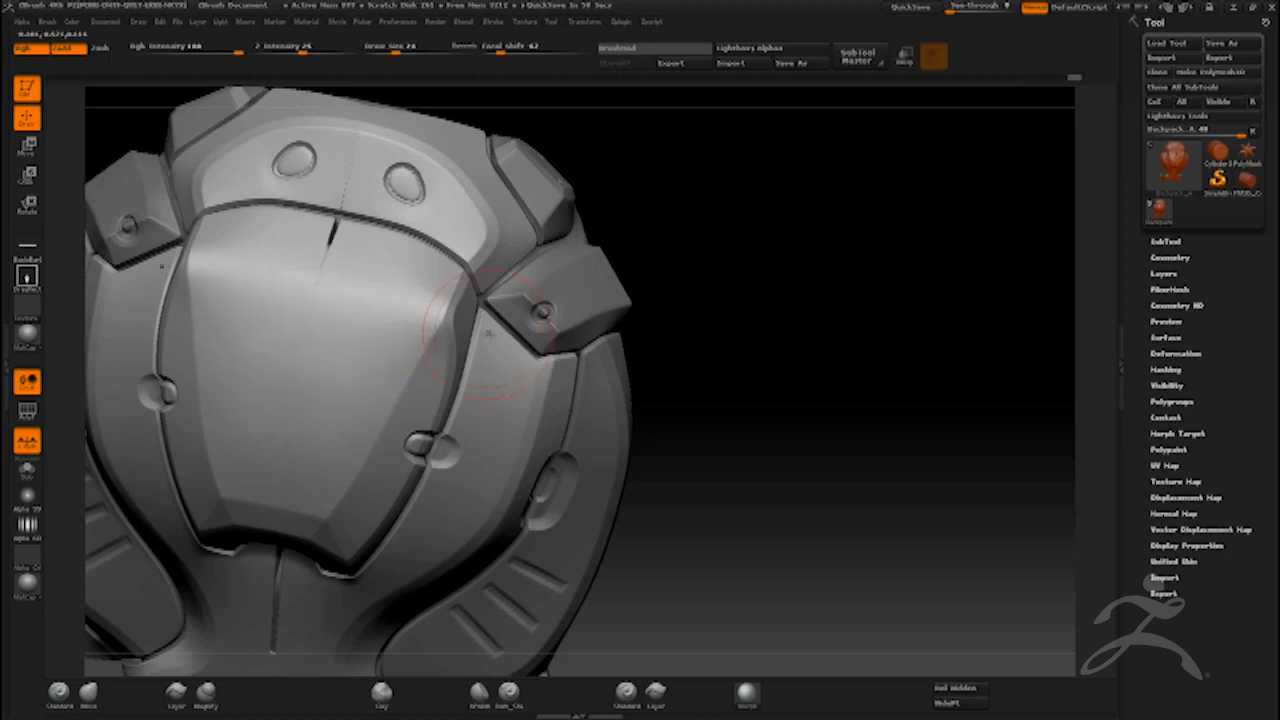
pyautogui.hotkey('ctrl', 'z')
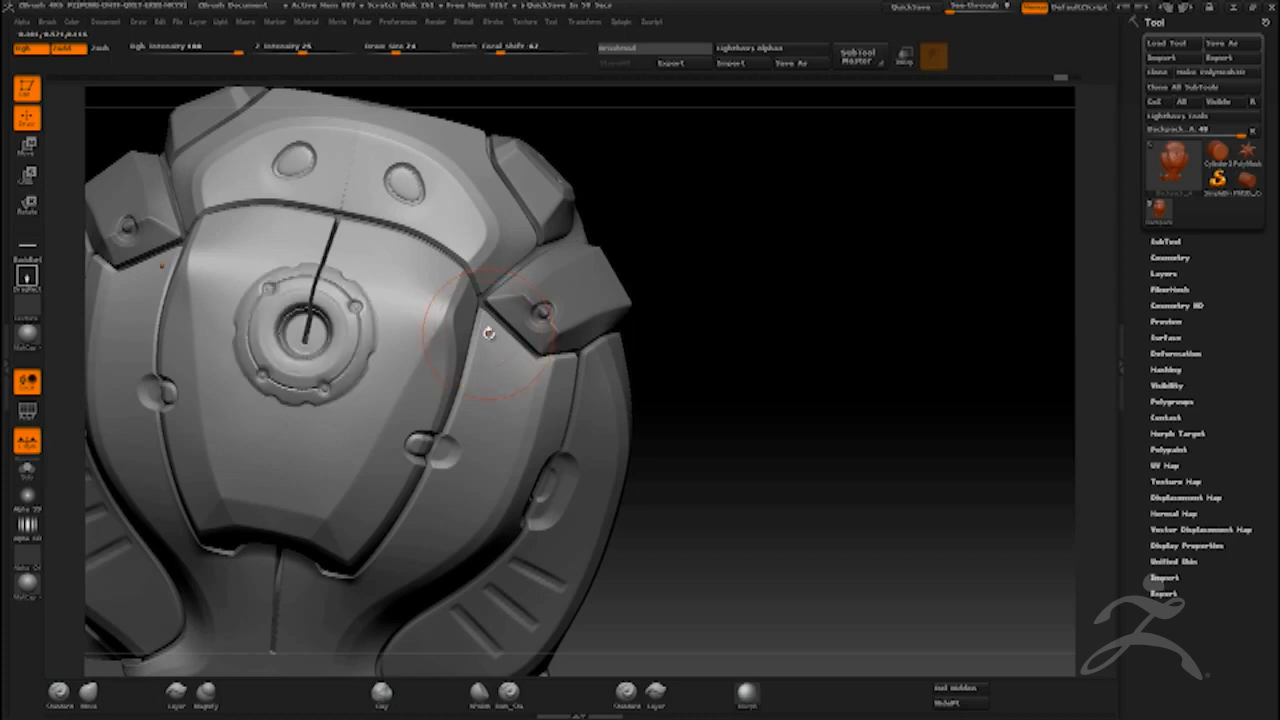
# Reduce the draw size and use the Move brush to refine the notched outer edge of the central ring.
pyautogui.press('[')
pyautogui.press('[')
pyautogui.press('[')
pyautogui.press('[')
pyautogui.press('[')
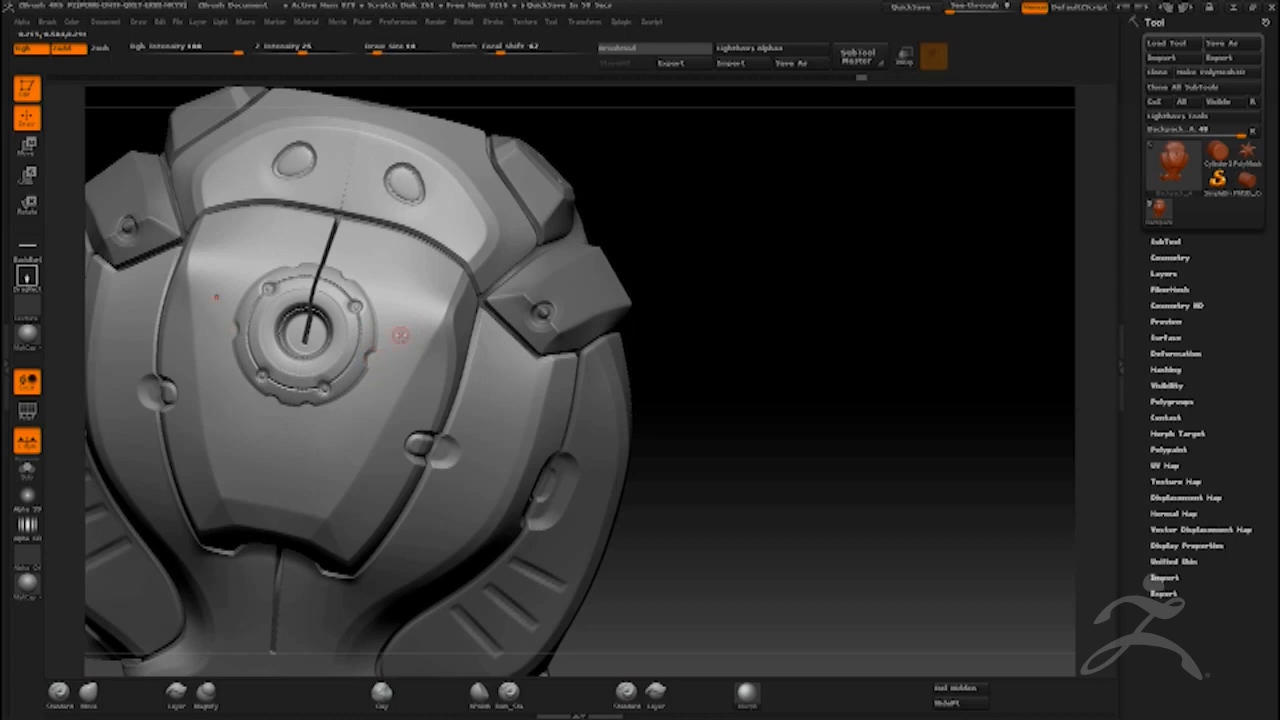
pyautogui.click(92, 700)
pyautogui.moveTo(645, 222)
pyautogui.mouseDown()
pyautogui.moveTo(700, 249)
pyautogui.moveTo(706, 314)
pyautogui.moveTo(734, 264)
pyautogui.mouseUp()
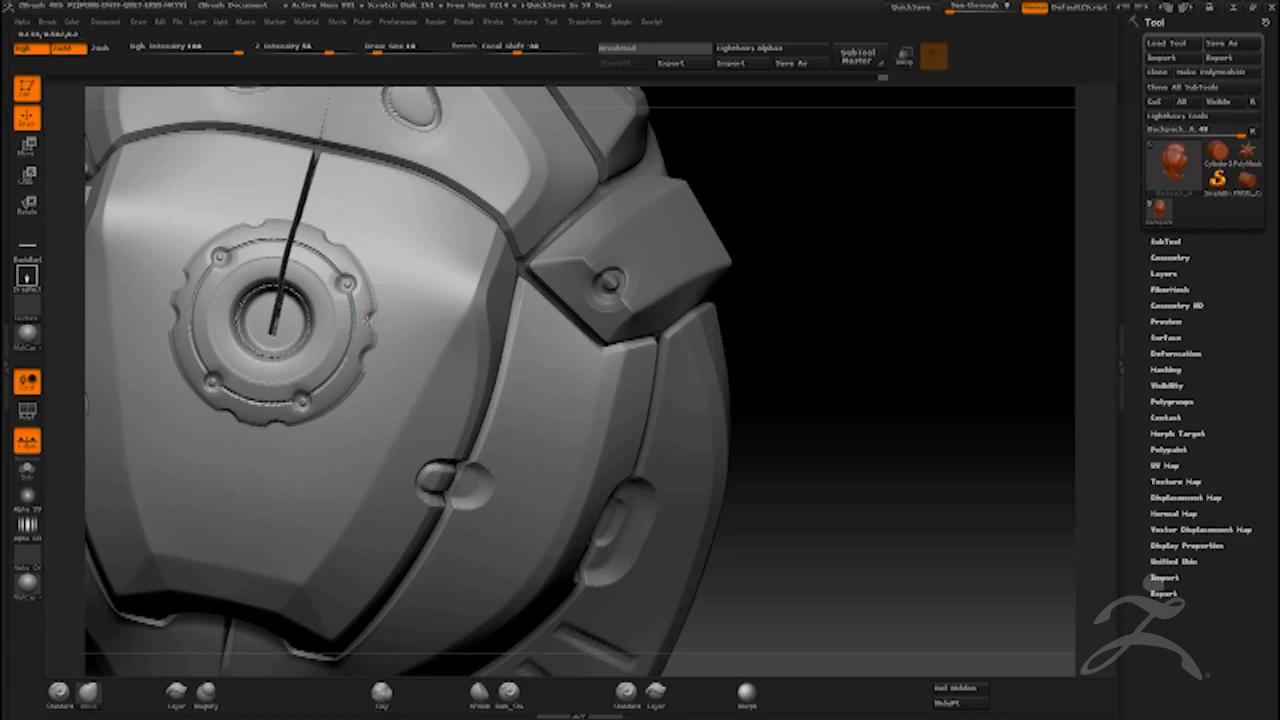
pyautogui.keyDown('alt'); pyautogui.moveTo(790, 315); pyautogui.dragTo(740, 280); pyautogui.keyUp('alt')
pyautogui.moveTo(717, 360); pyautogui.dragTo(741, 328)
pyautogui.moveTo(741, 312); pyautogui.dragTo(751, 263)
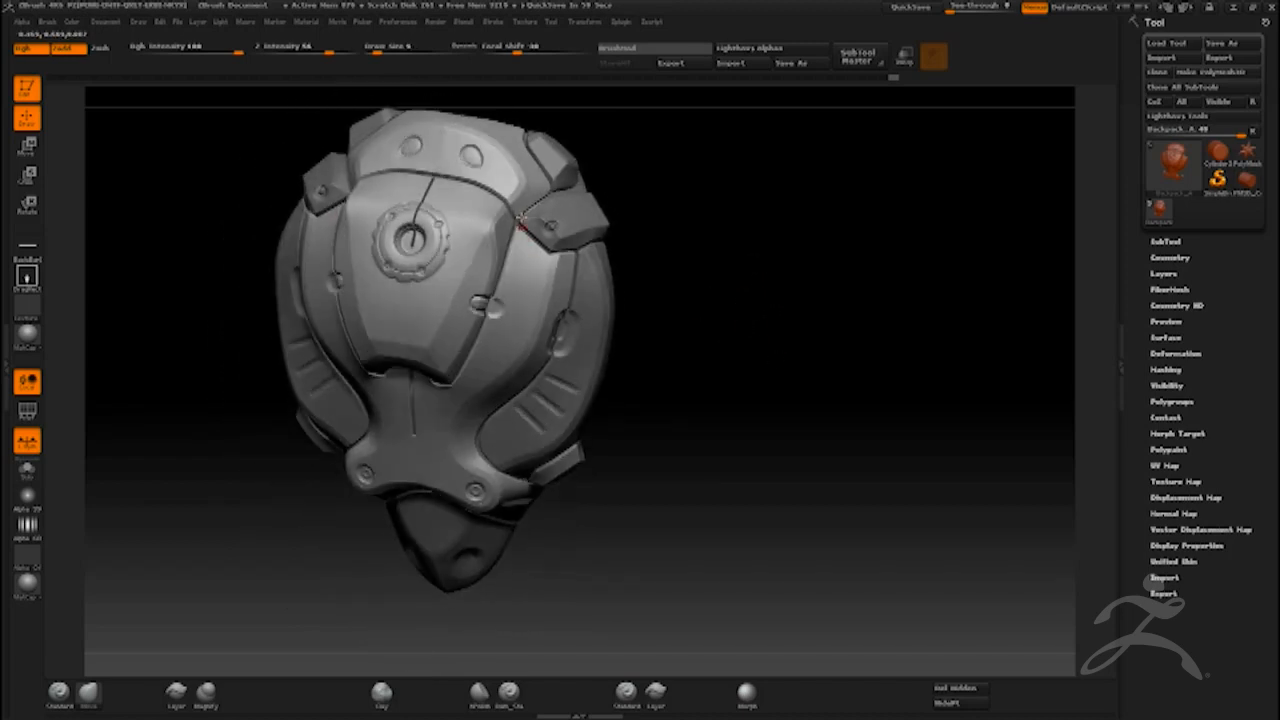
# Choose Alpha 48 with the DragDot stroke and switch to the Standard brush for placing small rivet details.
pyautogui.click(31, 252)
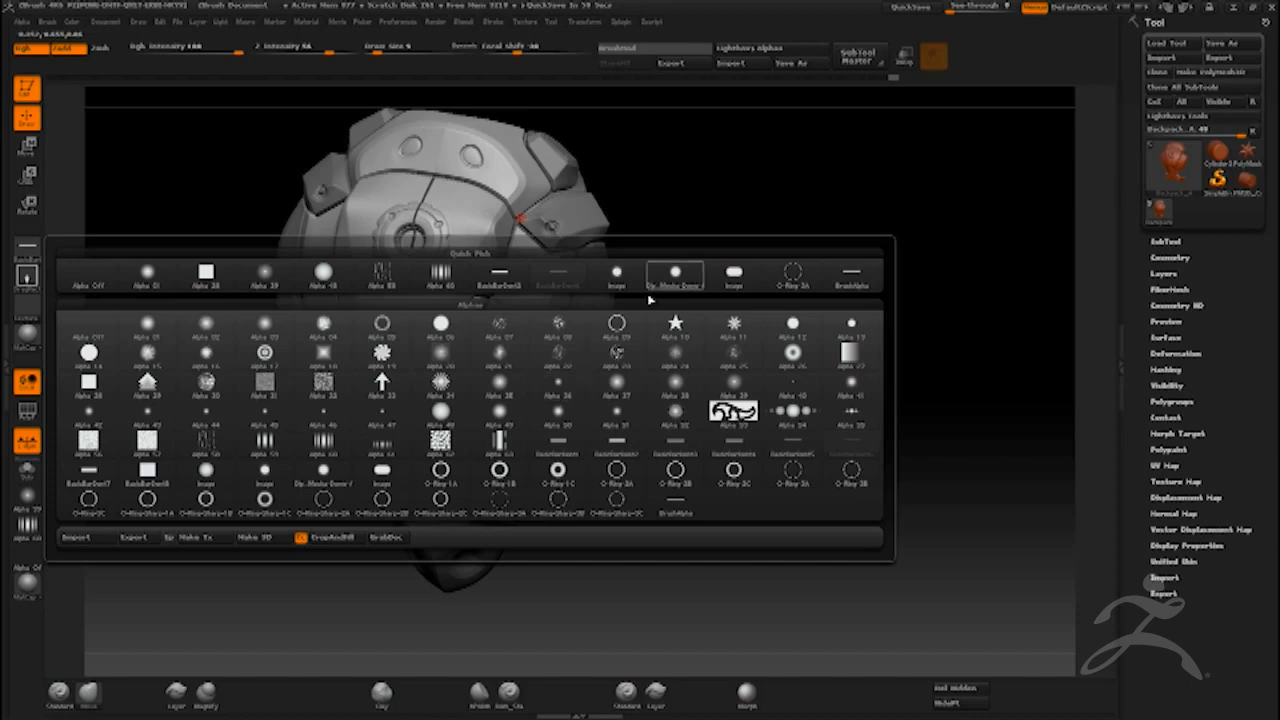
pyautogui.click(443, 414)
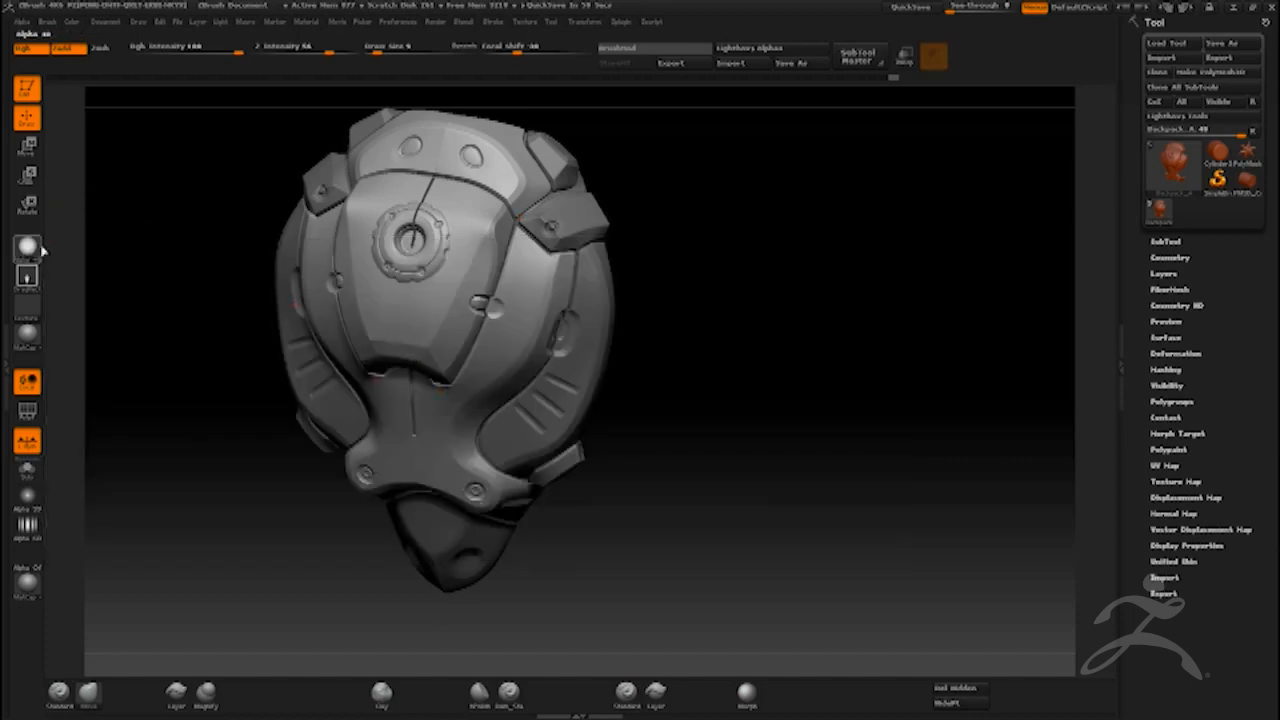
pyautogui.click(27, 276)
pyautogui.click(386, 304)
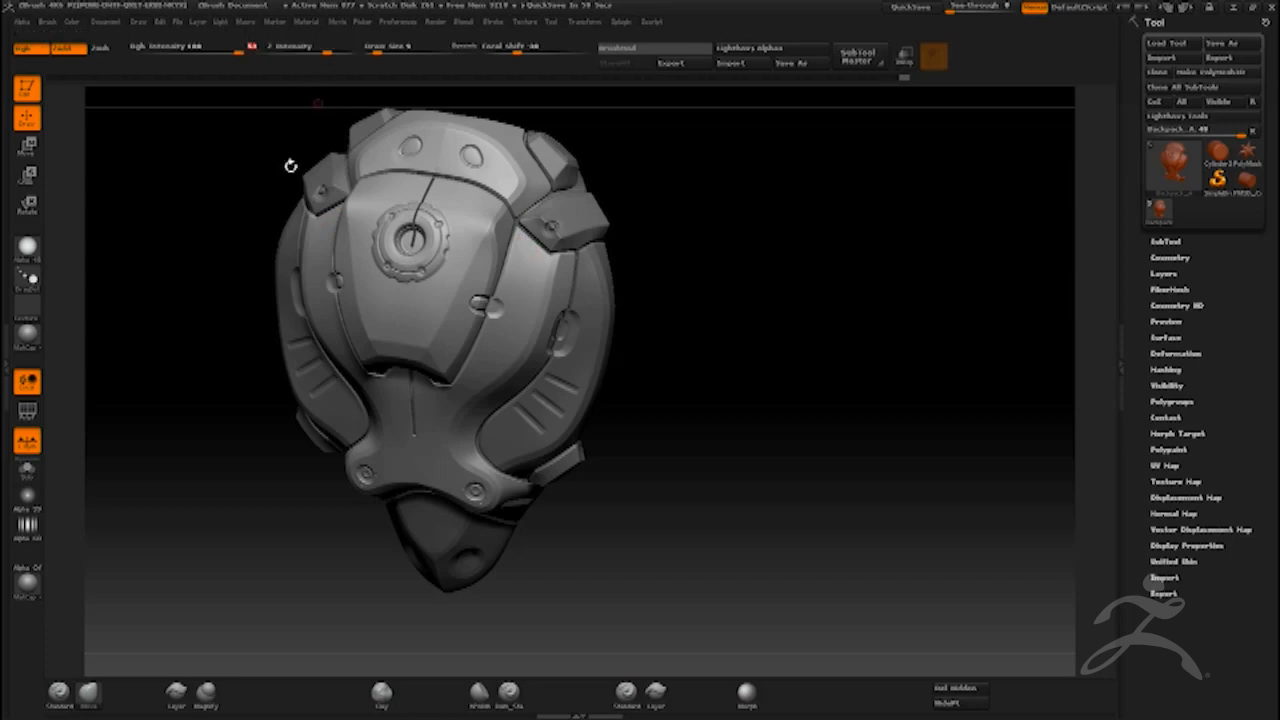
pyautogui.click(59, 691)
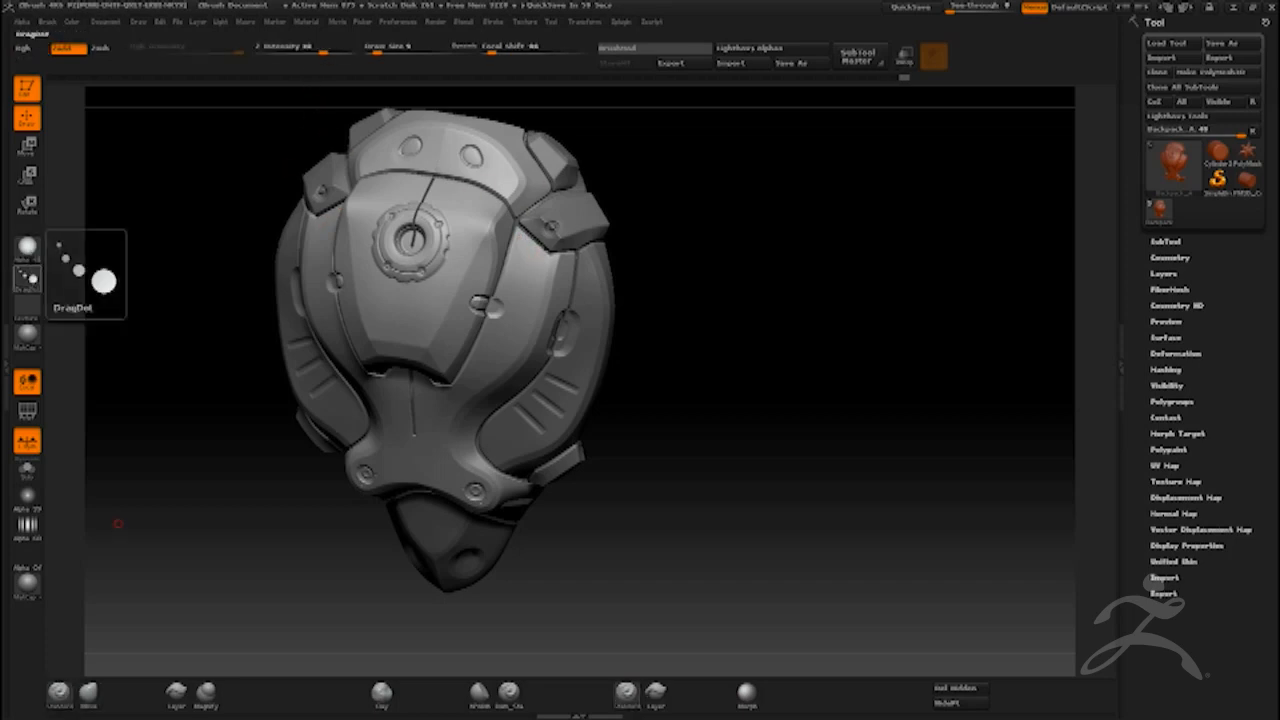
# Place small mirrored rivet dots on the upper panel, beside the edge blocks, in the central panel's lower corners and beside the waist seam.
pyautogui.moveTo(537, 242); pyautogui.dragTo(521, 224)
pyautogui.moveTo(522, 176); pyautogui.dragTo(510, 176)
pyautogui.moveTo(462, 134)
pyautogui.mouseDown()
pyautogui.moveTo(436, 132)
pyautogui.moveTo(472, 162)
pyautogui.mouseUp()
pyautogui.moveTo(445, 362); pyautogui.dragTo(460, 350)
pyautogui.moveTo(711, 369); pyautogui.dragTo(678, 362)
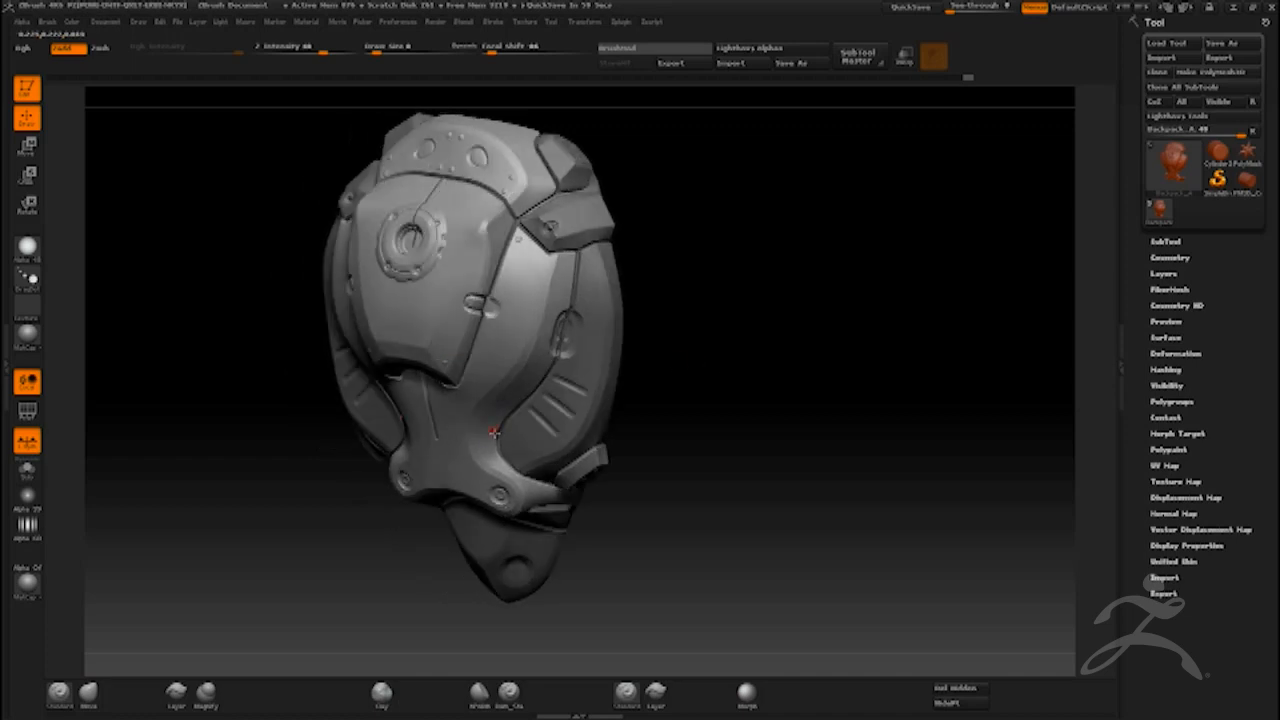
pyautogui.moveTo(724, 316); pyautogui.dragTo(703, 297)
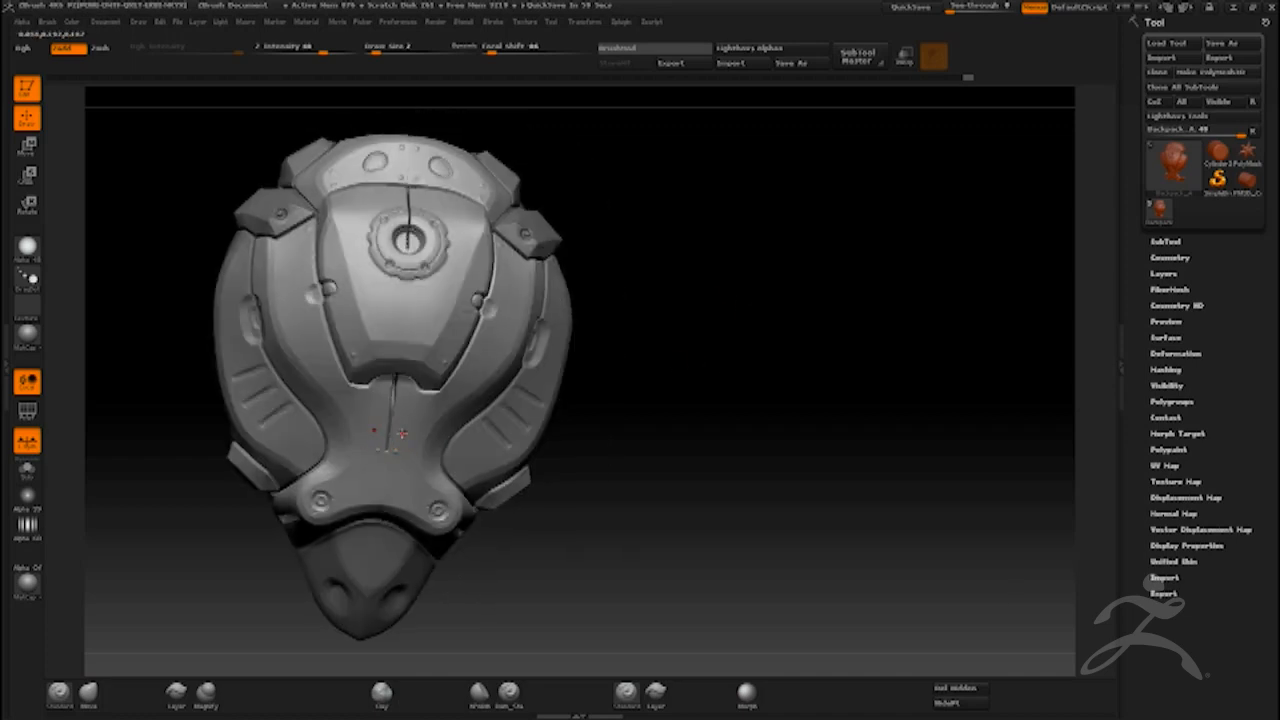
pyautogui.moveTo(398, 421); pyautogui.dragTo(402, 406)
pyautogui.moveTo(620, 380); pyautogui.dragTo(740, 329)
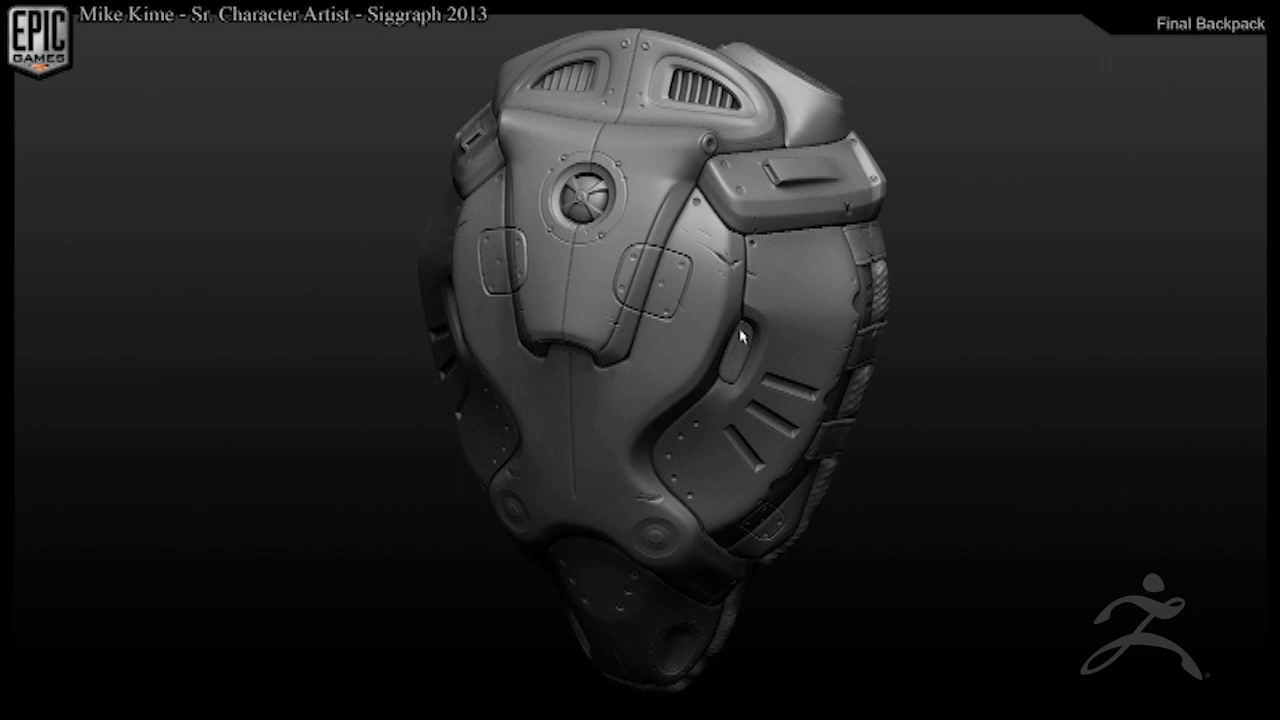
pyautogui.click(740, 336)
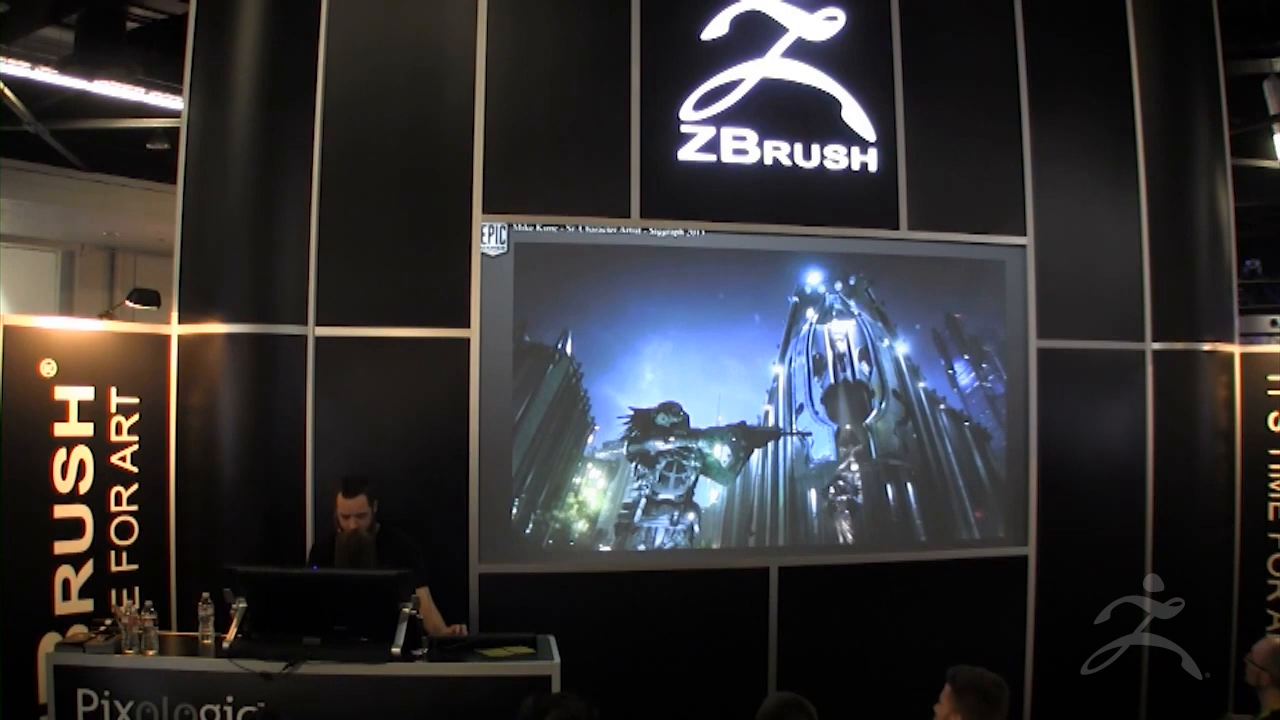
pyautogui.press('Right')
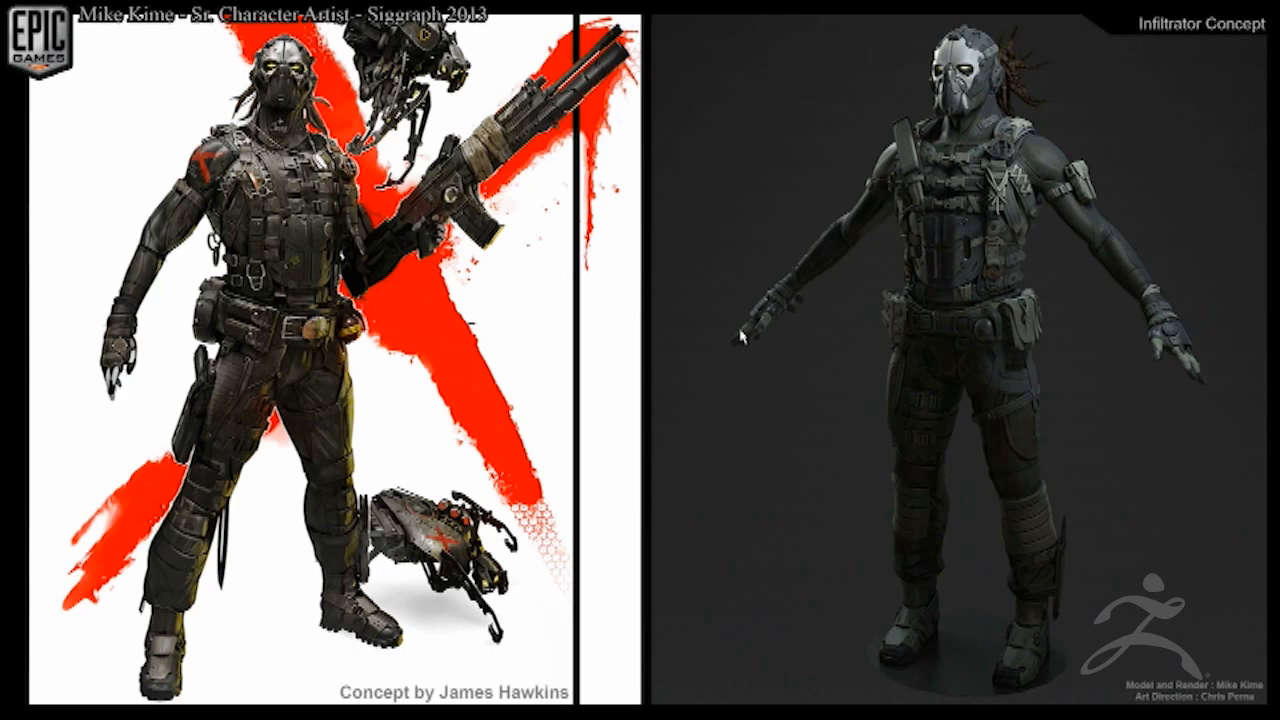
pyautogui.press('Right')
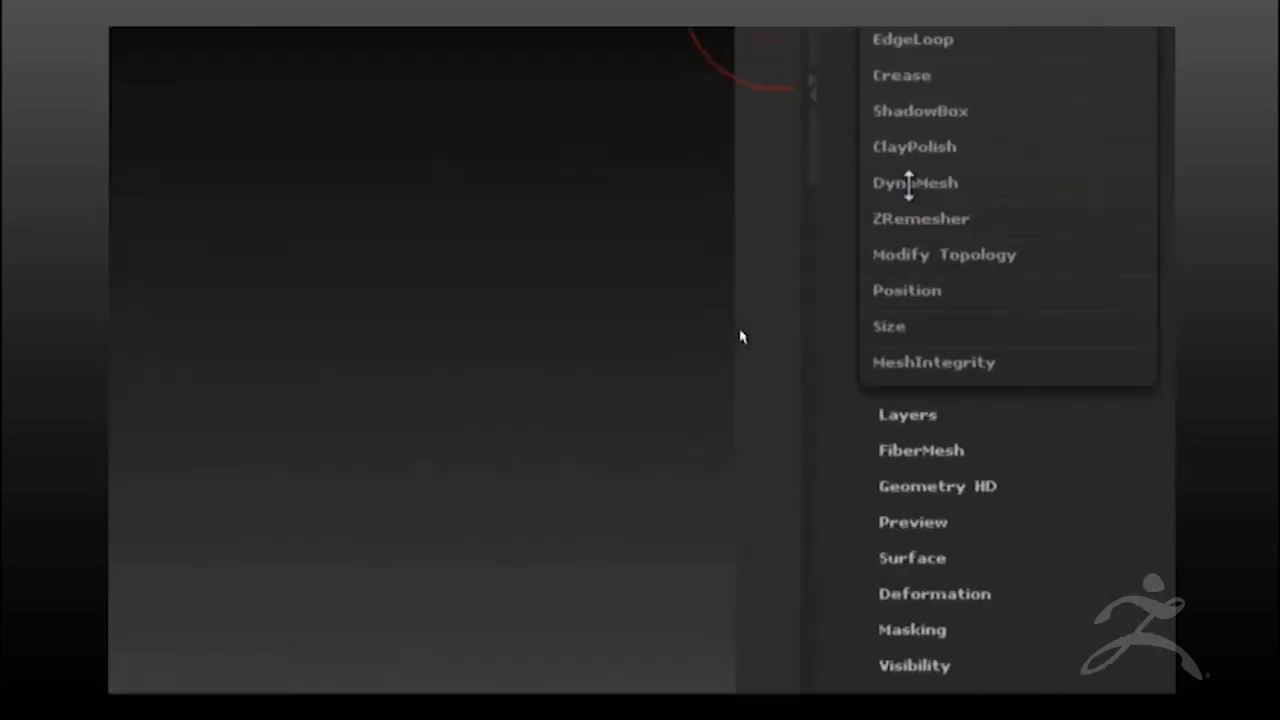
# Set the DynaMesh resolution to 1024, convert the disc to DynaMesh without freezing subdivision levels and toggle the PolyFrame display.
pyautogui.click(909, 183)
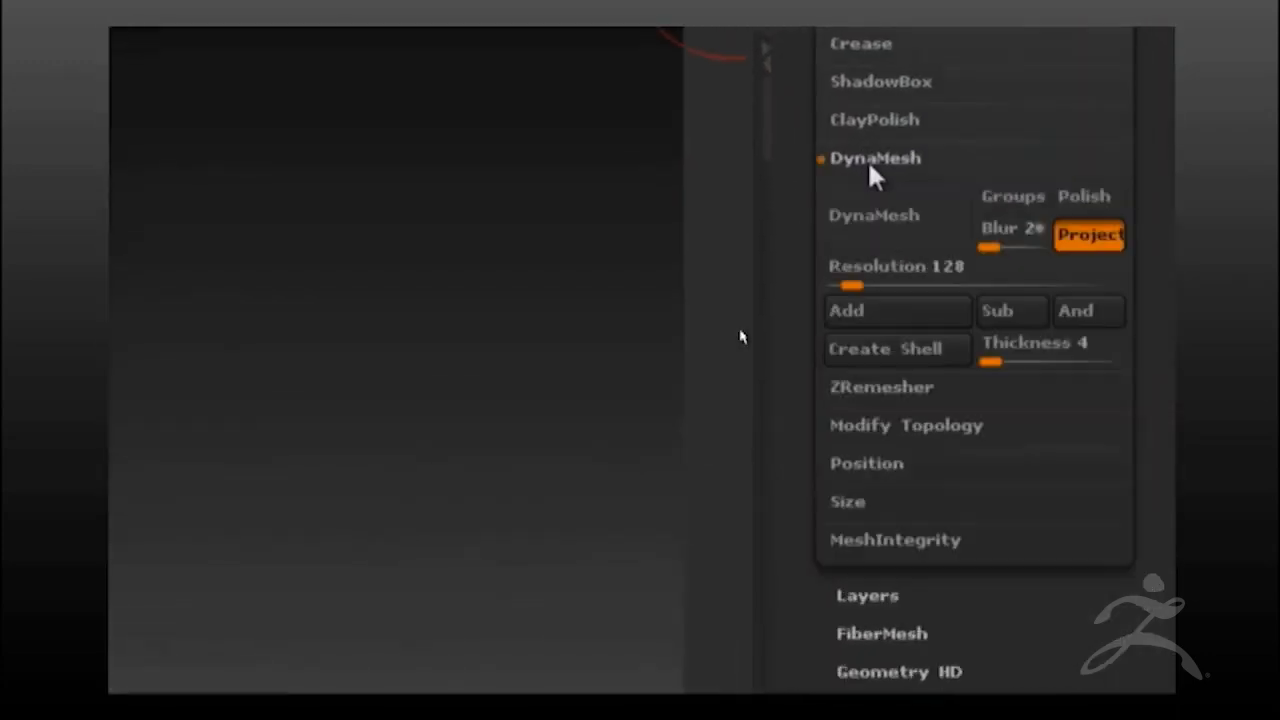
pyautogui.click(880, 275)
pyautogui.write('1024')
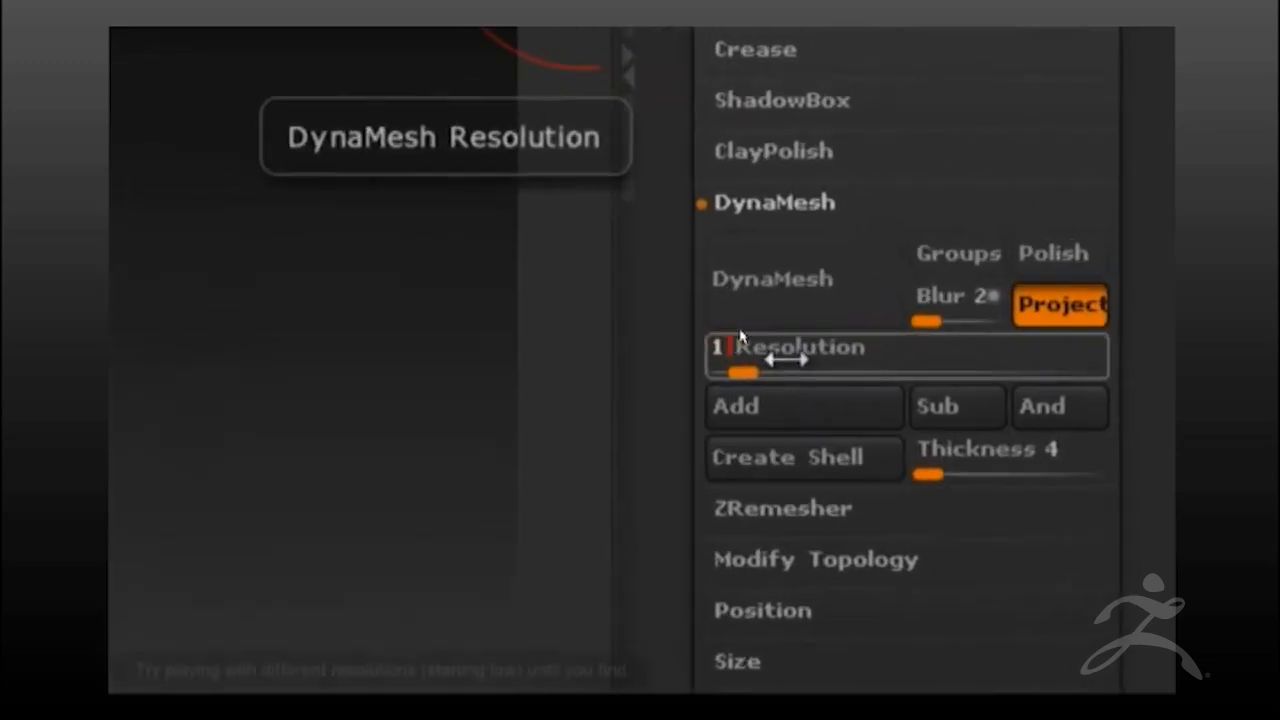
pyautogui.press('Tab')
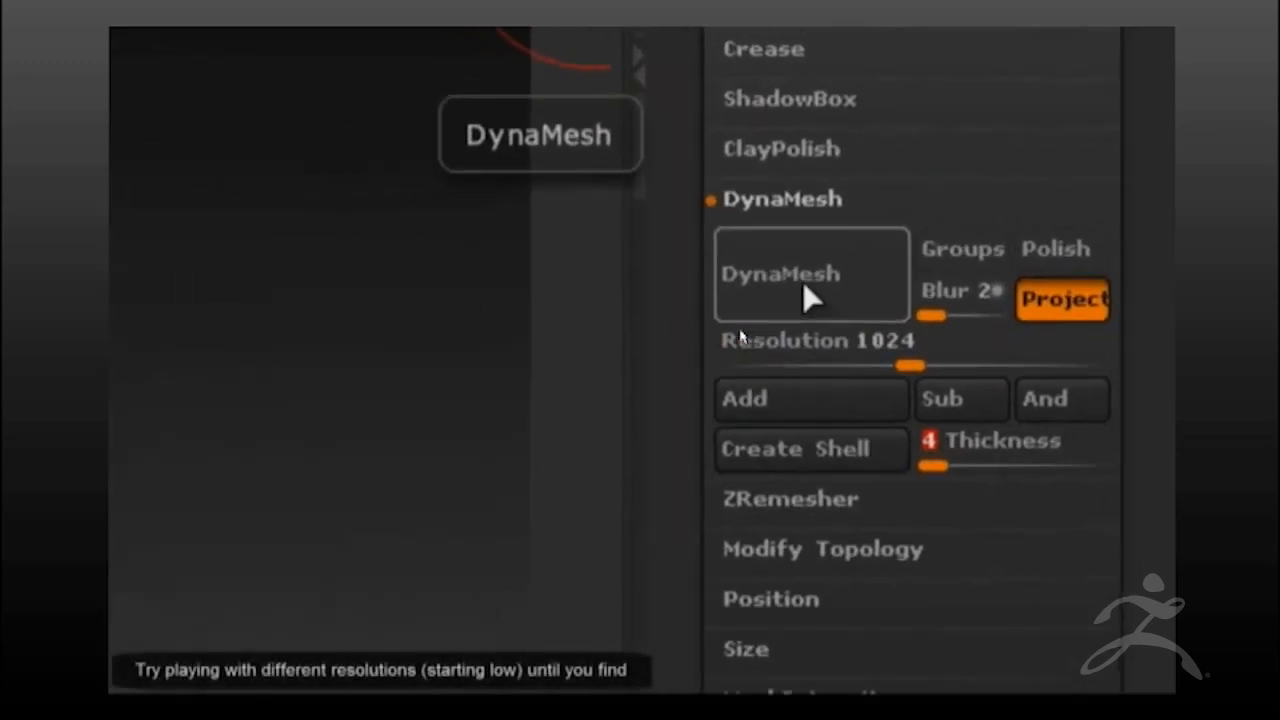
pyautogui.click(760, 290)
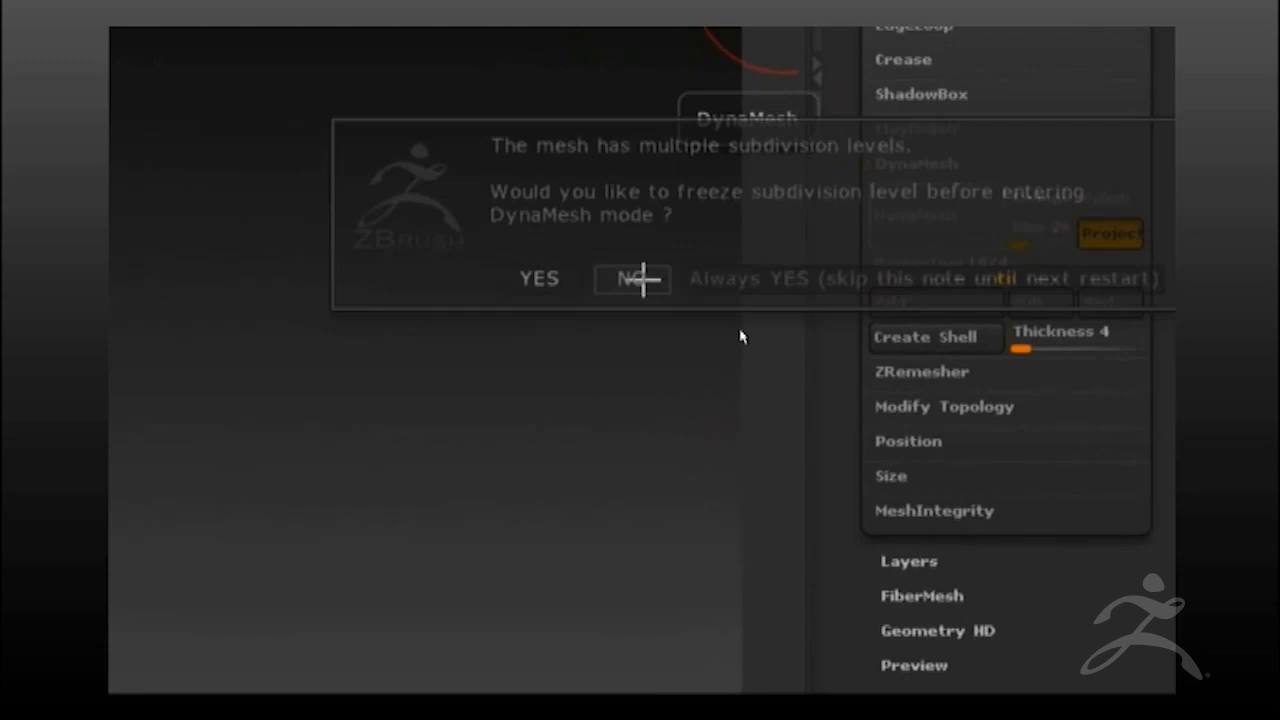
pyautogui.click(640, 268)
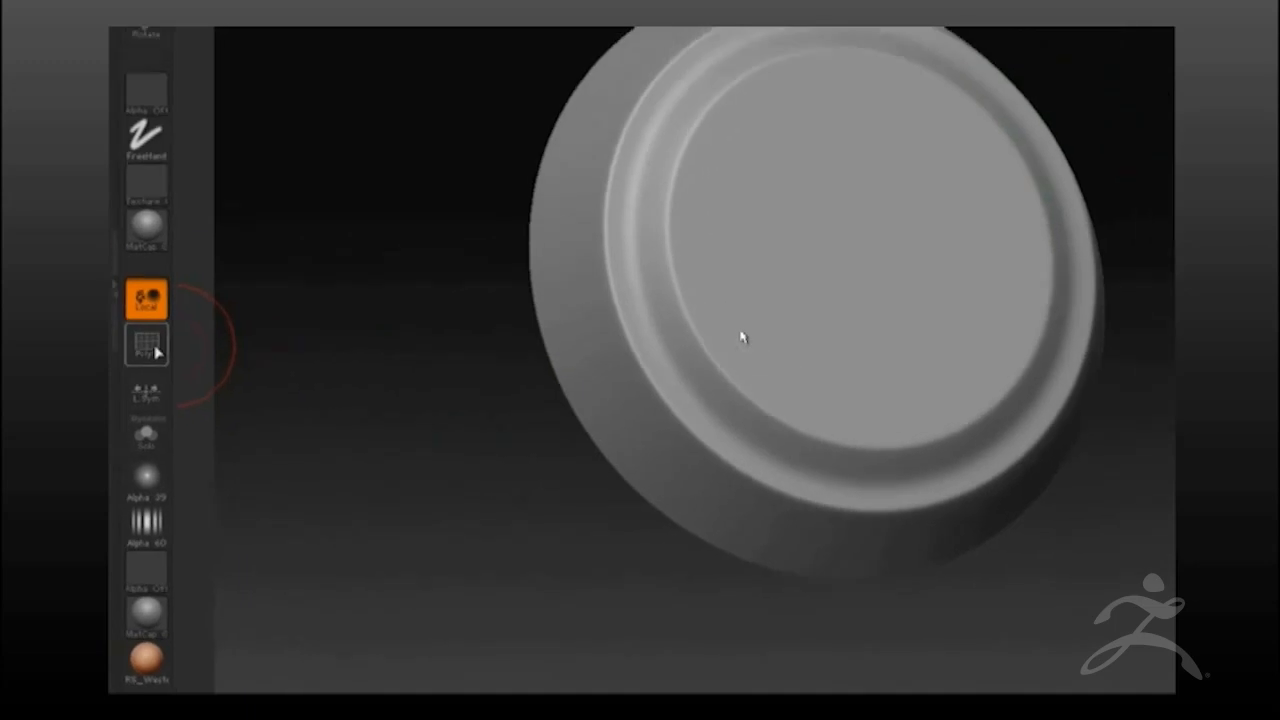
pyautogui.click(147, 345)
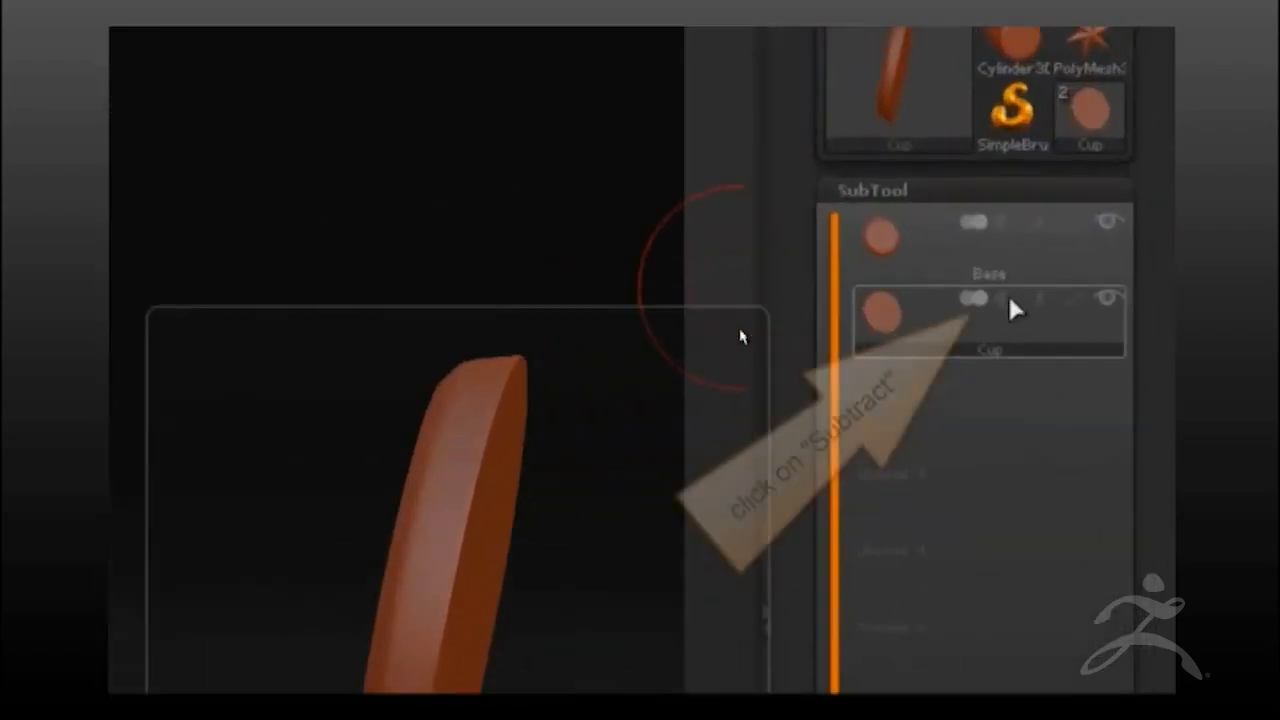
# Set the Cup subtool to Subtract and merge the Base subtool down with it, accepting the non-undoable operation.
pyautogui.click(1004, 298)
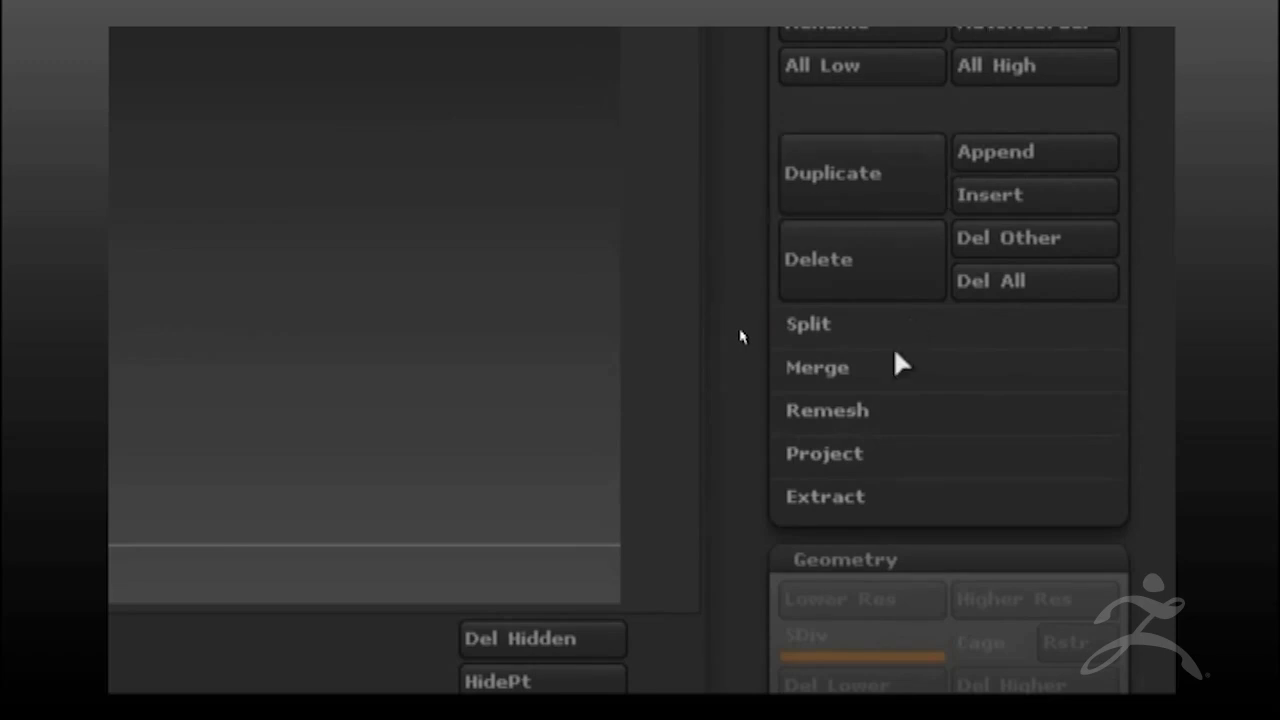
pyautogui.click(841, 371)
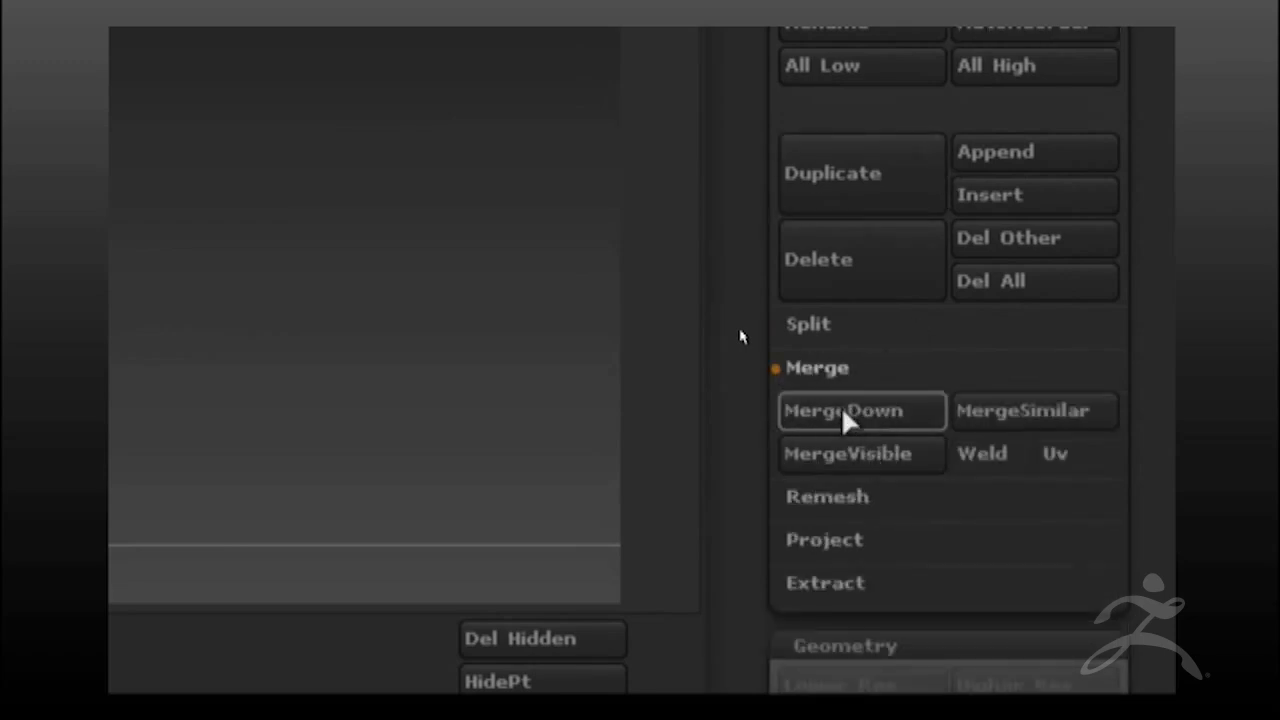
pyautogui.click(842, 410)
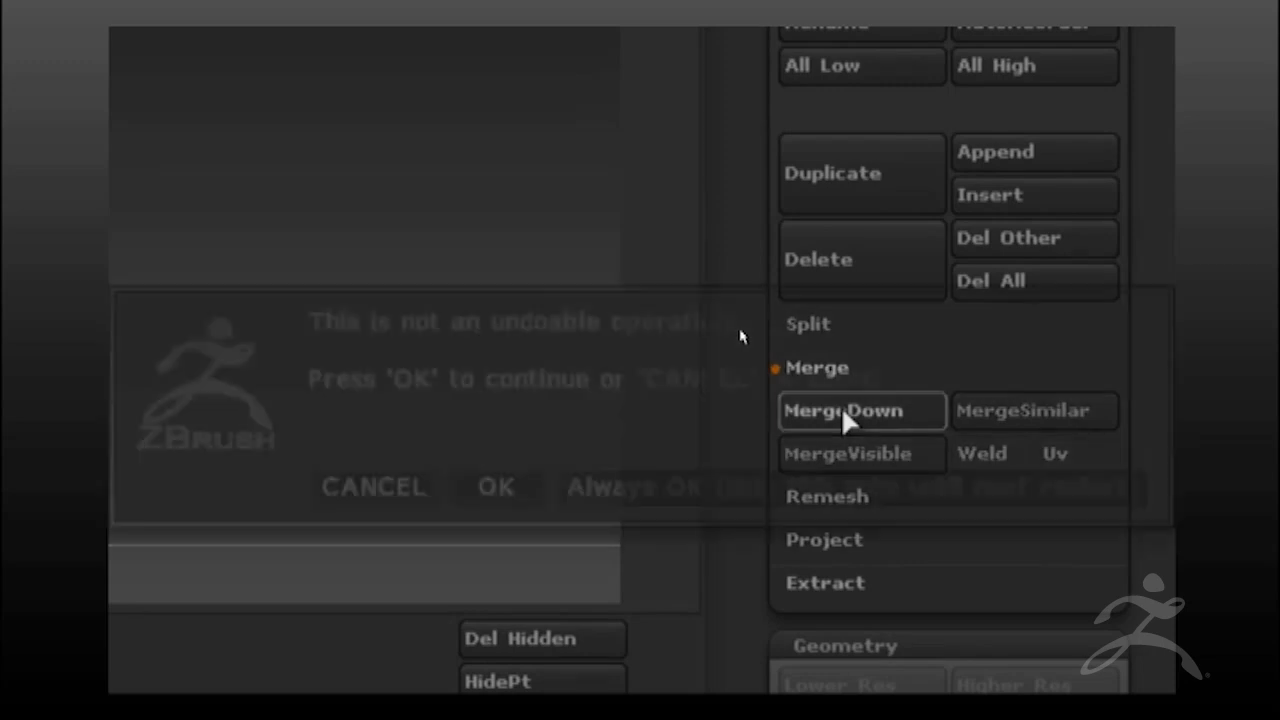
pyautogui.click(510, 487)
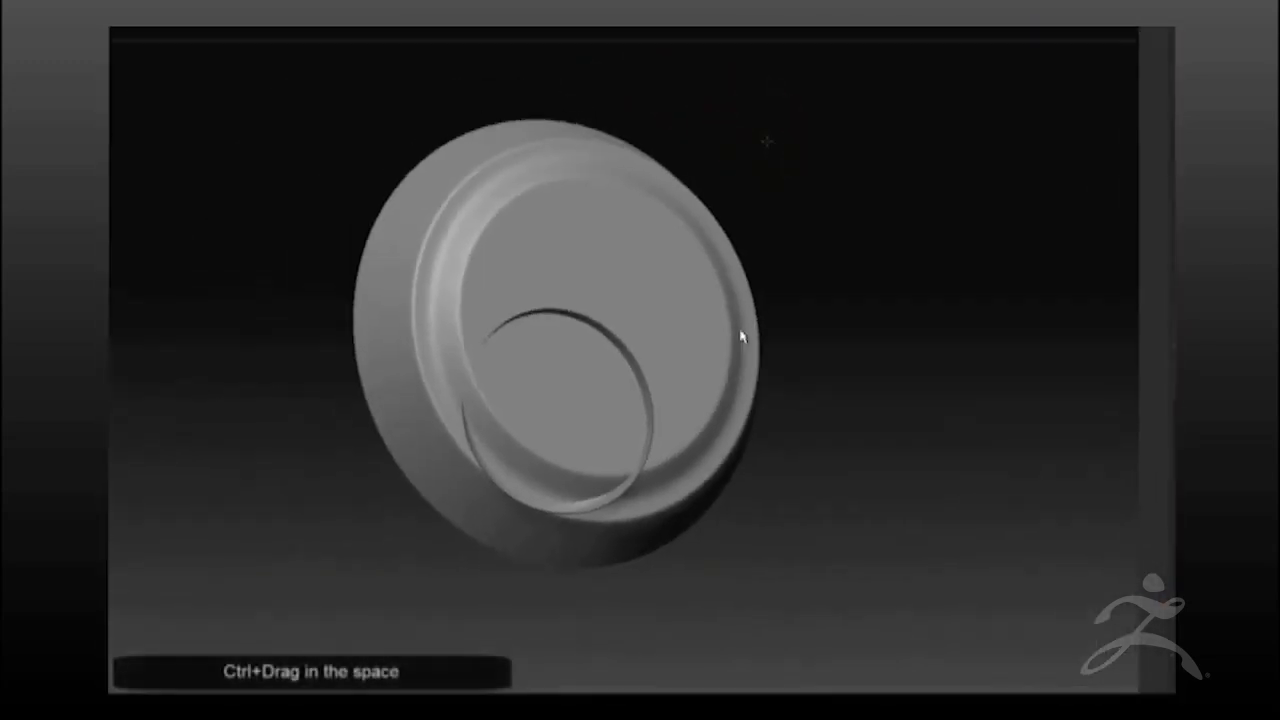
# Update the DynaMesh of the merged subtool to carve the cup-shaped recess out of the base disc.
pyautogui.keyDown('ctrl'); pyautogui.moveTo(766, 140); pyautogui.dragTo(866, 256); pyautogui.keyUp('ctrl')
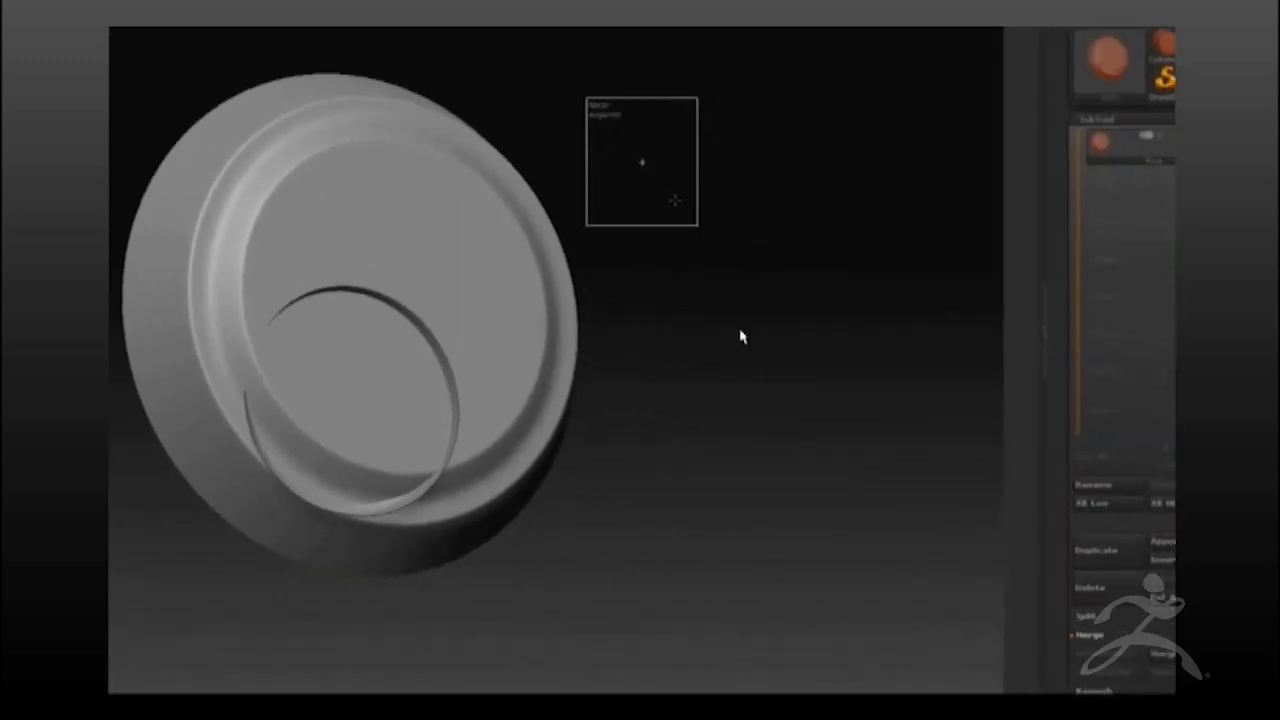
pyautogui.moveTo(720, 204); pyautogui.dragTo(694, 177)
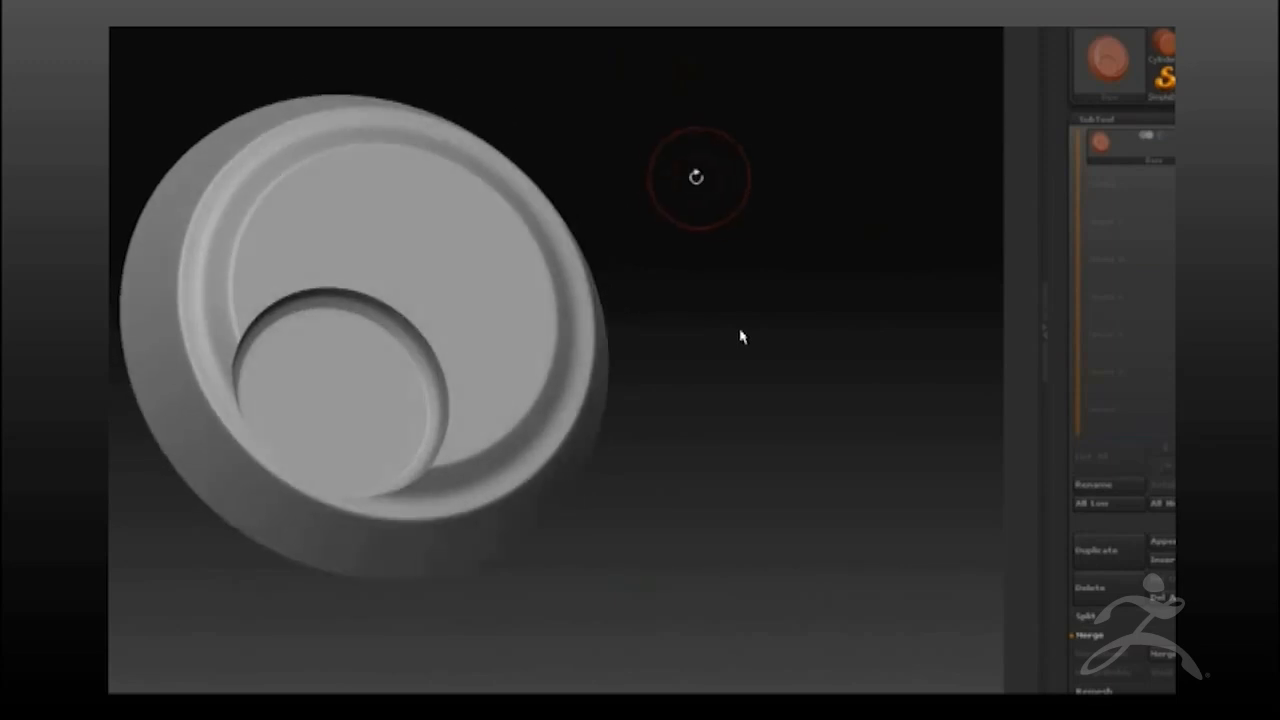
# Append a sphere as a second subtool beneath the recessed base.
pyautogui.click(1163, 542)
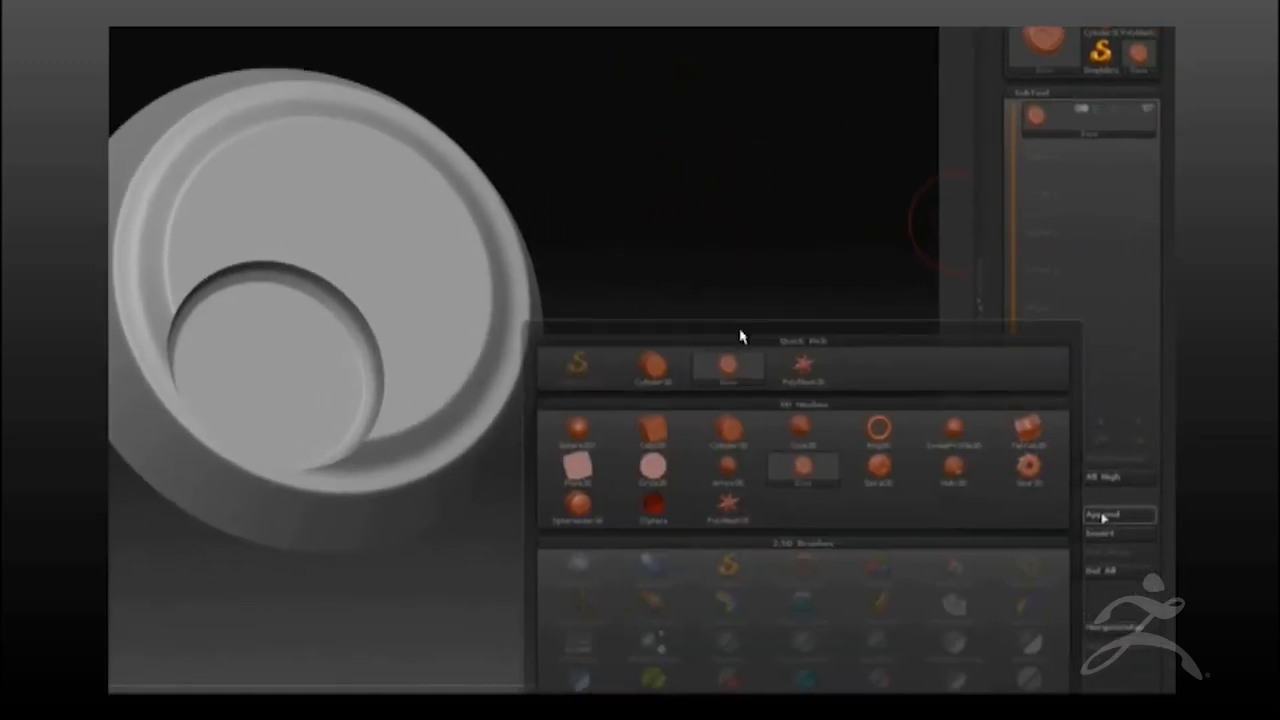
pyautogui.click(690, 462)
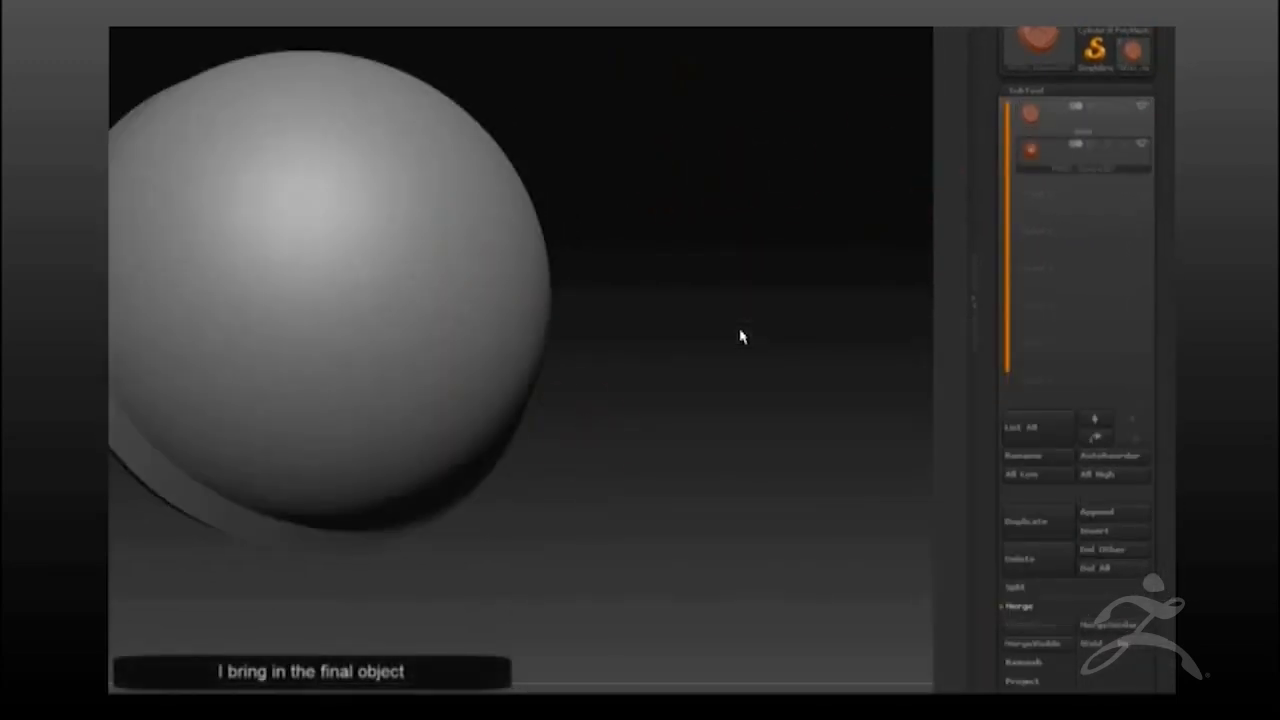
pyautogui.moveTo(815, 119)
pyautogui.mouseDown()
pyautogui.moveTo(791, 123)
pyautogui.moveTo(780, 143)
pyautogui.moveTo(757, 135)
pyautogui.mouseUp()
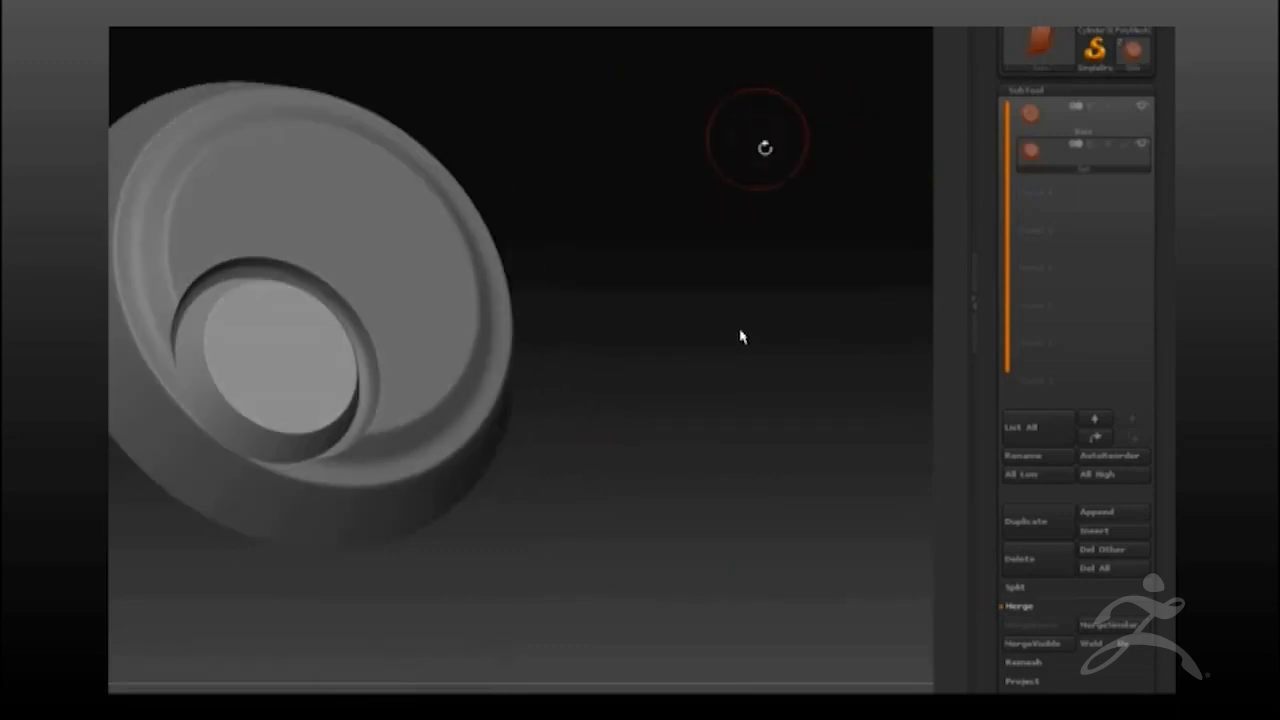
# Select the Base subtool and merge it down with the small disc subtool below it.
pyautogui.click(1036, 113)
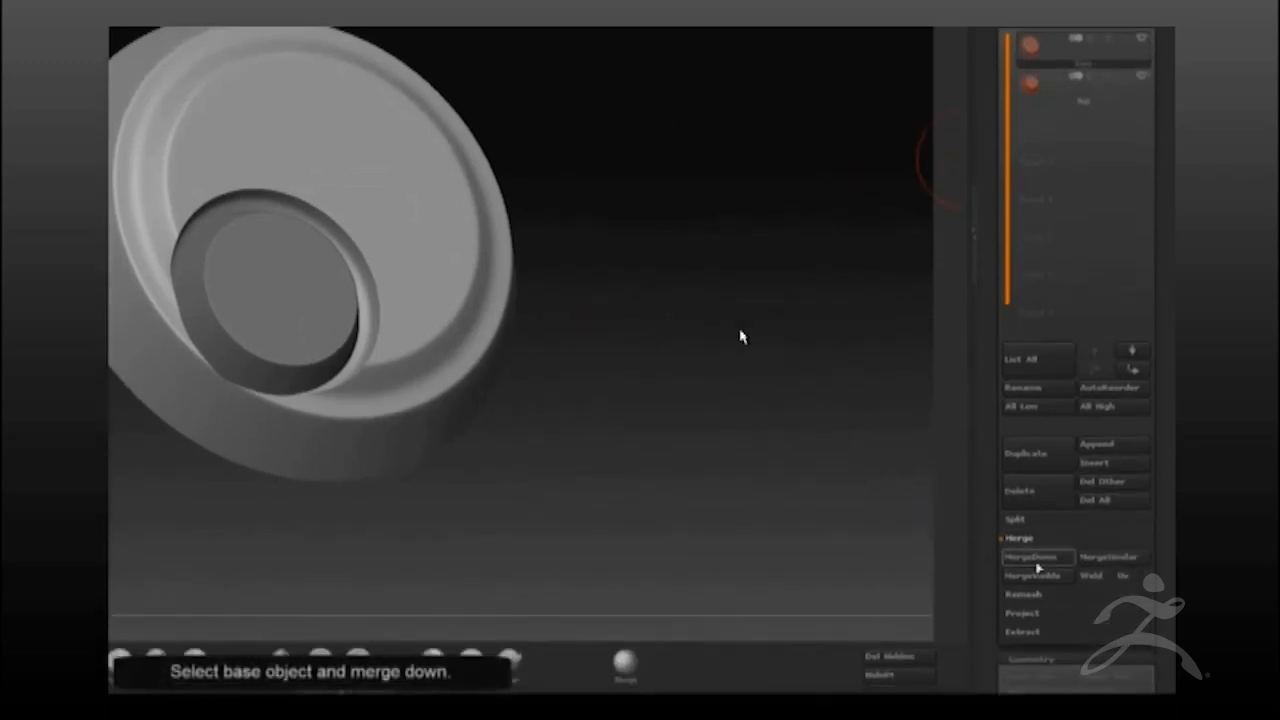
pyautogui.click(1036, 560)
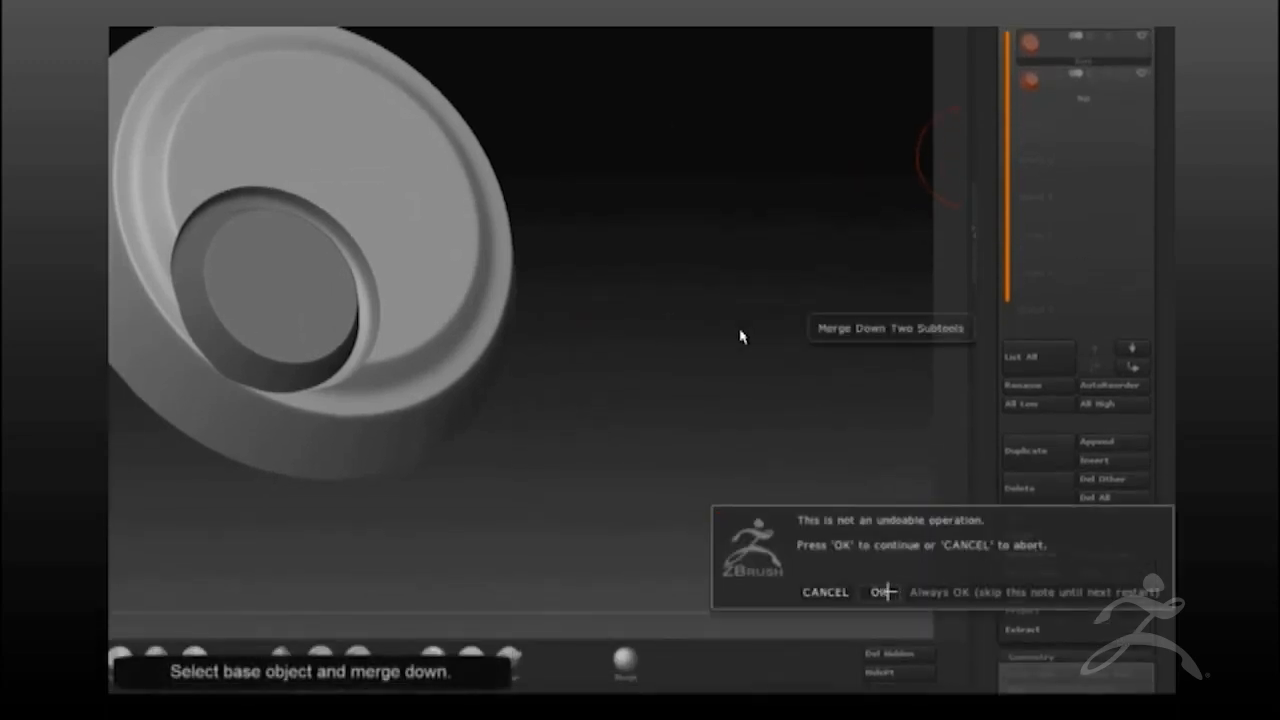